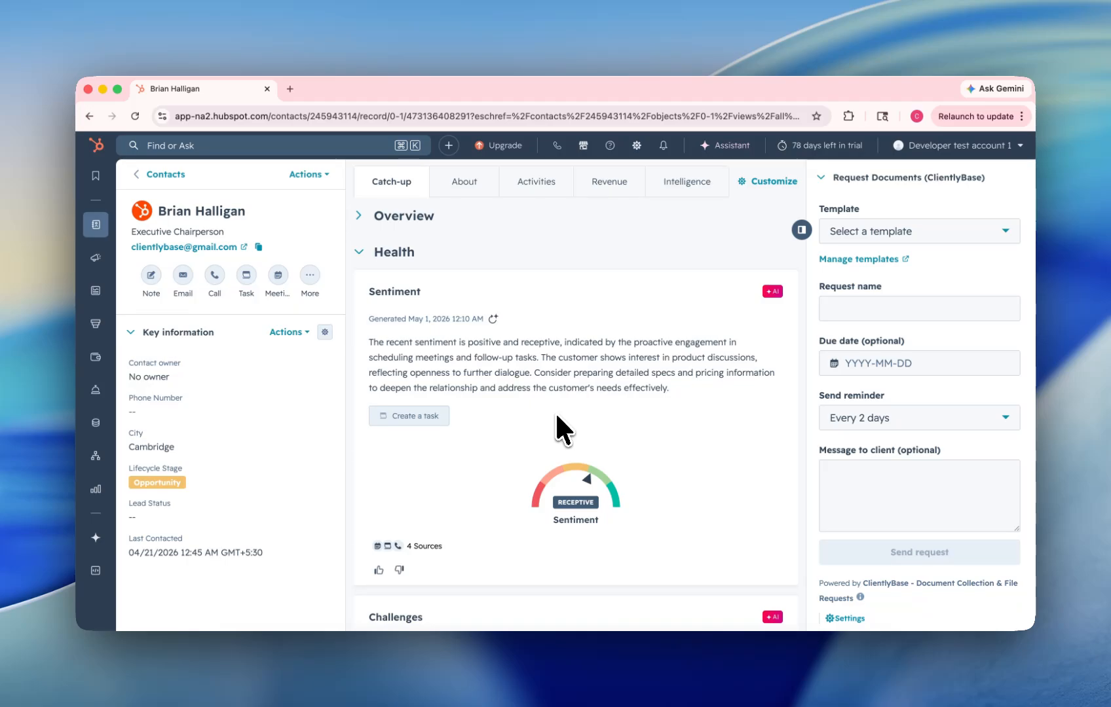
Open the app cards of the connected app ClientlyBase - Document Collection & File Requests
left_click(583, 145)
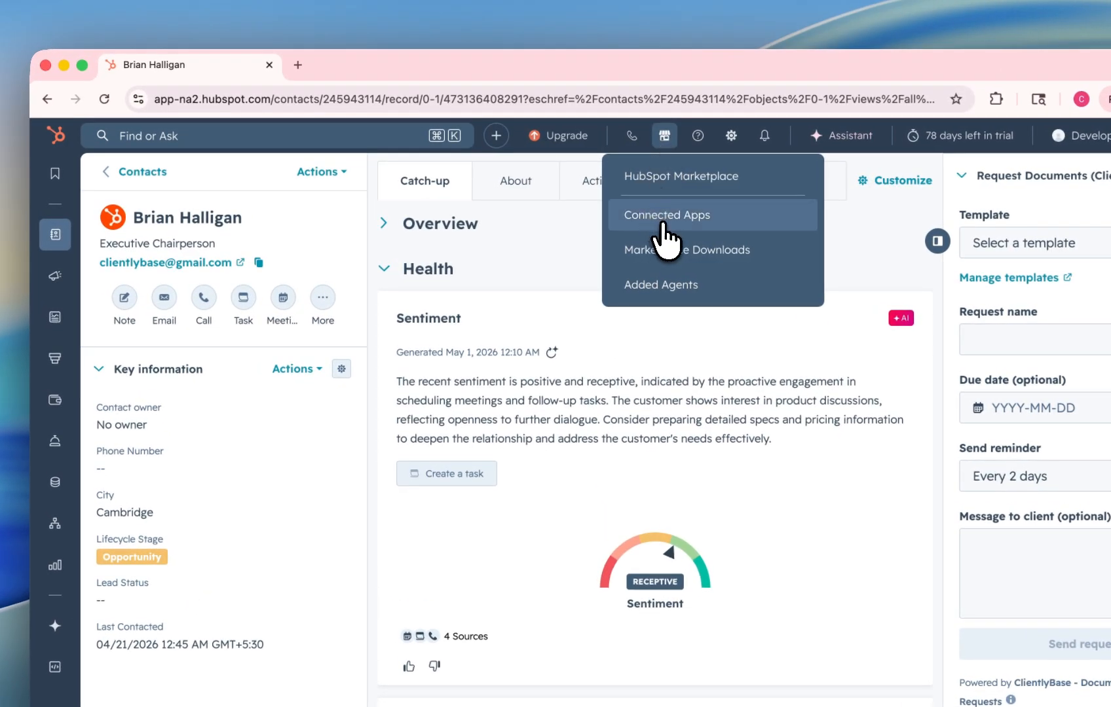
left_click(683, 233)
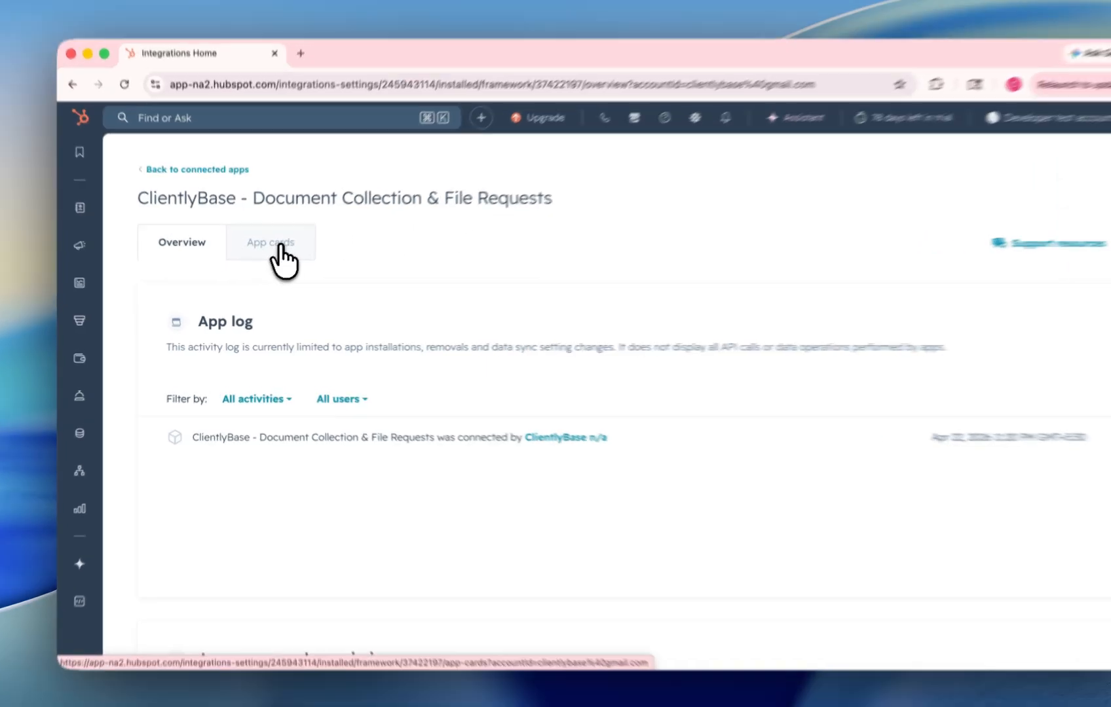
left_click(267, 259)
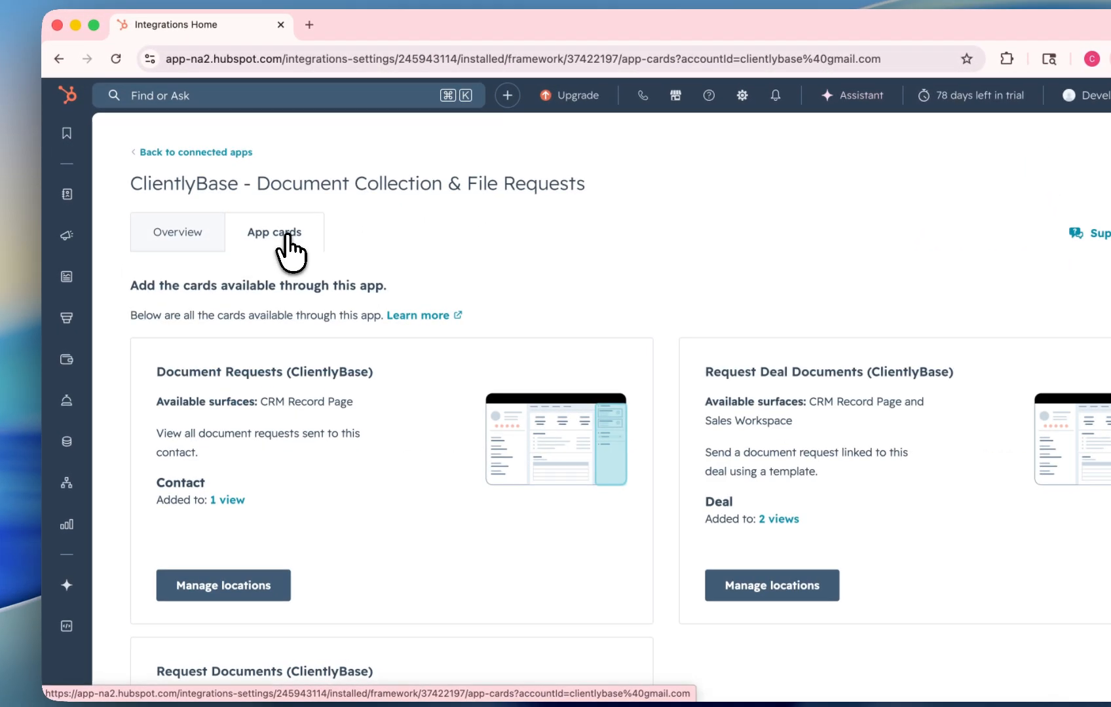
Save the Document Requests (ClientlyBase) card in the right sidebar of the contacts' default record view
scroll(441, 484, "down", 5)
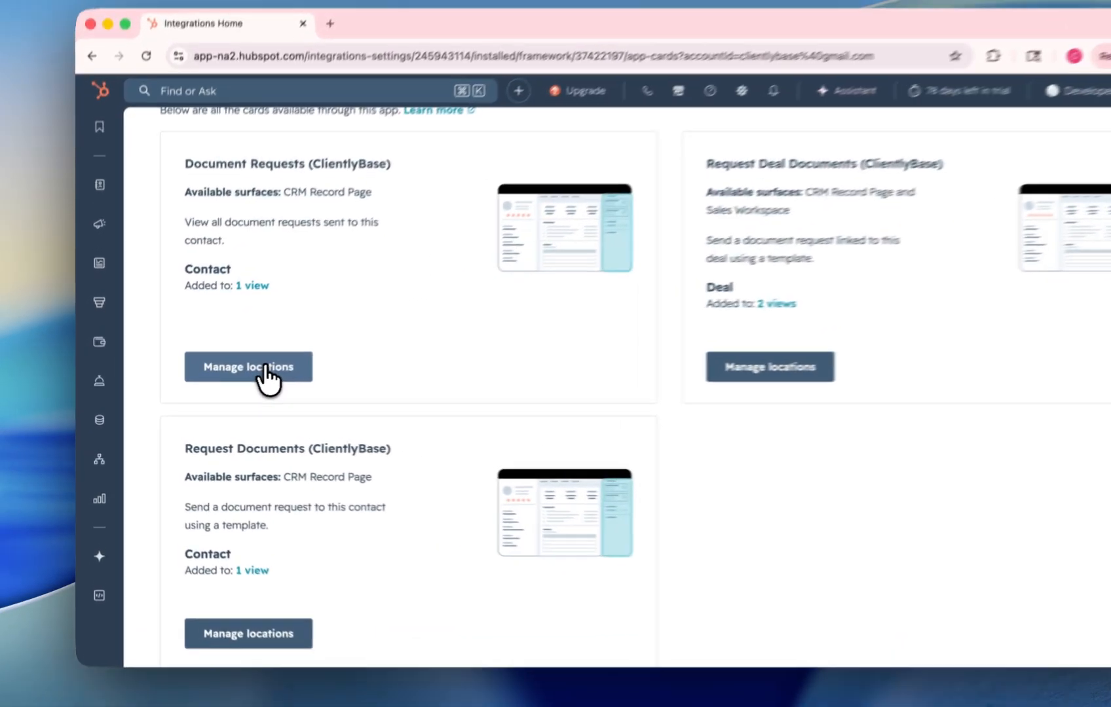
left_click(234, 378)
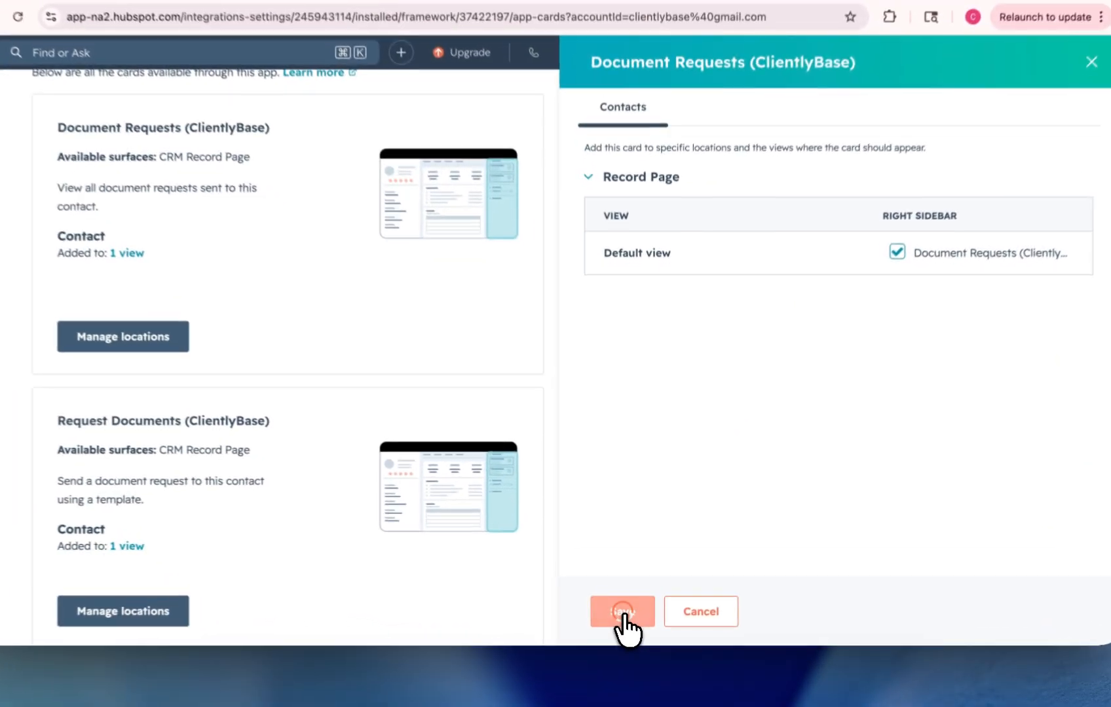
left_click(630, 603)
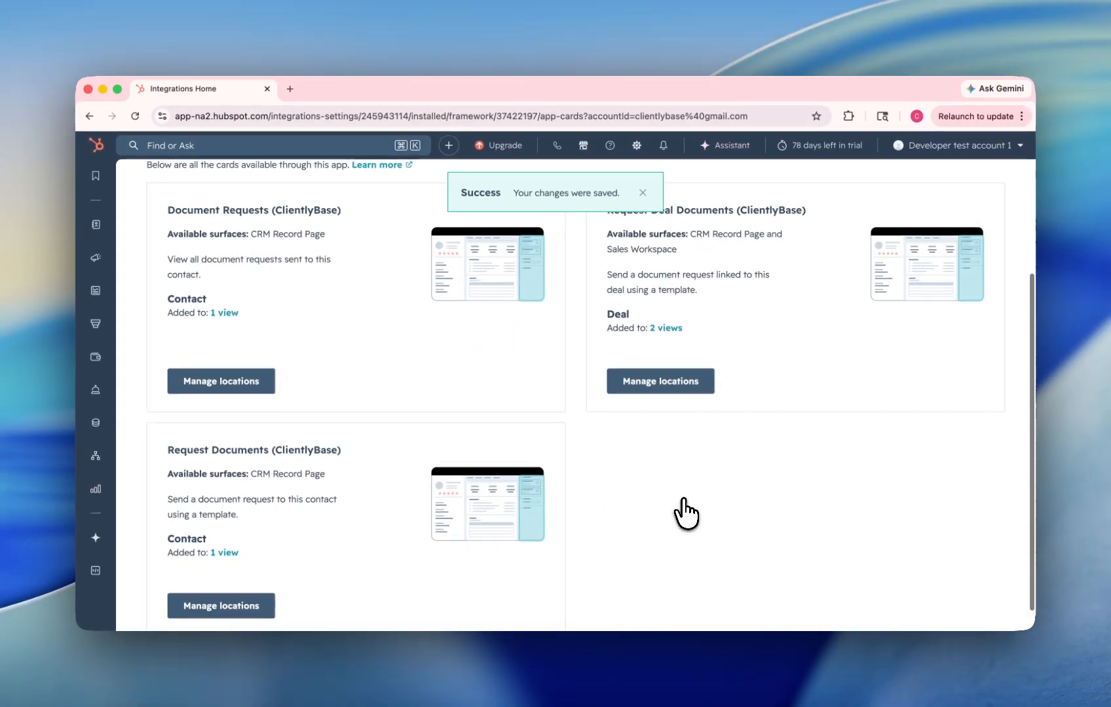
scroll(685, 514, "up", 3)
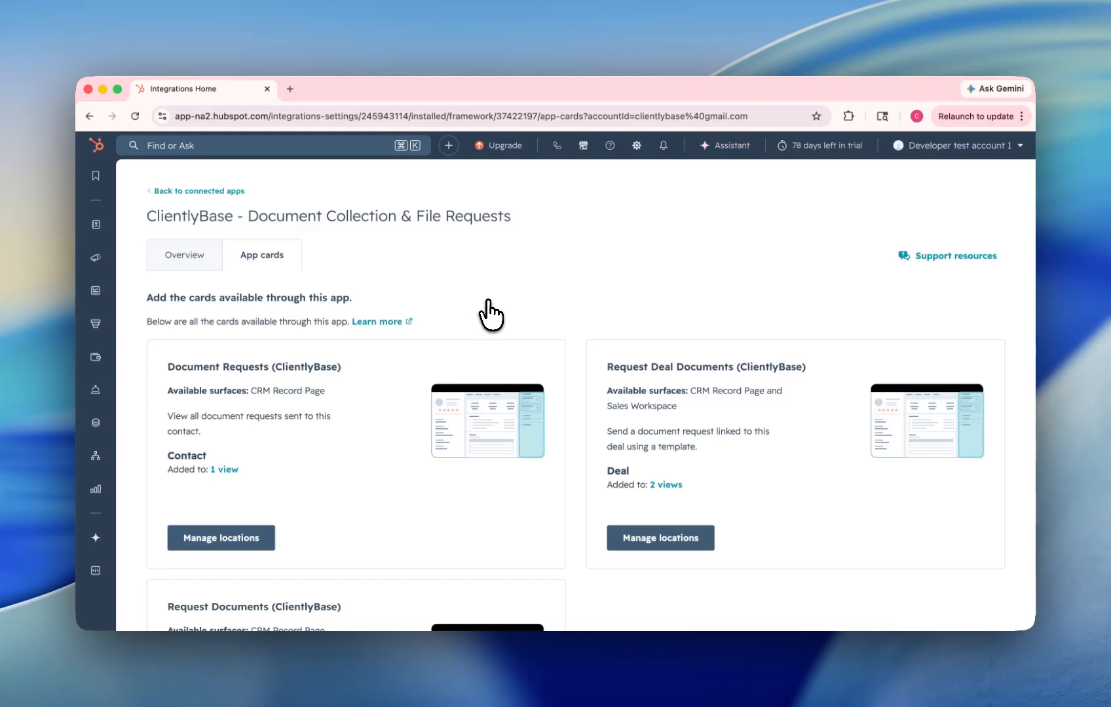
Open the Test deal from the CRM's list of all deals
mouse_move(97, 251)
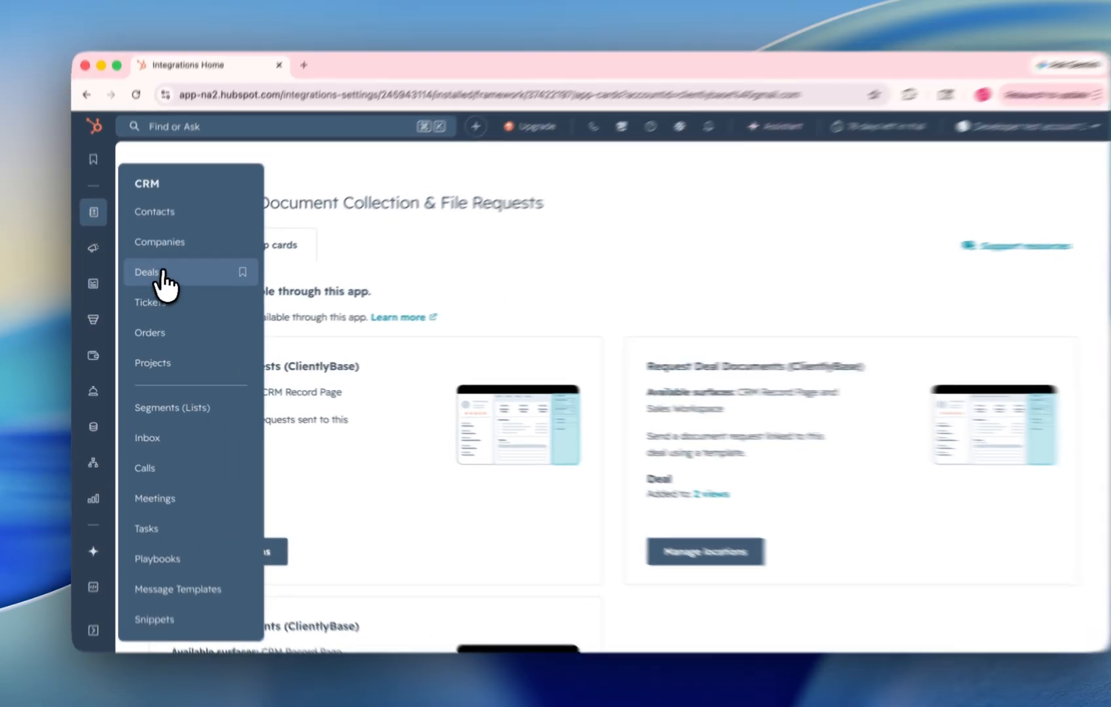
left_click(145, 280)
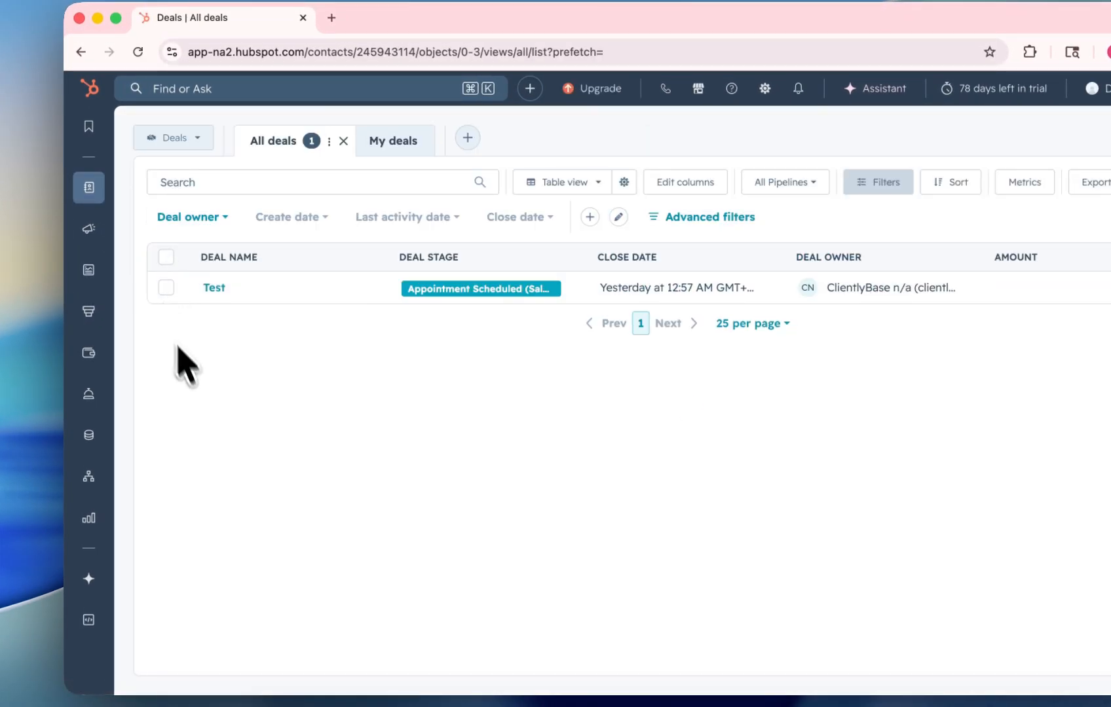
left_click(214, 288)
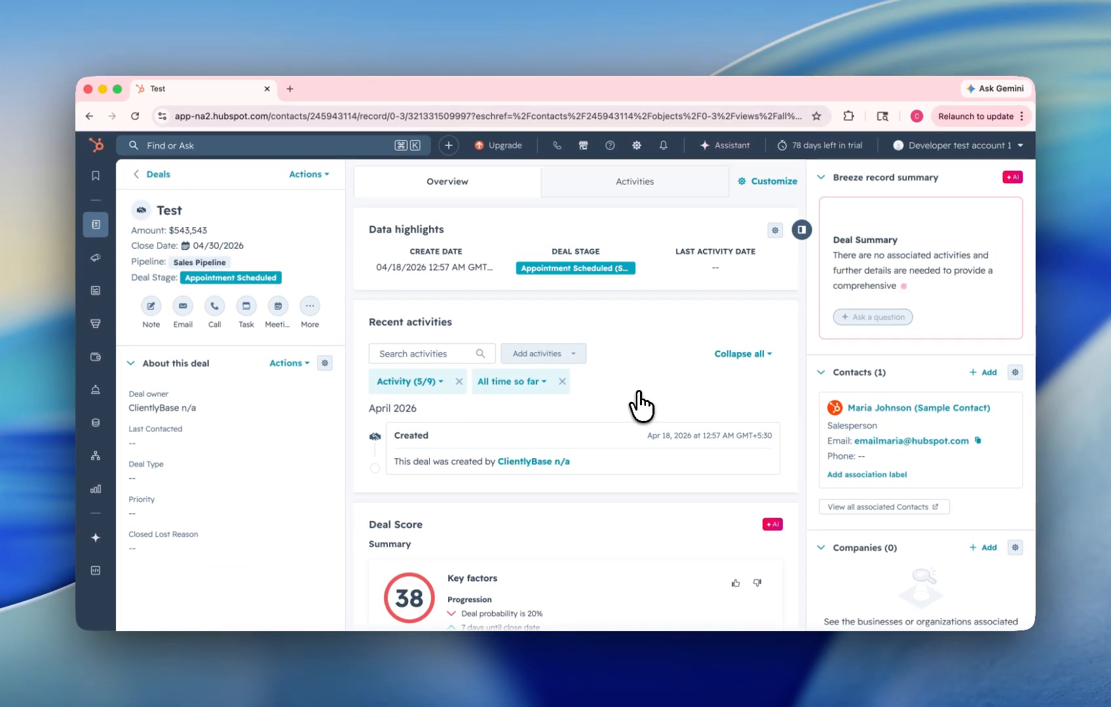
Associate the existing contact that is not yet linked with the Test deal, without an association label
scroll(639, 393, "down", 1)
scroll(641, 406, "down", 10)
scroll(641, 406, "up", 3)
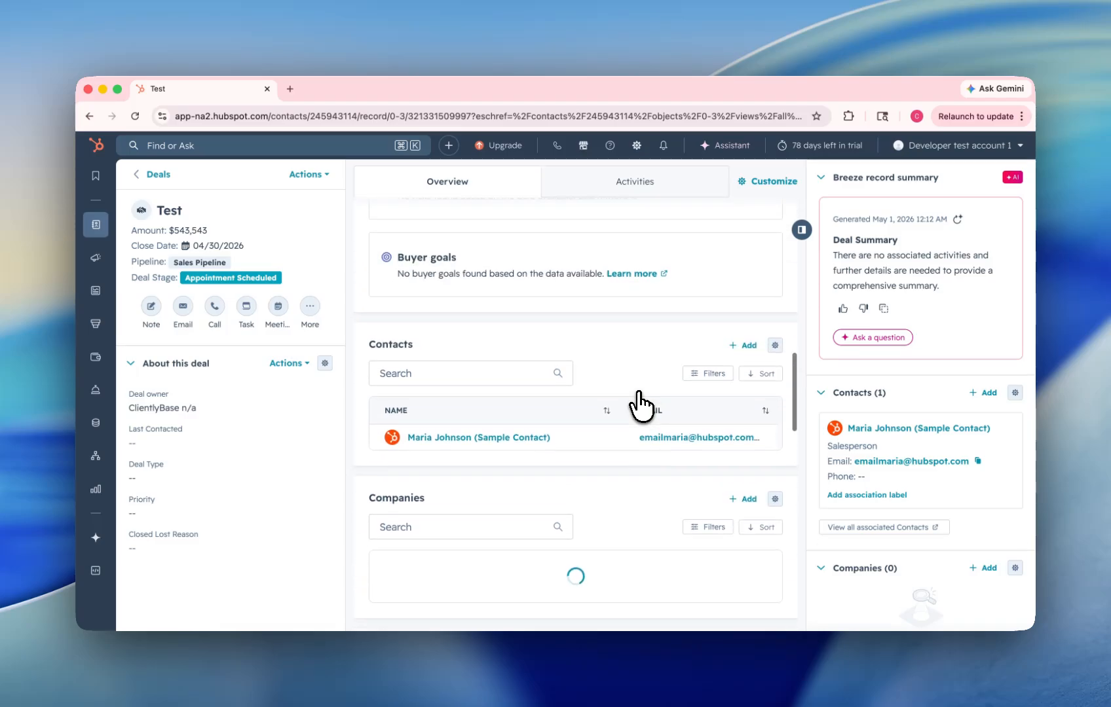
scroll(640, 406, "up", 1)
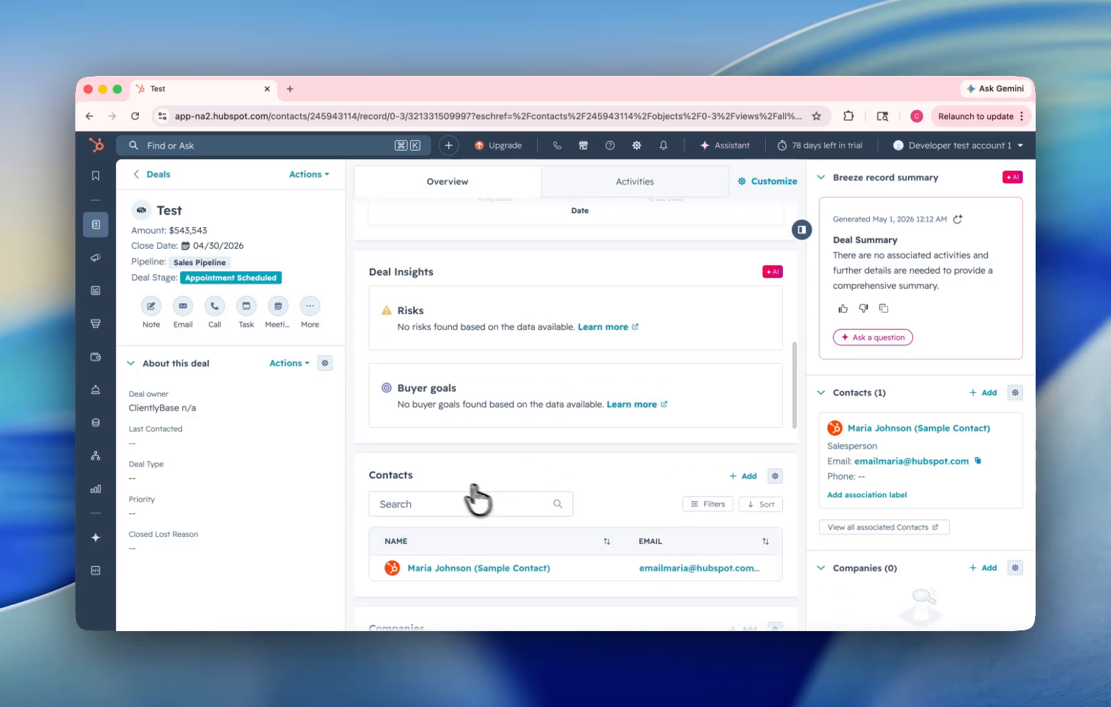
scroll(385, 488, "down", 2)
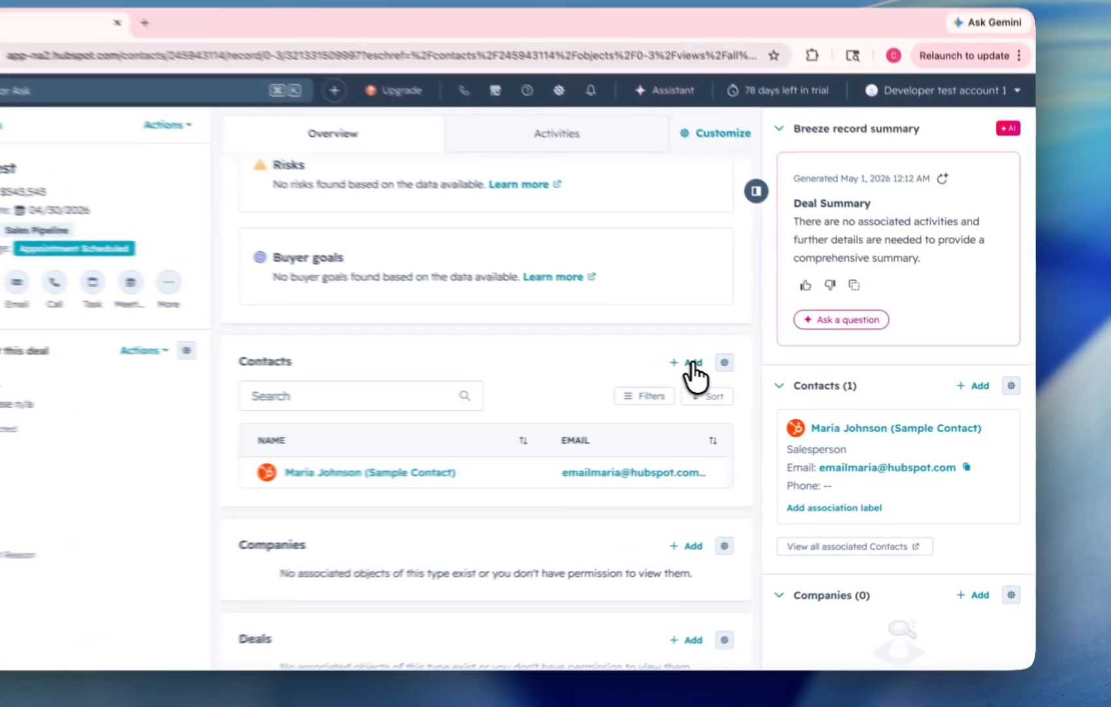
left_click(746, 374)
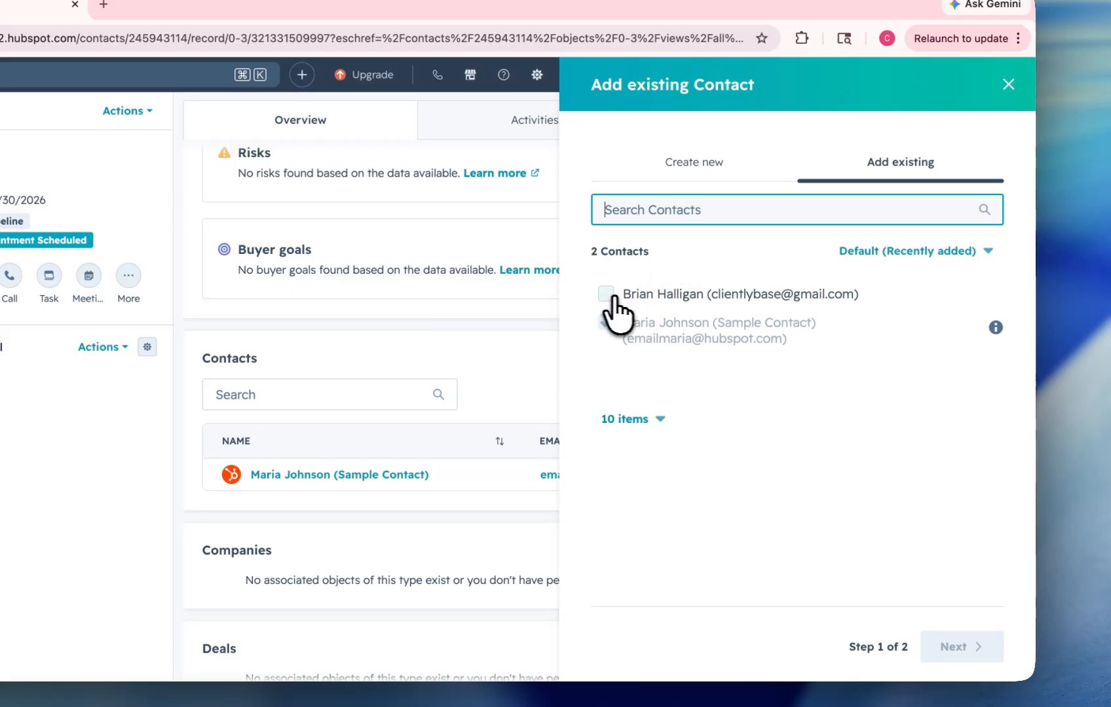
left_click(605, 298)
left_click(962, 649)
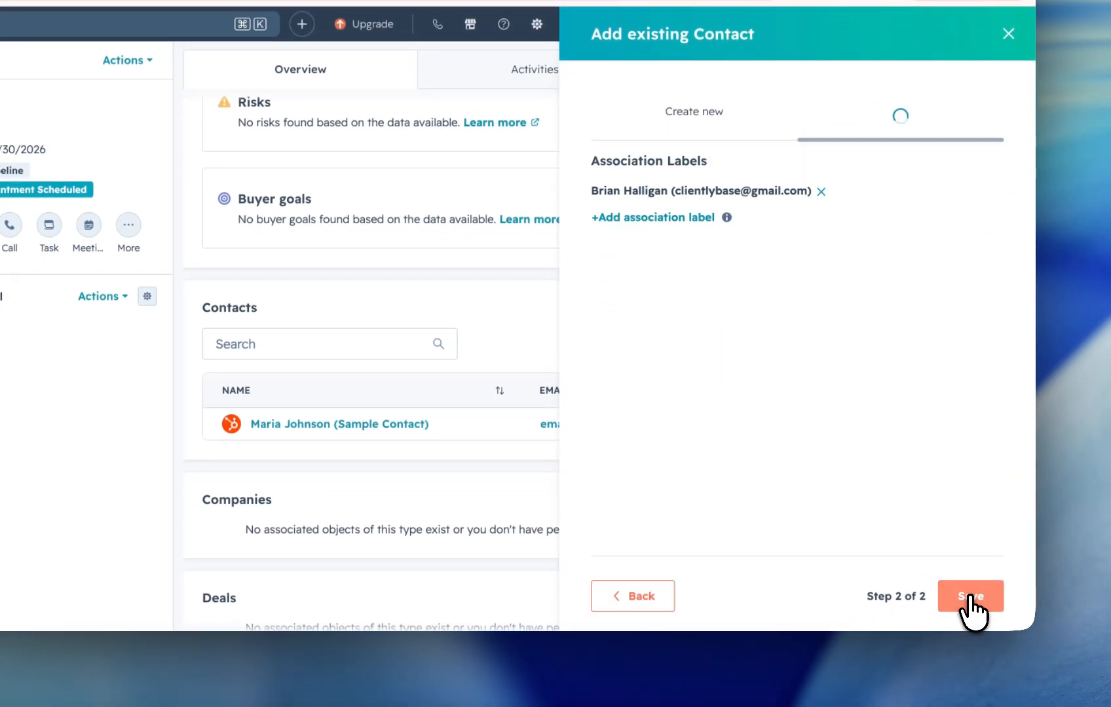
left_click(972, 597)
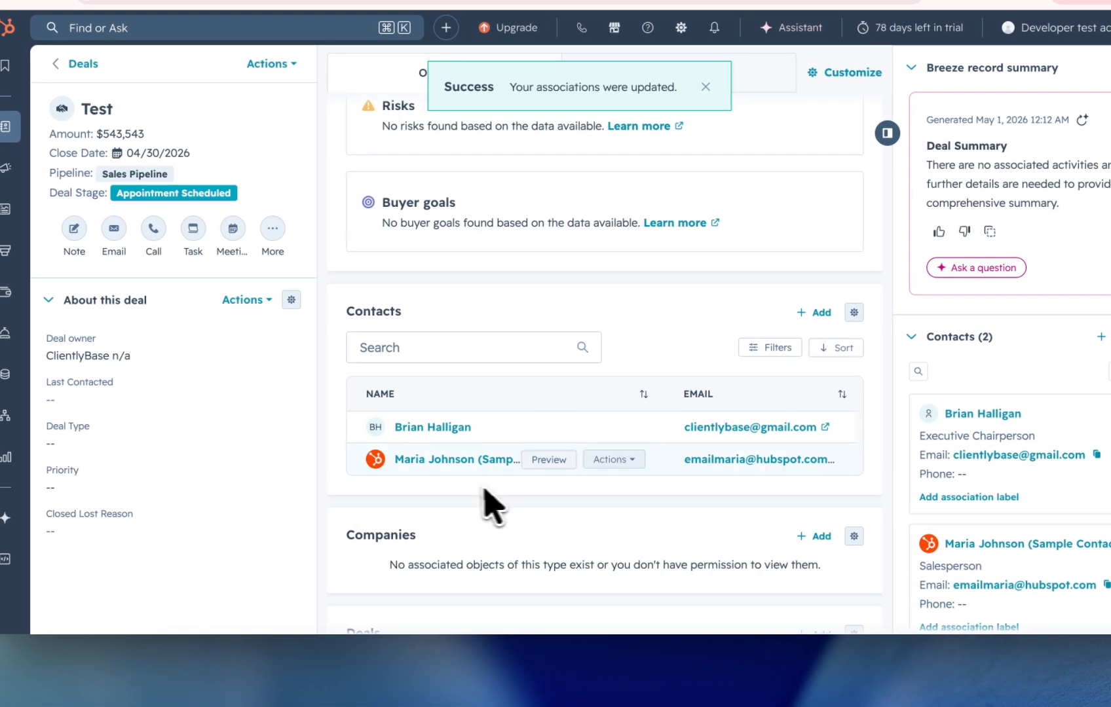
Collapse and re-expand the deal's Request Deal Documents (ClientlyBase) card to reload its form with contact selection
scroll(492, 505, "up", 5)
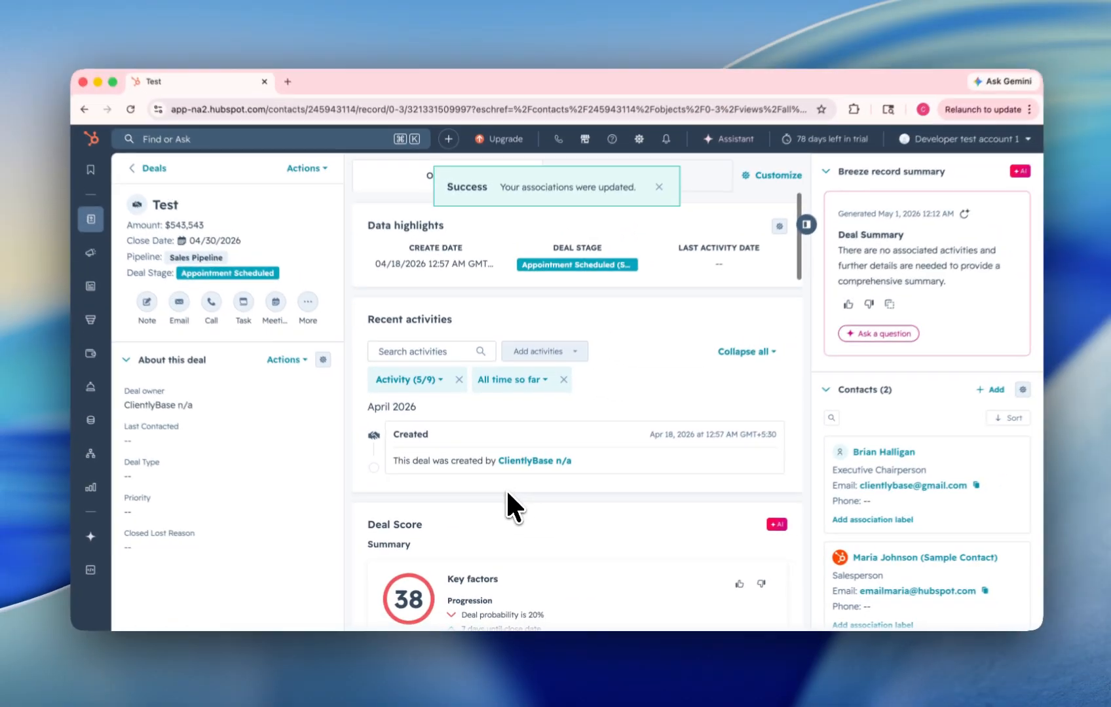
scroll(921, 444, "down", 5)
scroll(842, 484, "down", 10)
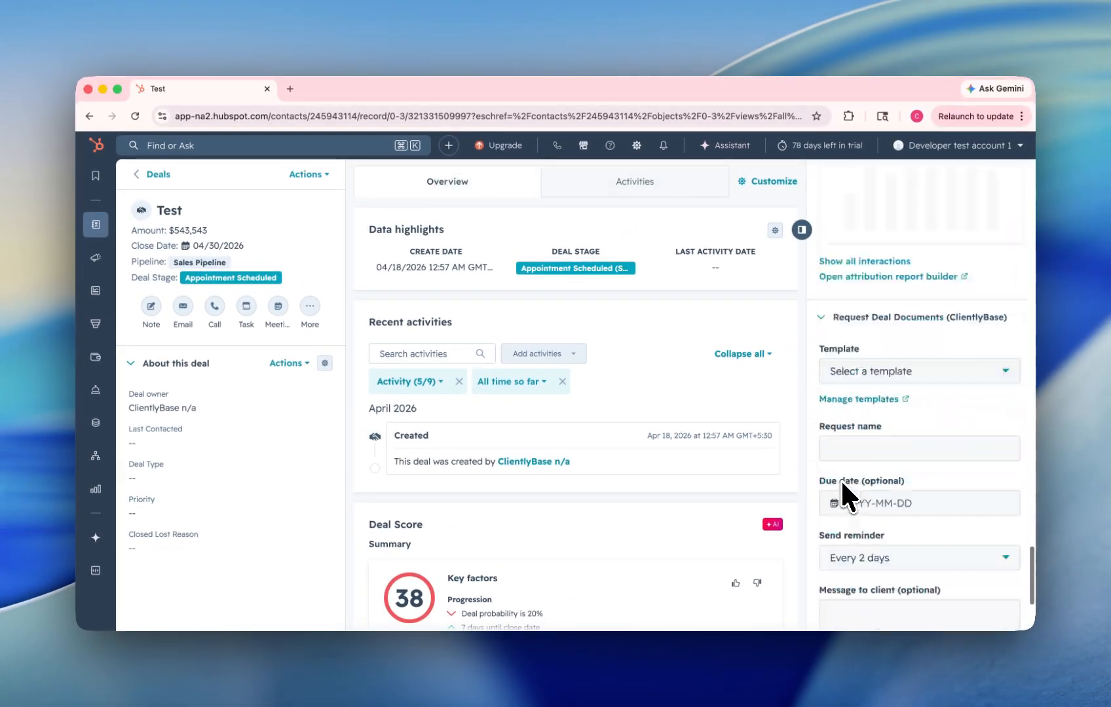
scroll(842, 485, "up", 5)
scroll(842, 485, "down", 5)
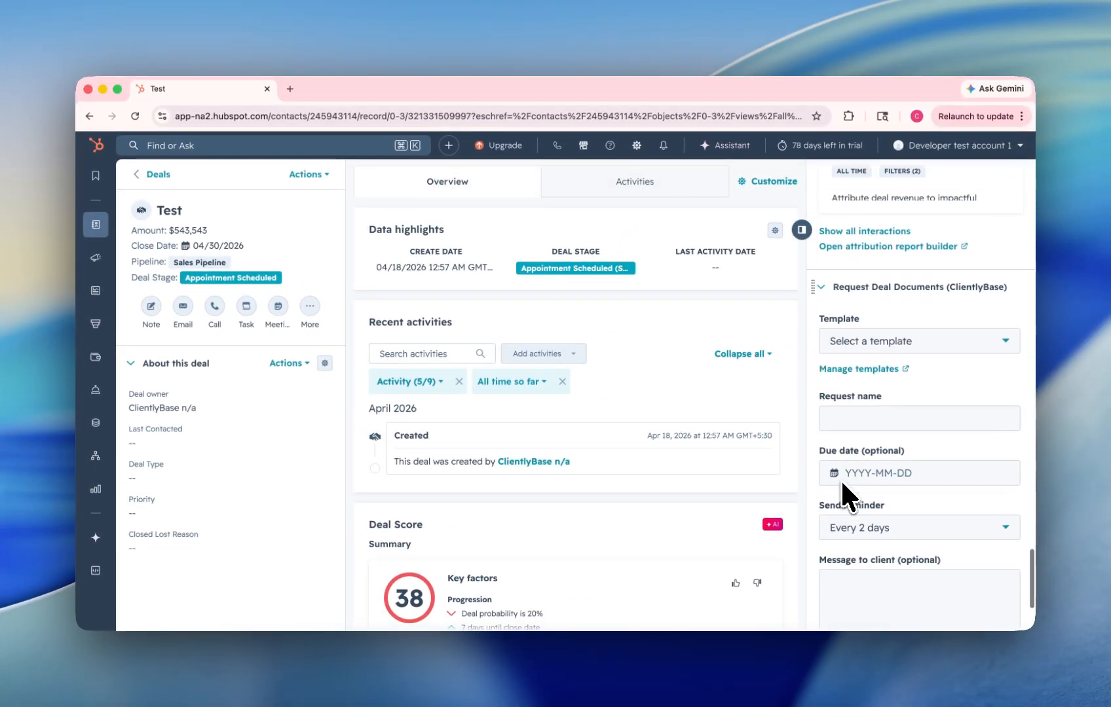
scroll(841, 479, "up", 1)
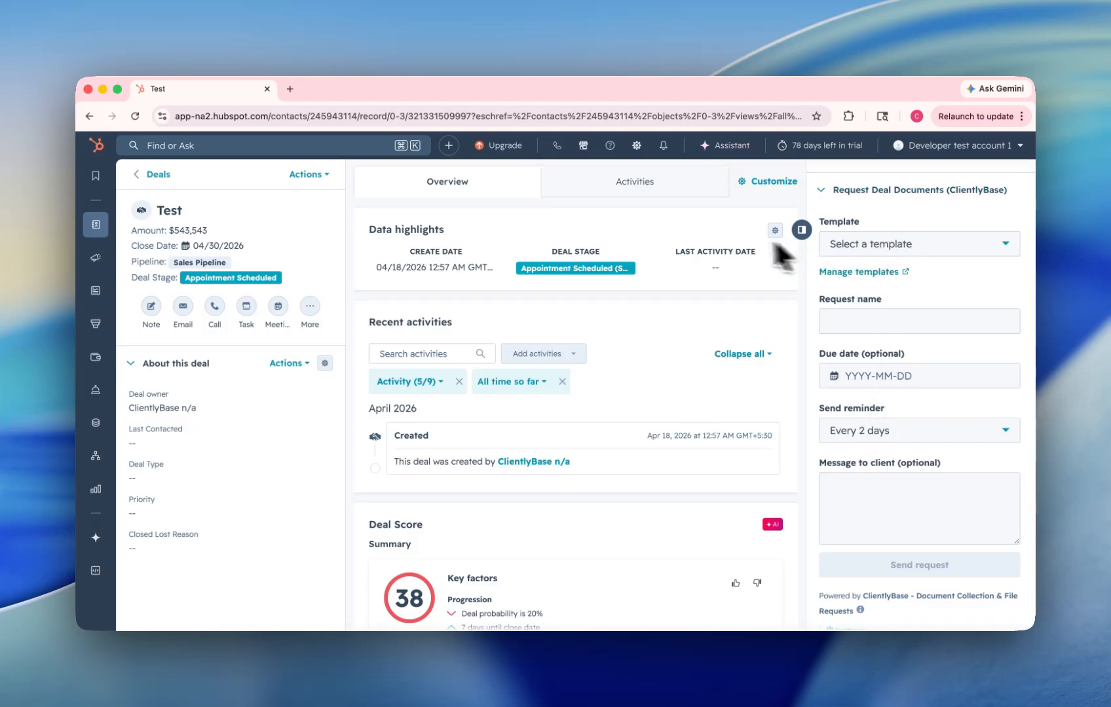
left_click(825, 190)
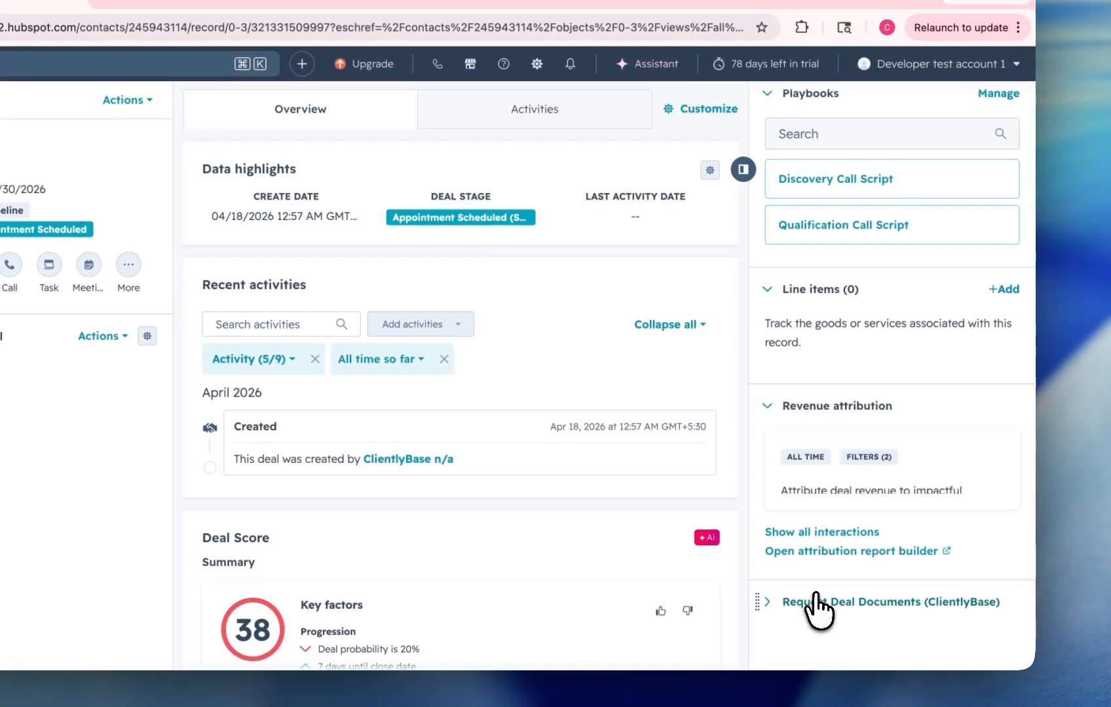
left_click(818, 602)
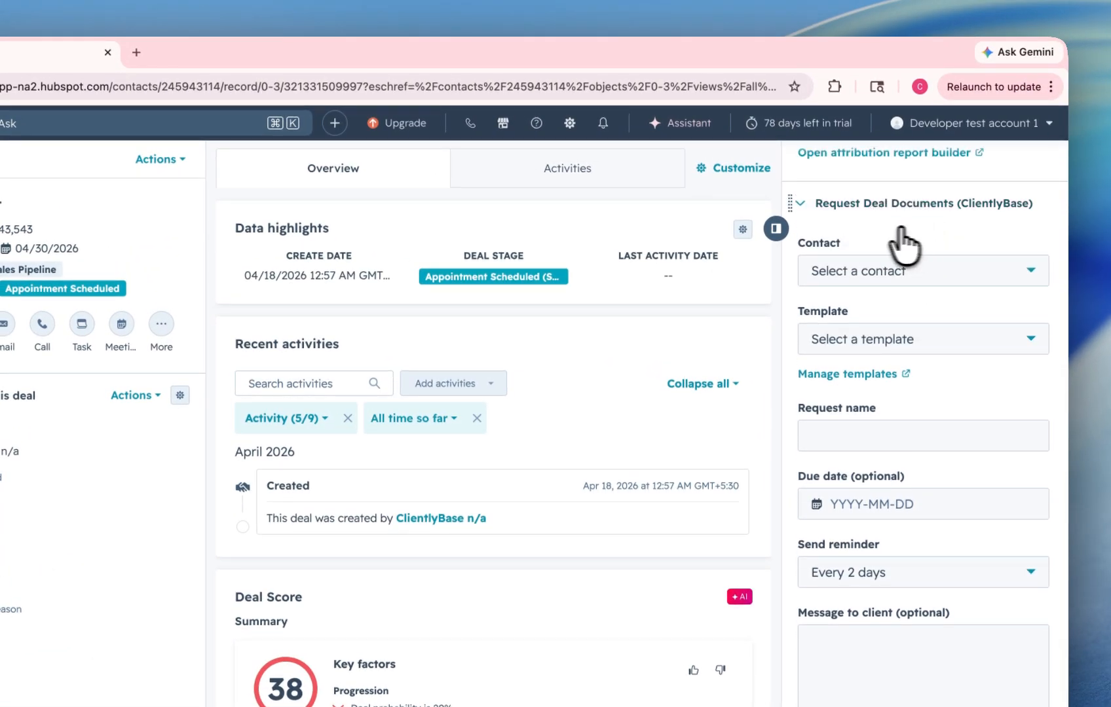
Select the newly associated contact as the document request's recipient and look through the available templates
left_click(887, 288)
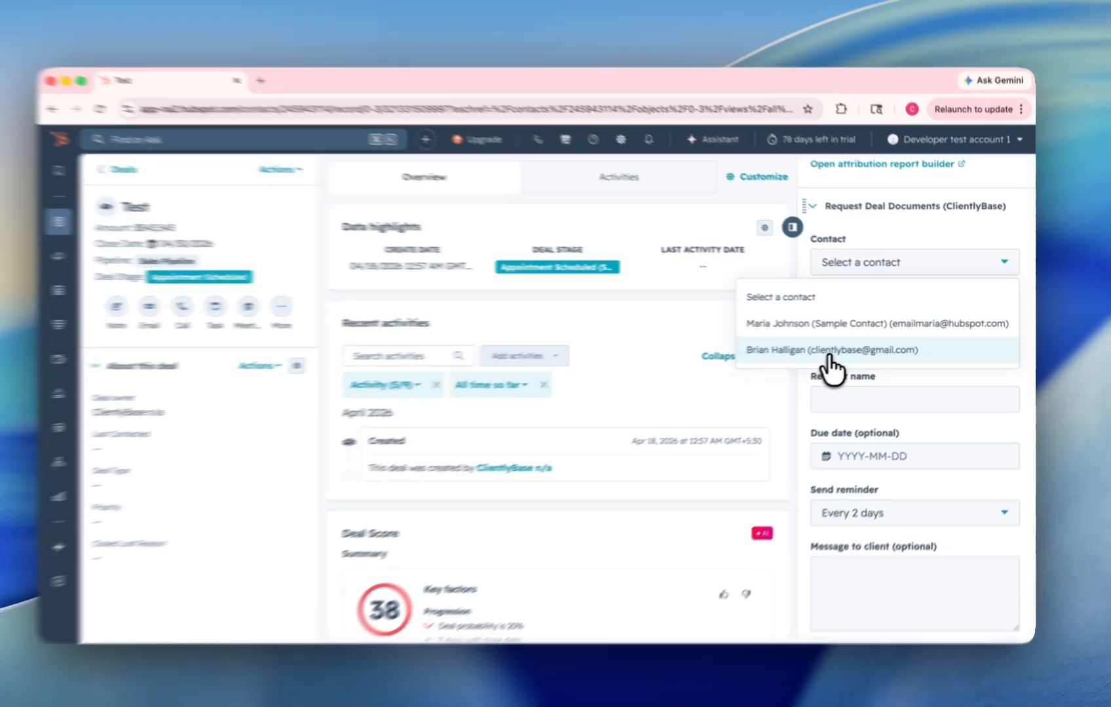
left_click(844, 351)
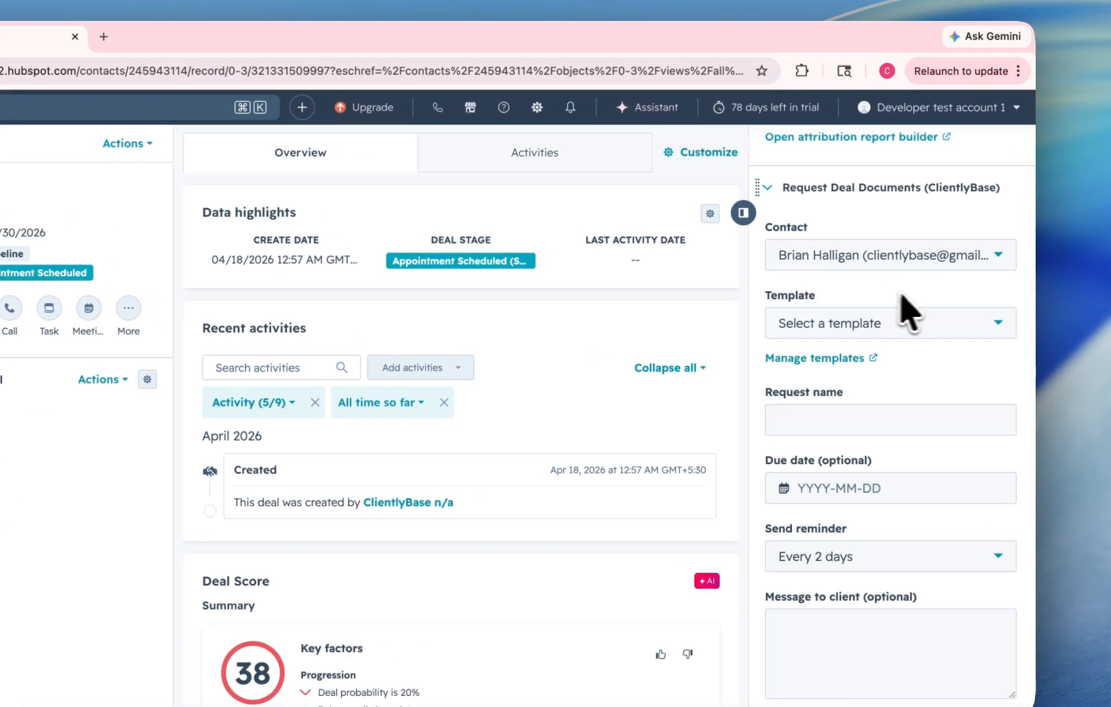
left_click(790, 325)
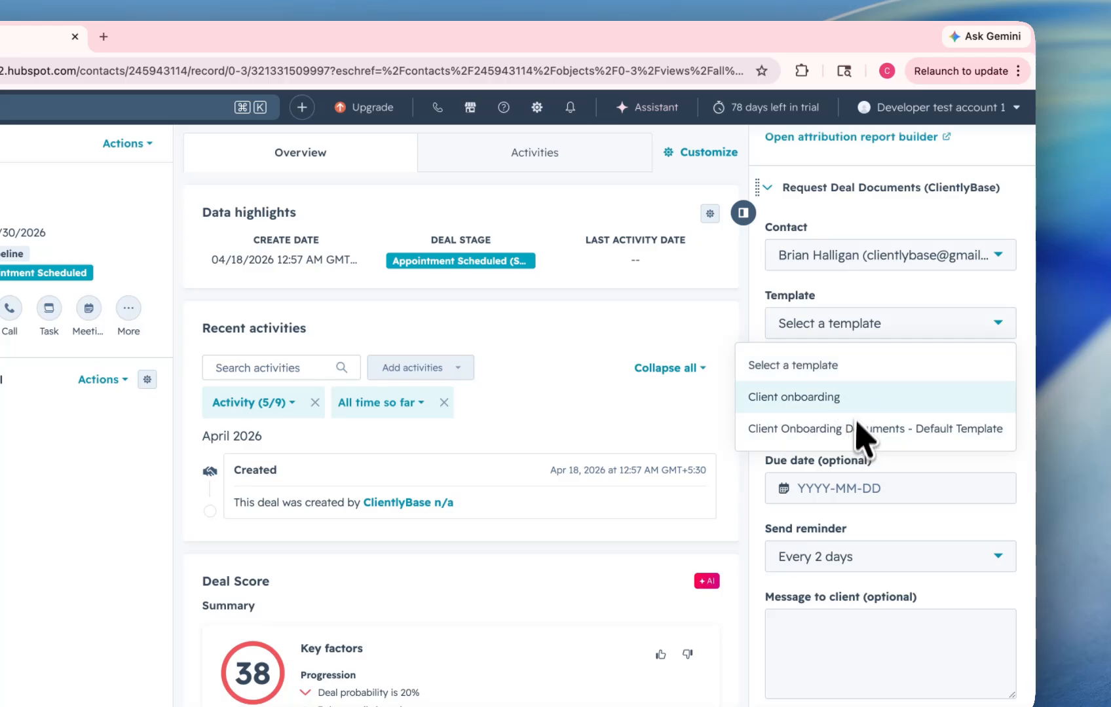
left_click(880, 294)
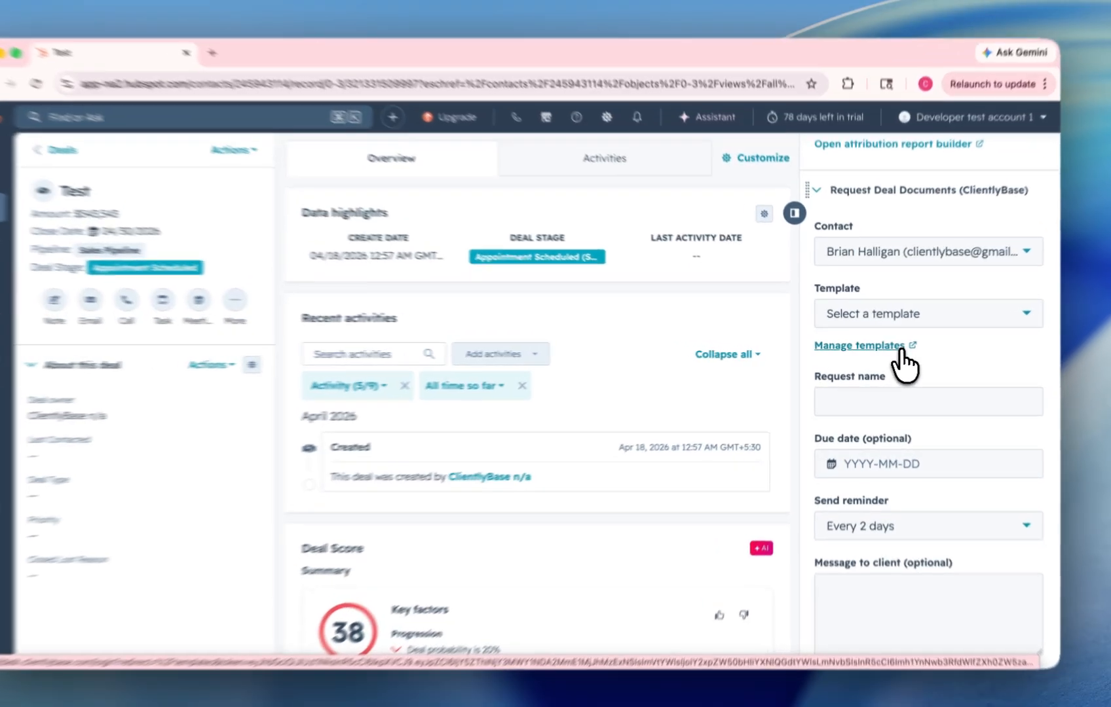
Start a new template in ClientlyBase's template management and add a second file item to its checklist
left_click(903, 347)
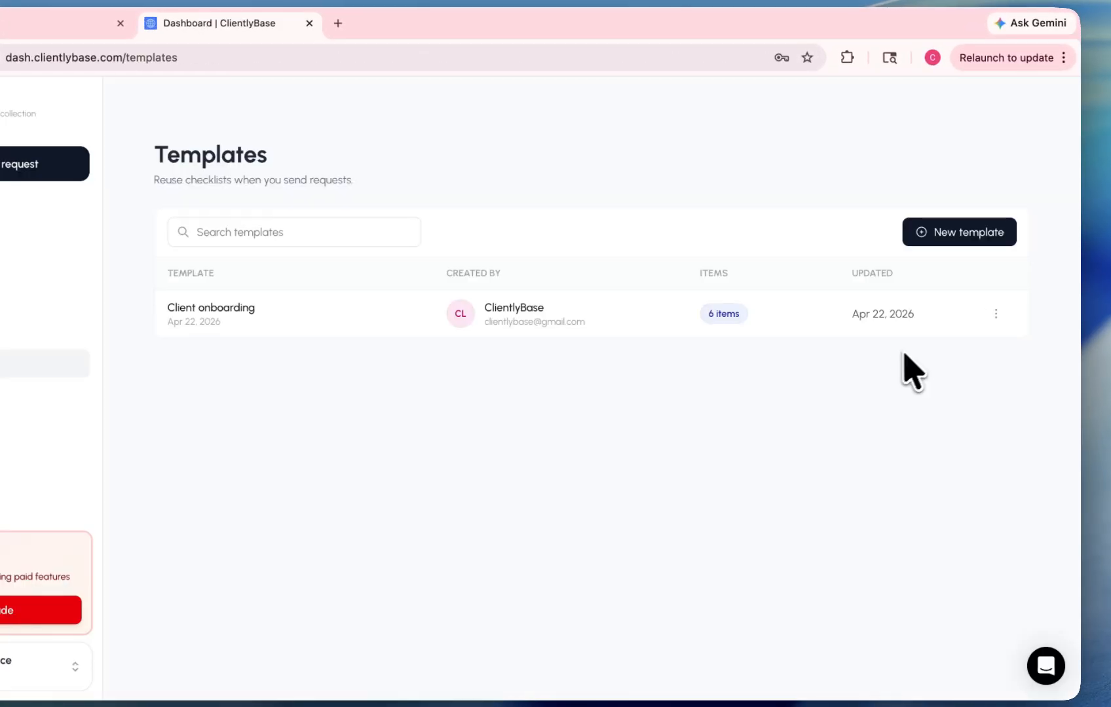
left_click(975, 235)
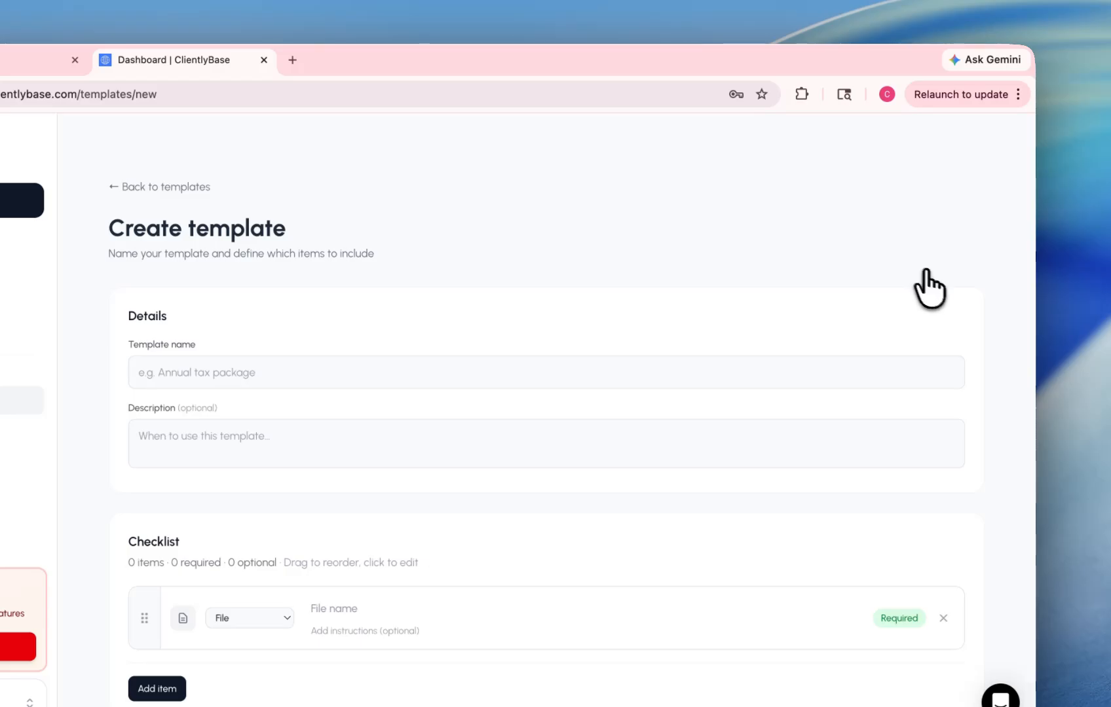
scroll(211, 331, "down", 2)
scroll(267, 393, "down", 1)
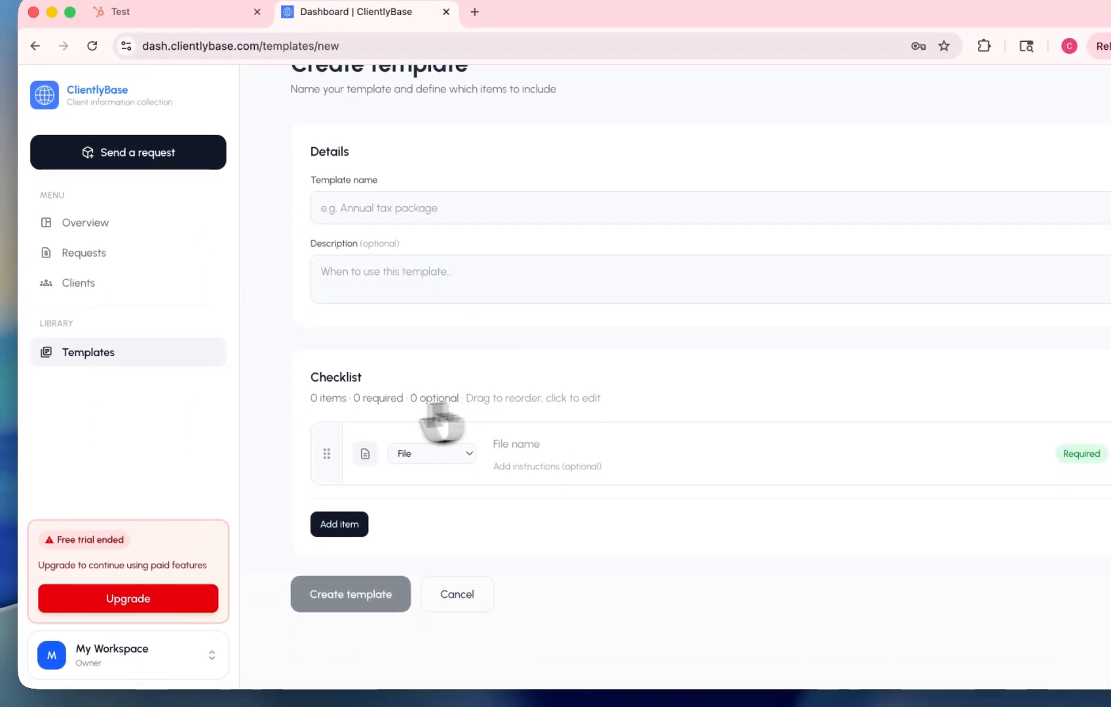
left_click(356, 523)
scroll(513, 451, "down", 1)
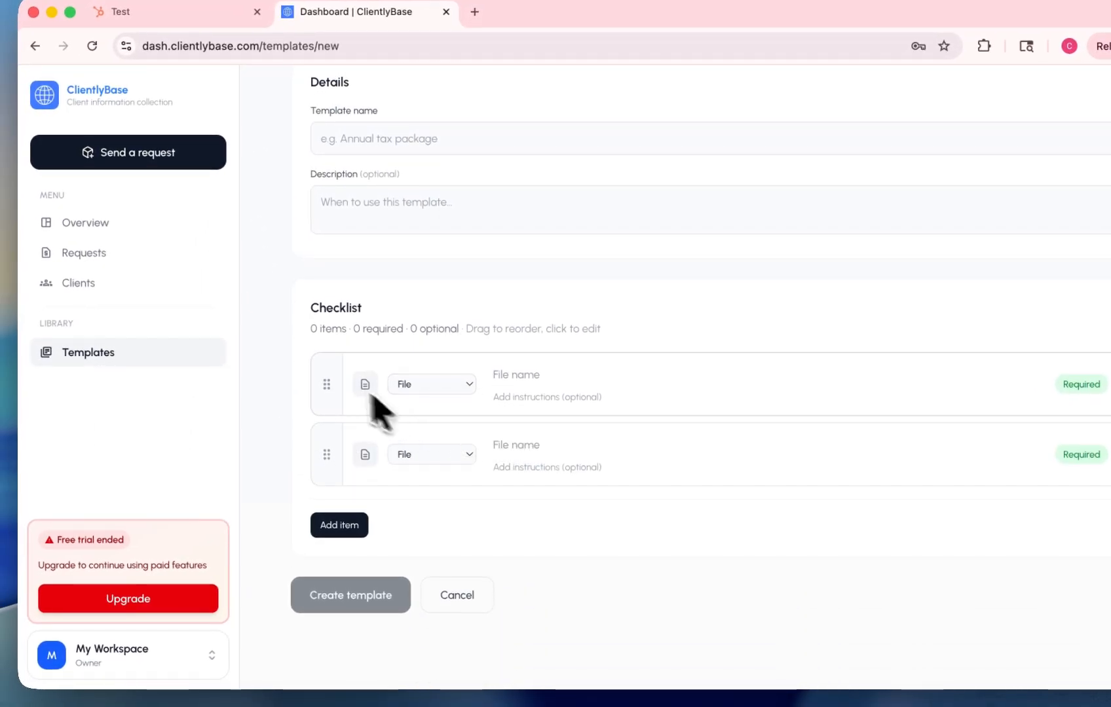
Examine the first checklist item's file name field and its item type options, keeping the type File
left_click(550, 375)
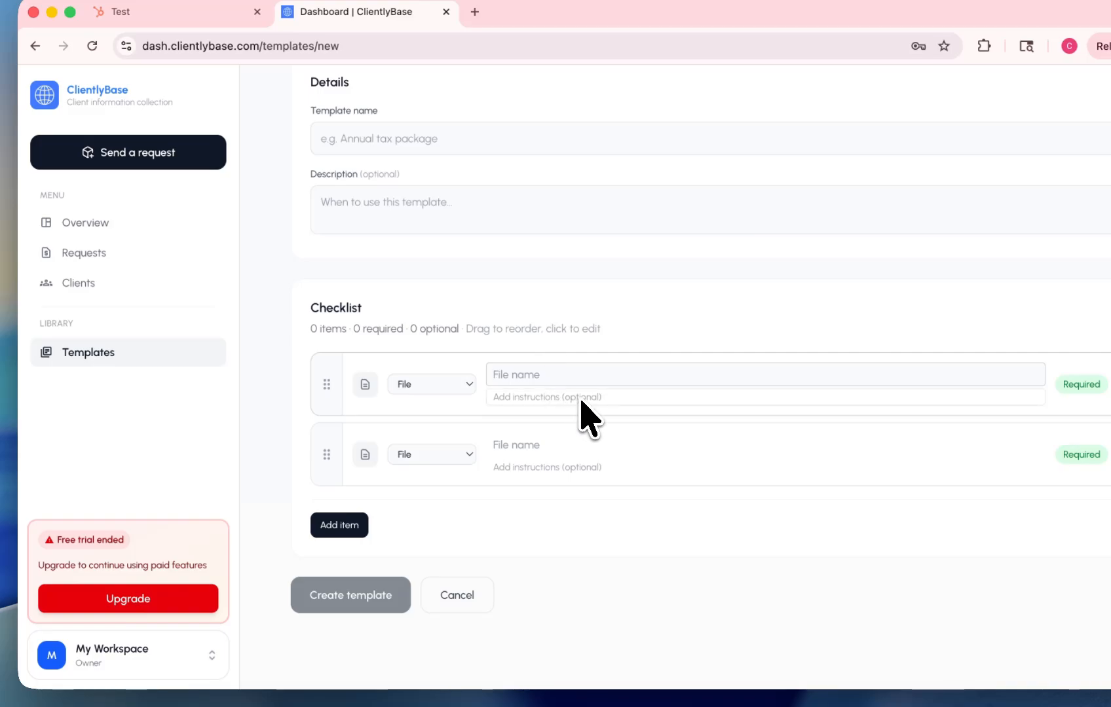
left_click(591, 436)
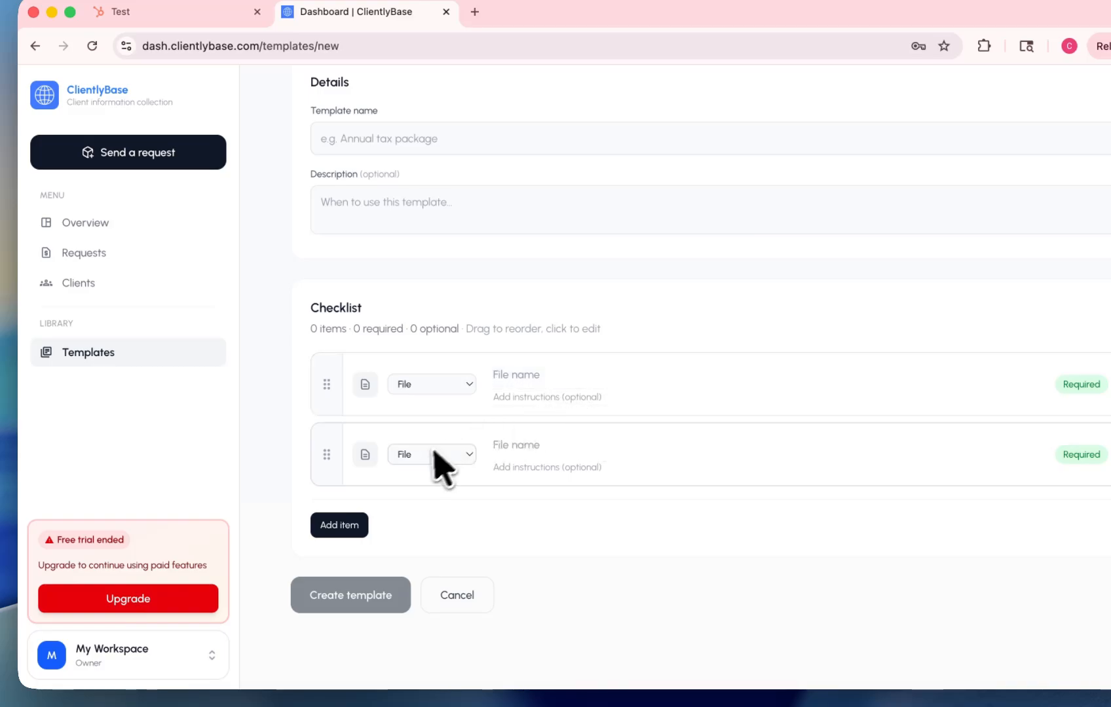
left_click(419, 391)
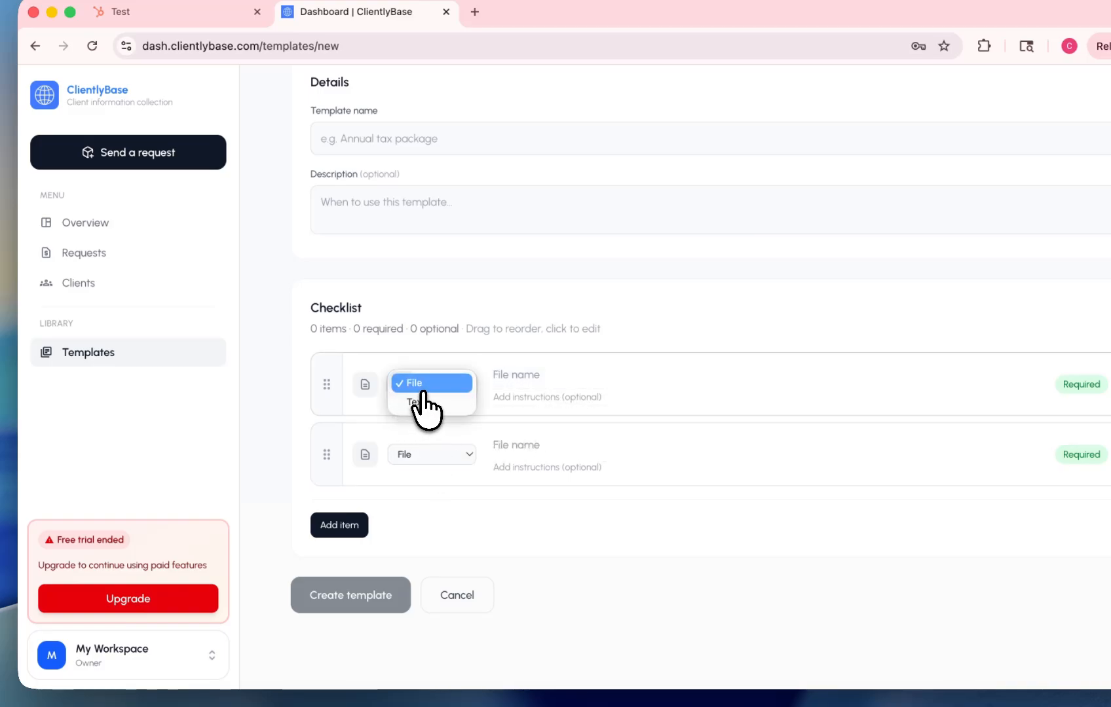
left_click(423, 427)
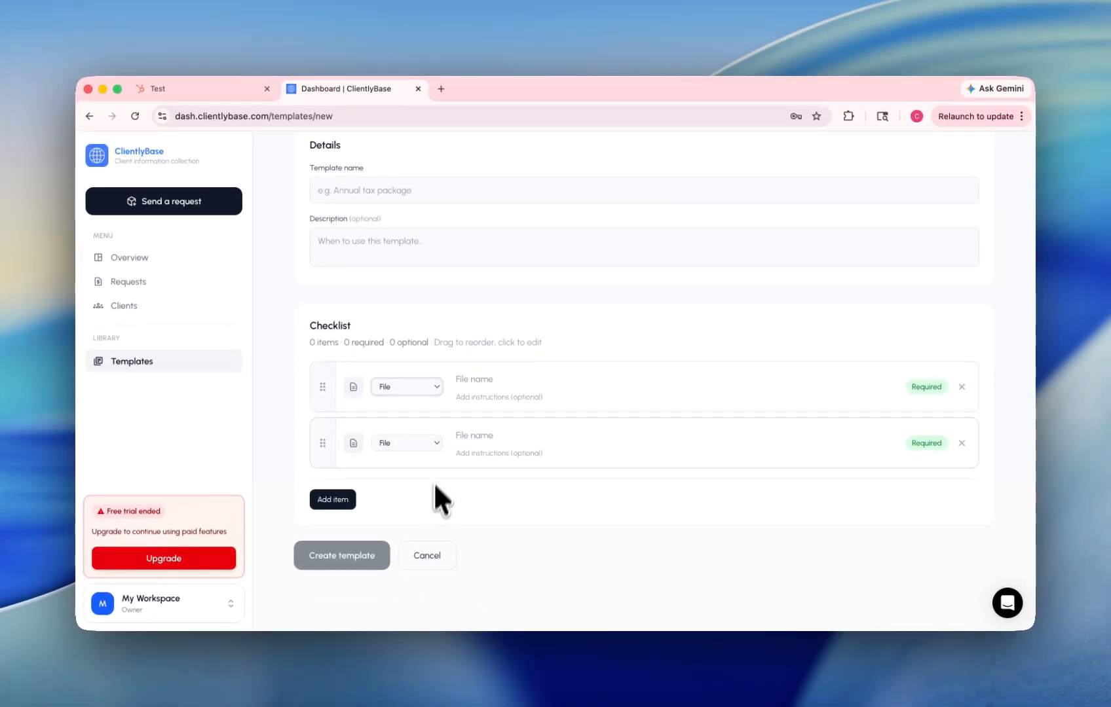
scroll(406, 294, "up", 5)
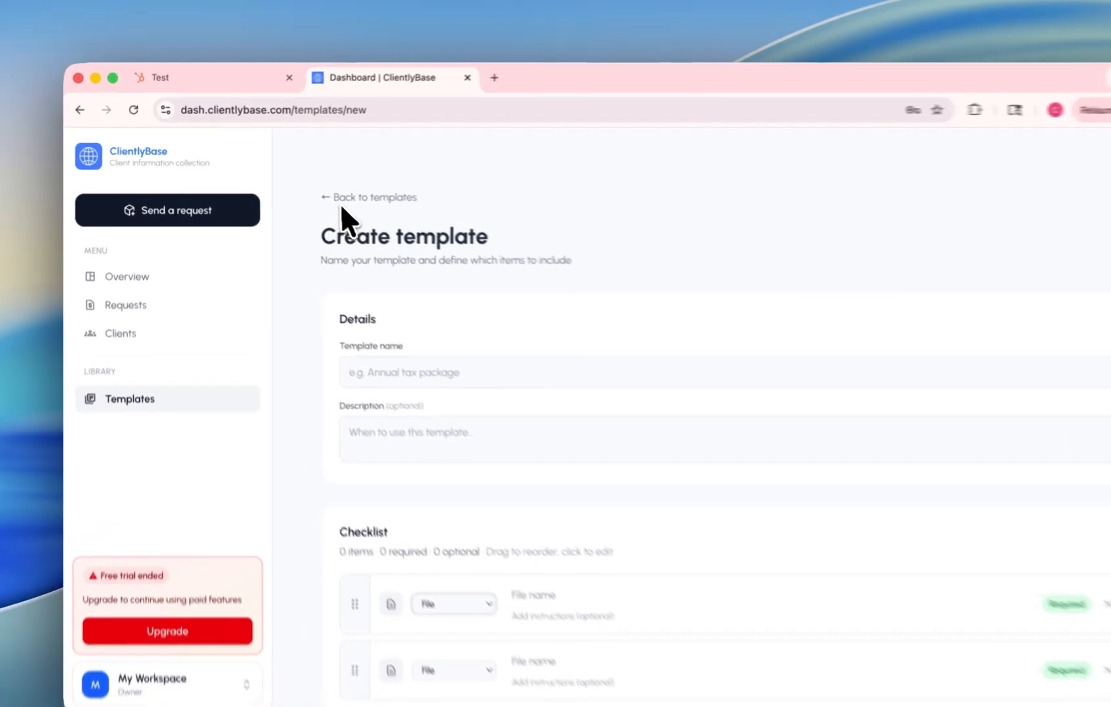
Leave the unsaved new template and return to the HubSpot deal to choose the Client onboarding template for the document request
left_click(317, 196)
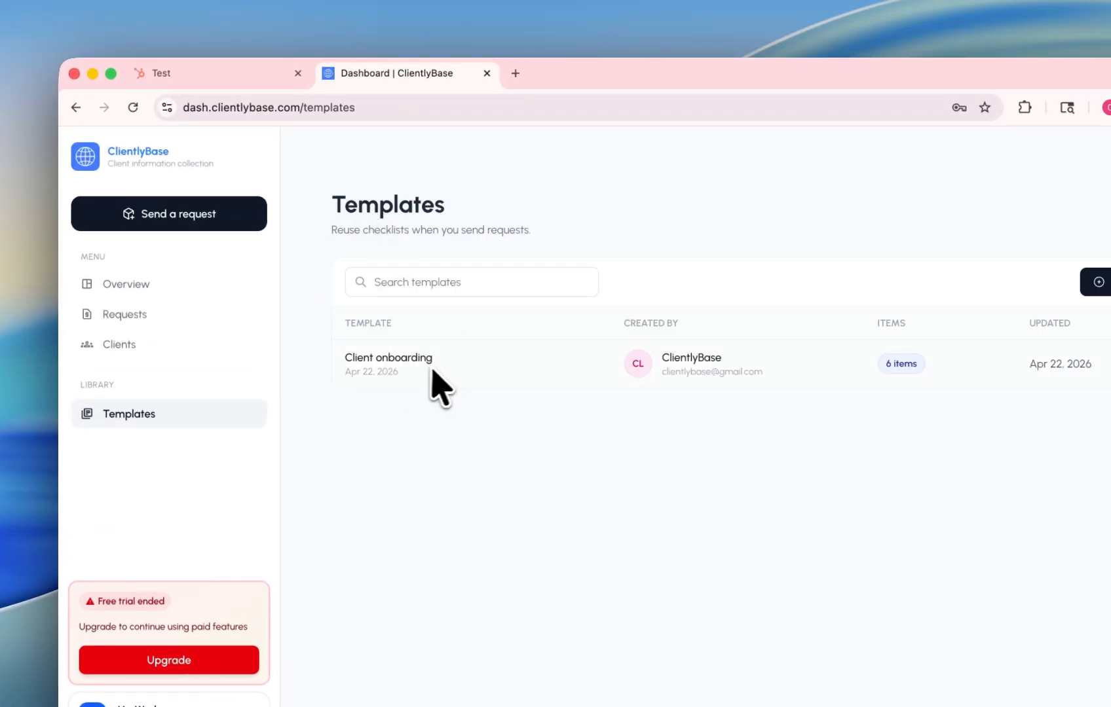
left_click(227, 82)
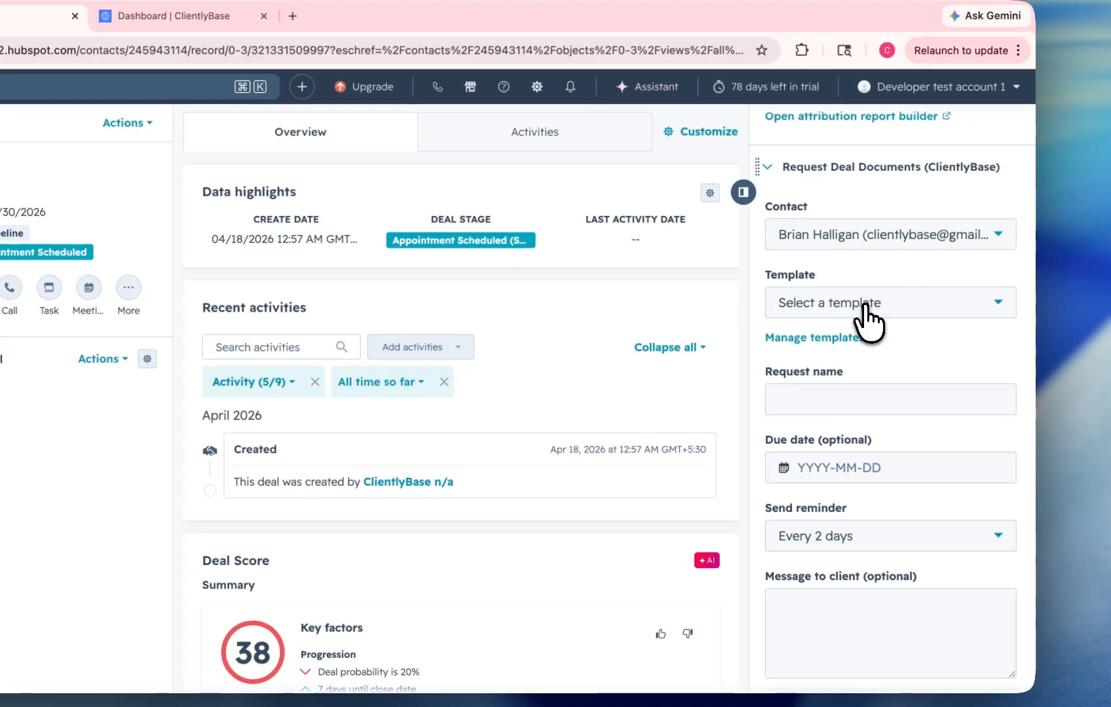
left_click(1077, 363)
left_click(836, 378)
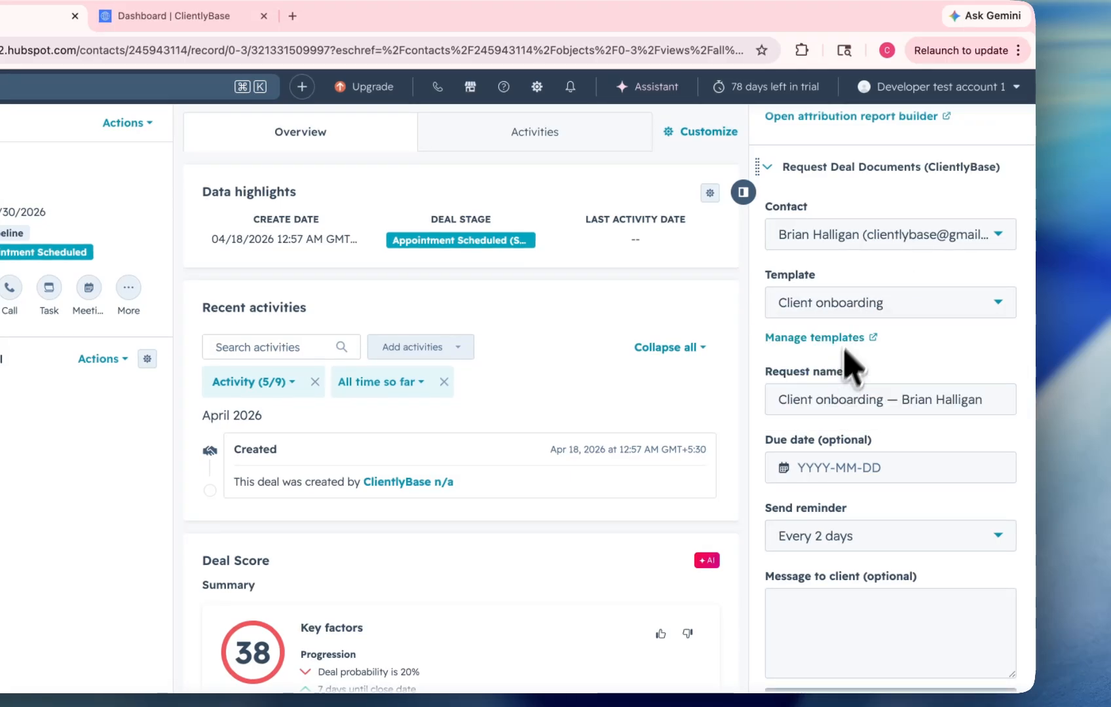
Check the document request's name and set its due date to 2026-05-03
scroll(916, 412, "down", 1)
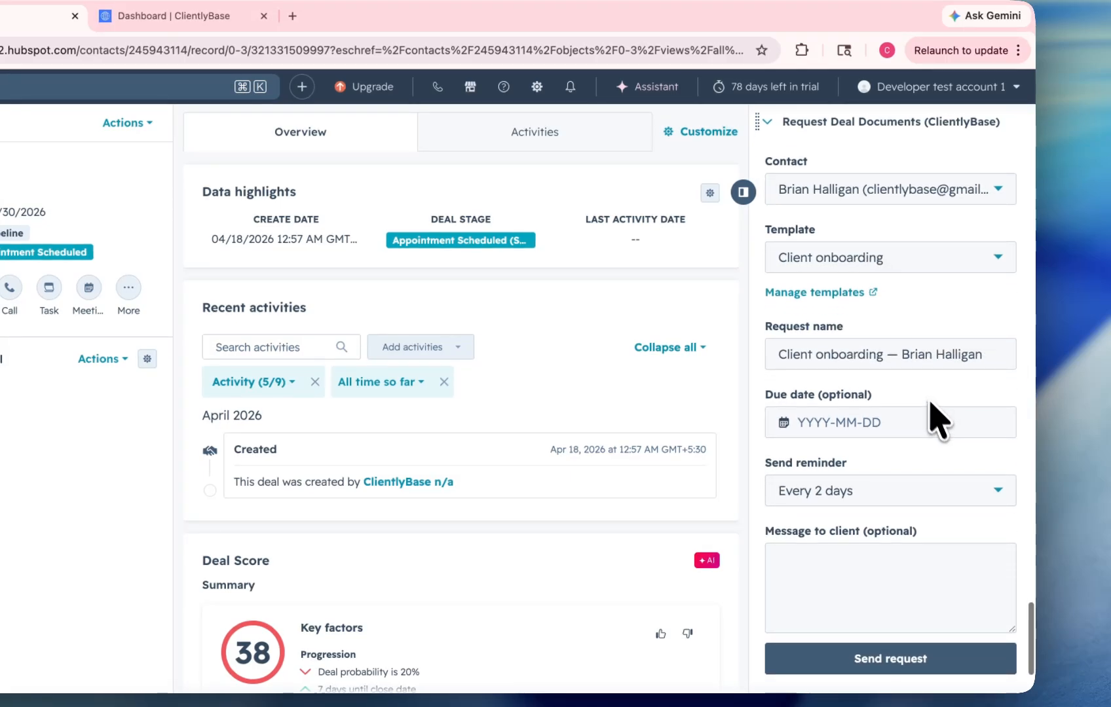
left_click(897, 359)
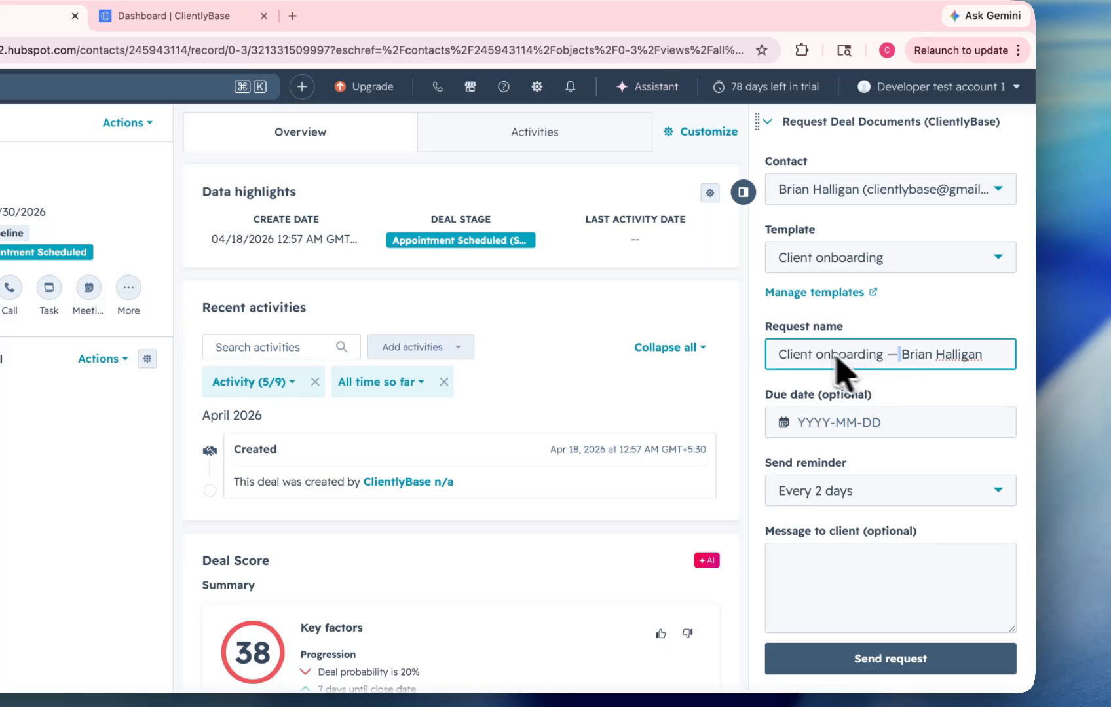
left_click(924, 387)
scroll(910, 390, "down", 1)
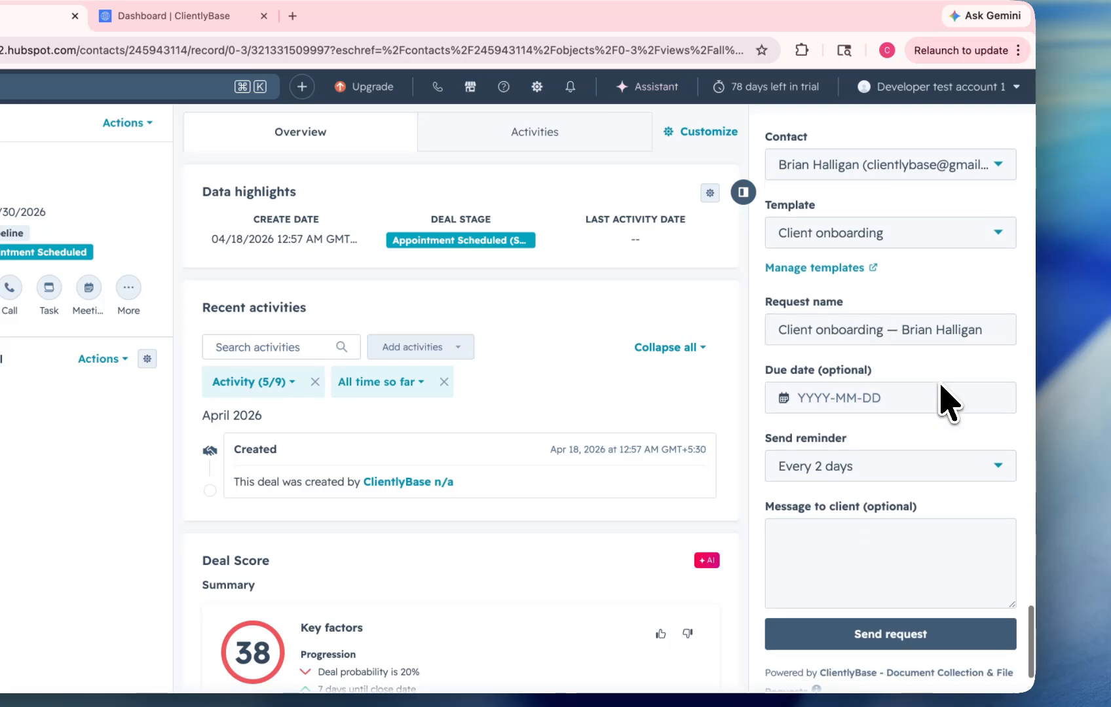
left_click(859, 370)
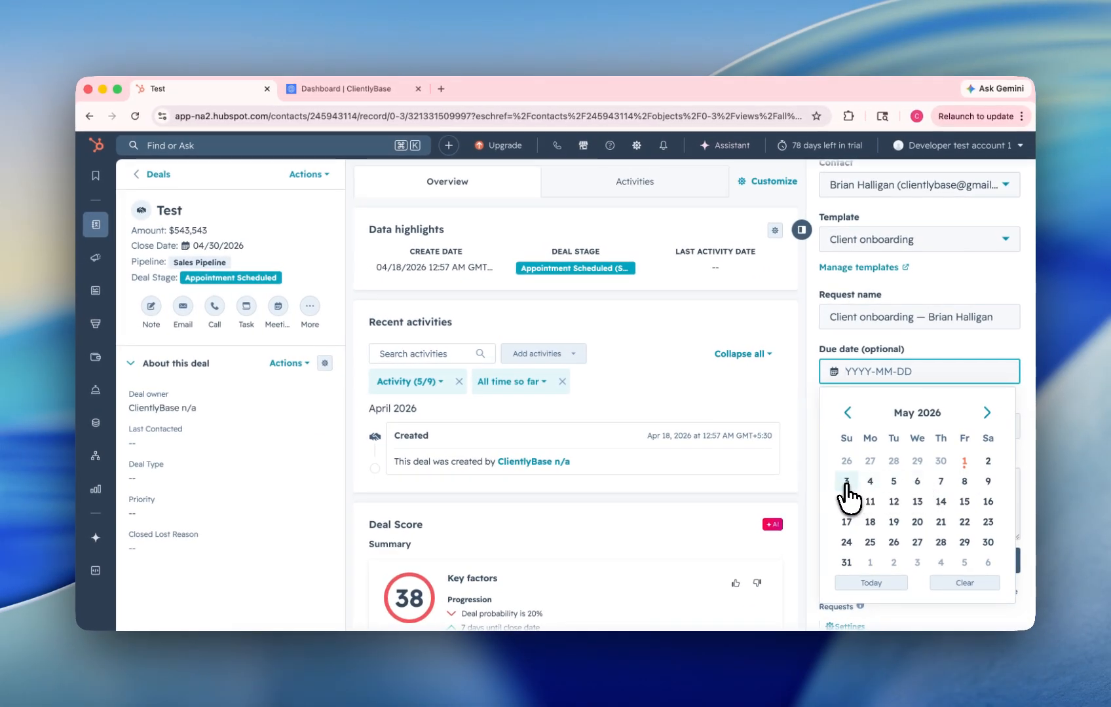
left_click(846, 482)
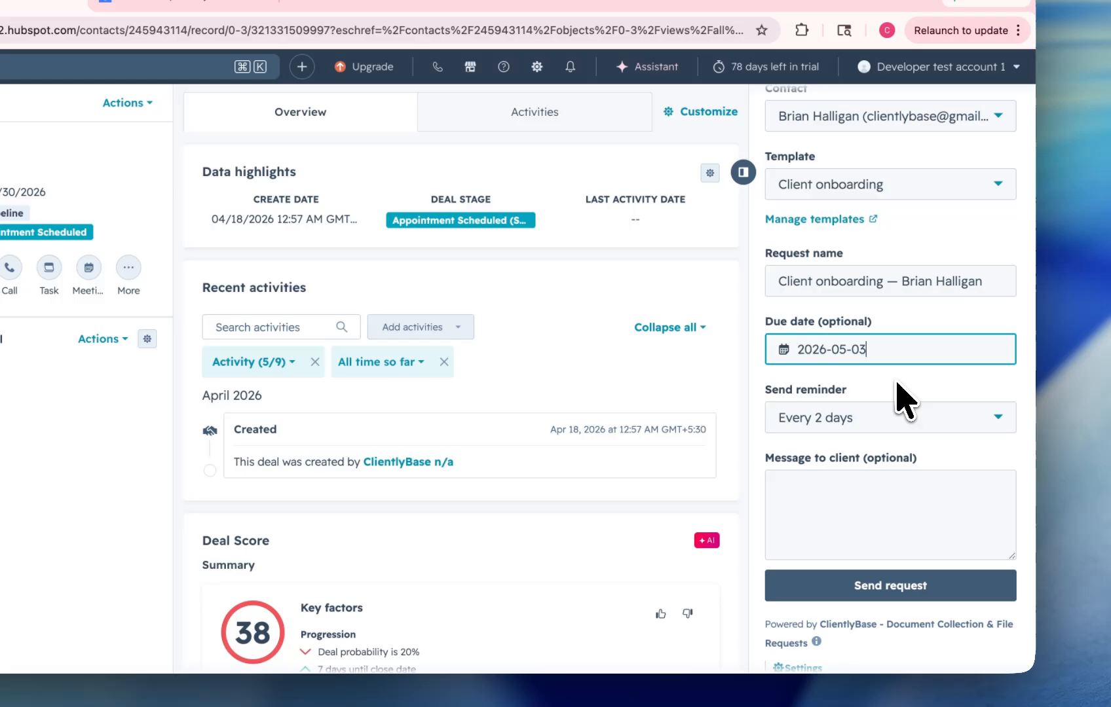
Review the request's reminder frequency options, keeping Every 2 days
scroll(903, 399, "down", 2)
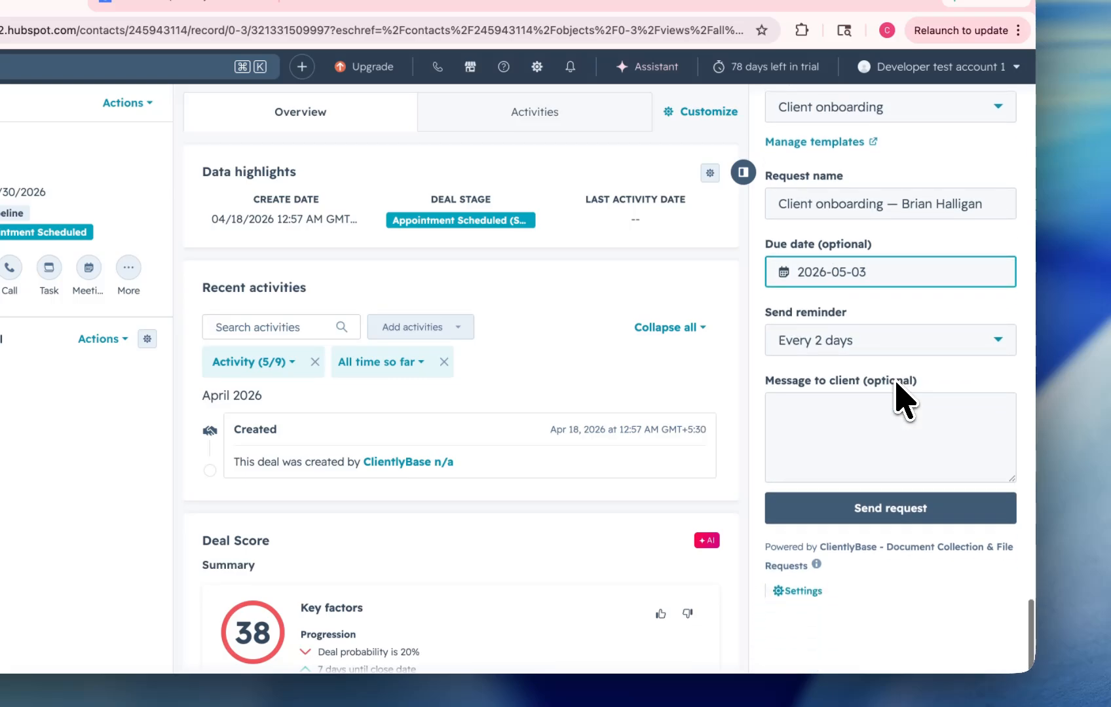
left_click(818, 357)
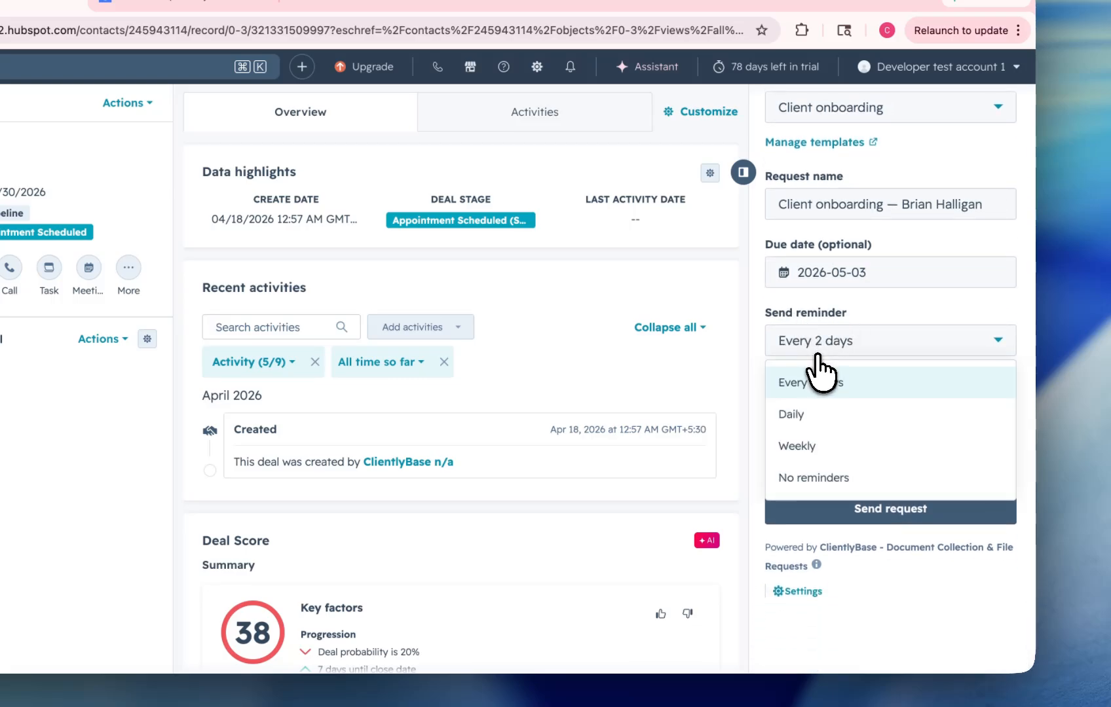
left_click(895, 310)
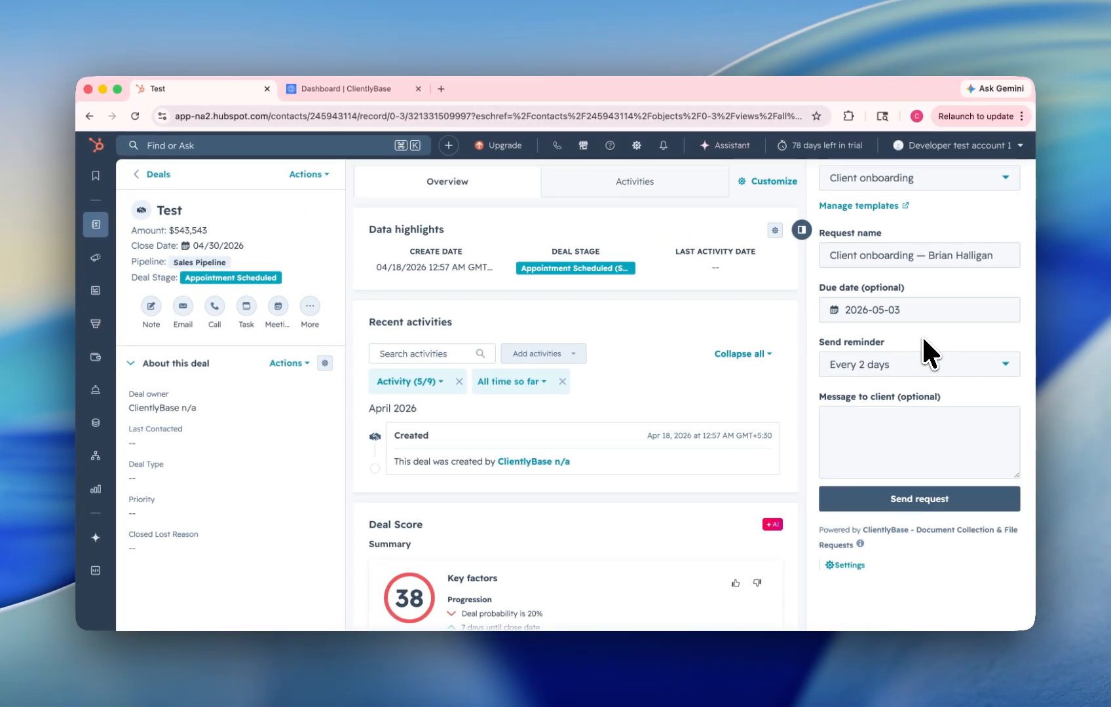
Copy the Deals card's sentence beginning "No associated objects of this type exist" into the message to the client and send the request
left_click(889, 422)
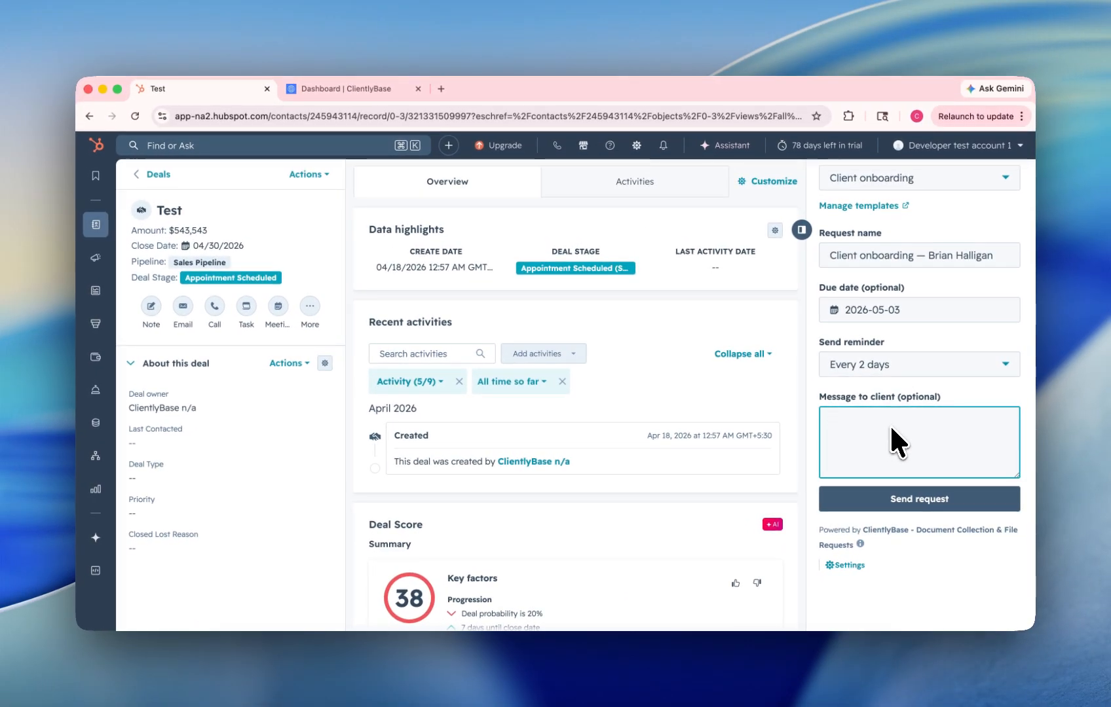
scroll(597, 456, "down", 10)
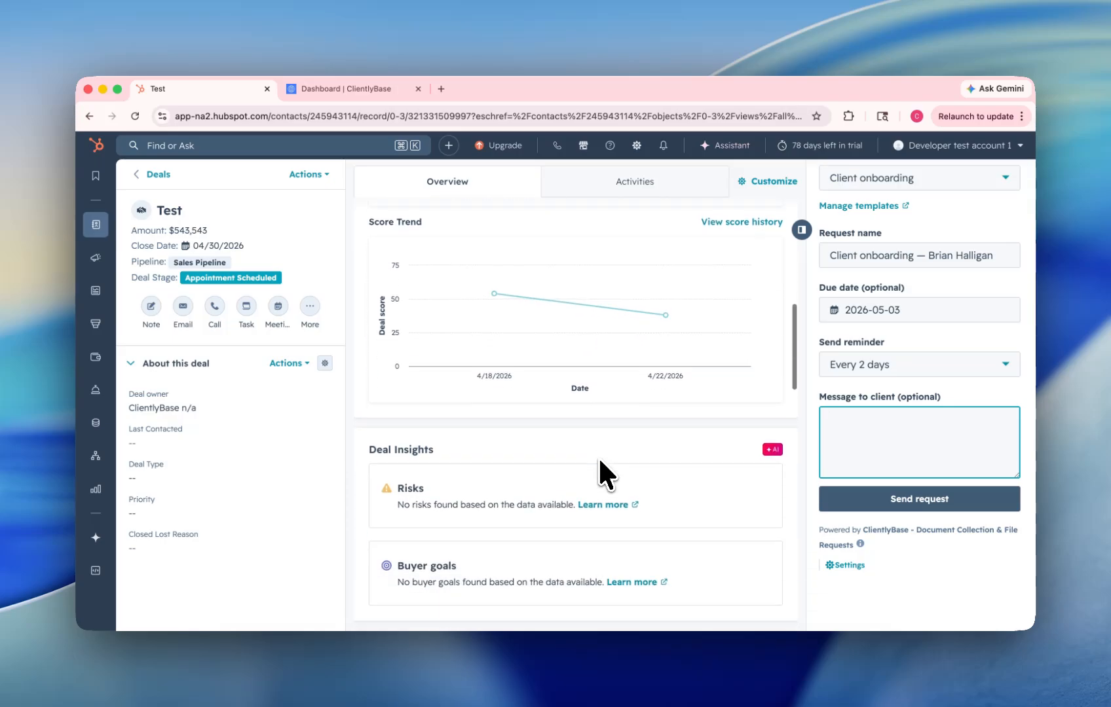
scroll(598, 456, "down", 15)
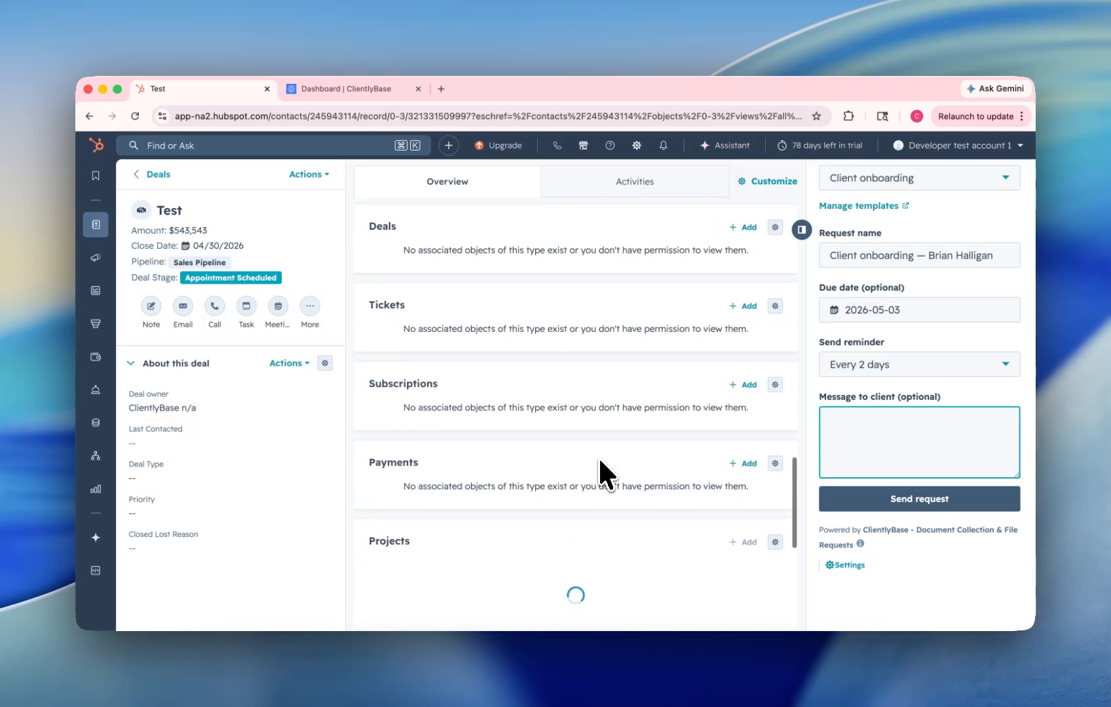
scroll(598, 456, "down", 5)
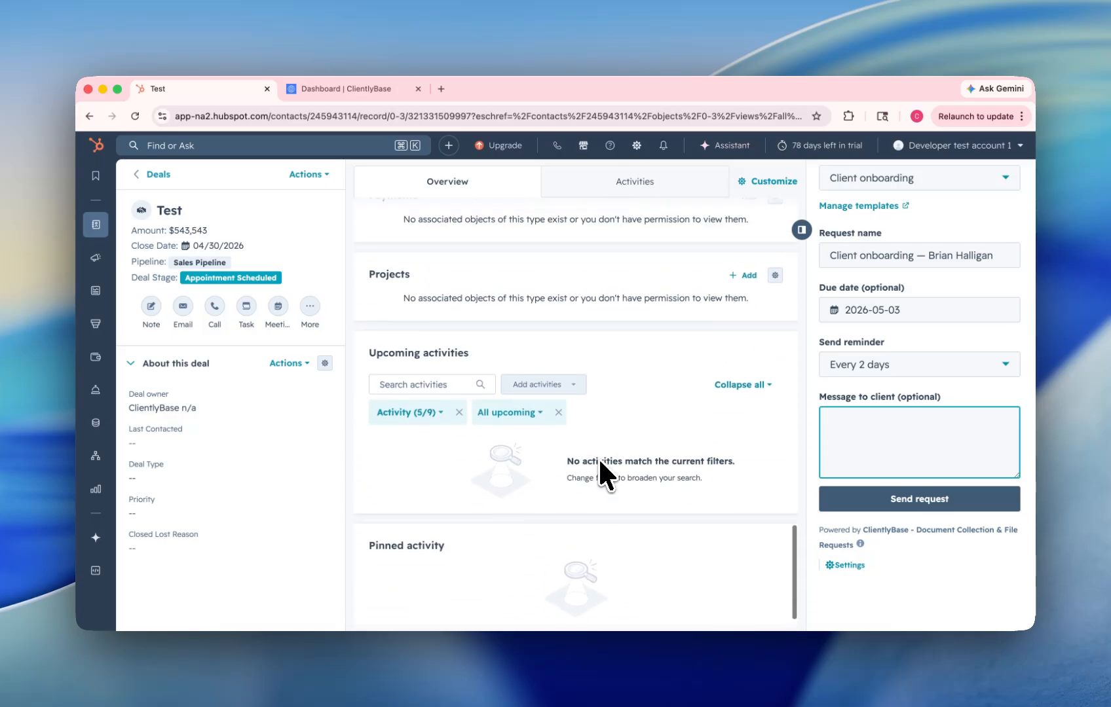
scroll(598, 452, "up", 10)
scroll(598, 451, "down", 8)
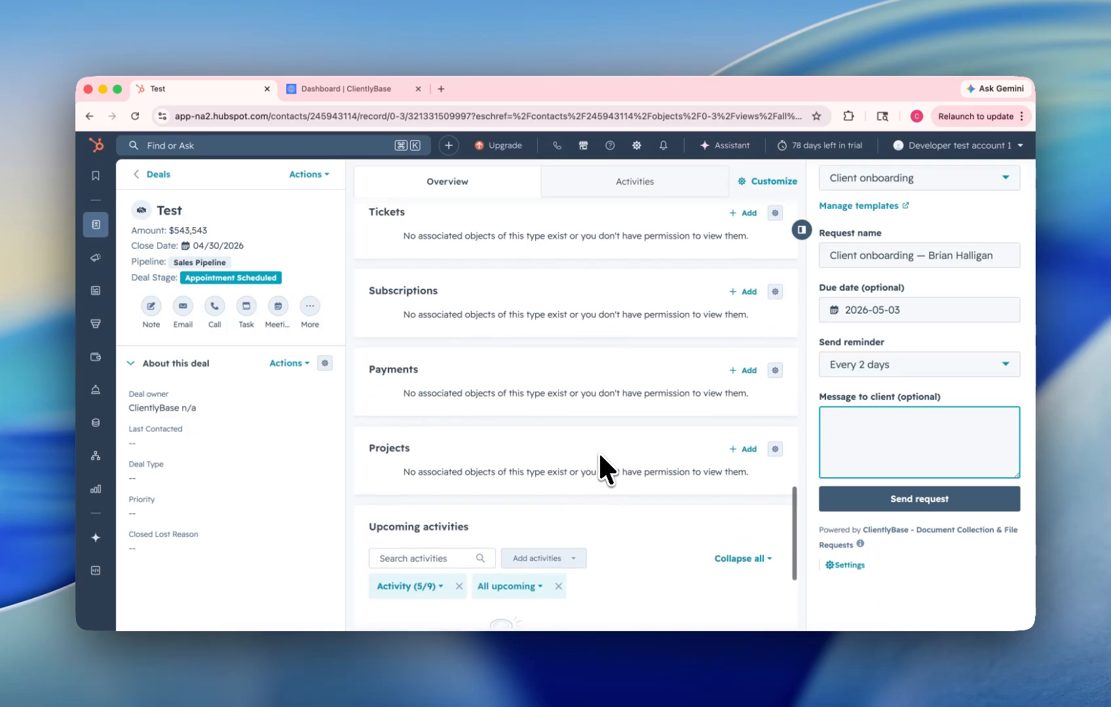
scroll(598, 451, "up", 3)
scroll(387, 307, "down", 2)
left_click_drag(406, 283, 719, 280)
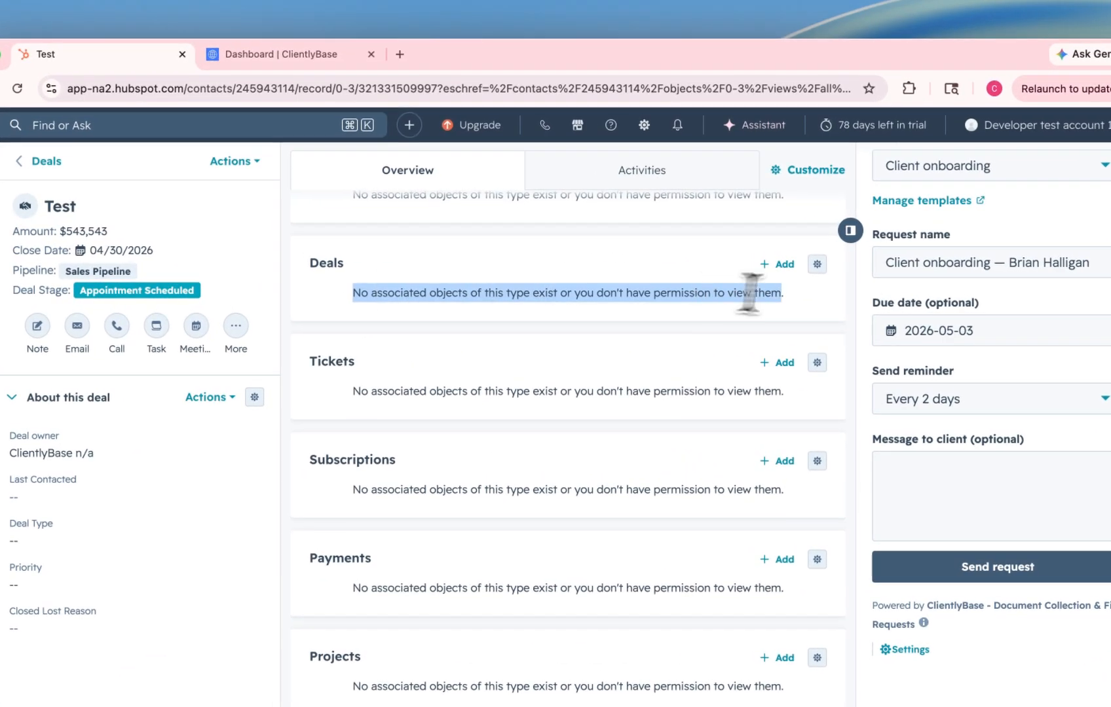
key("ctrl+c")
left_click(945, 499)
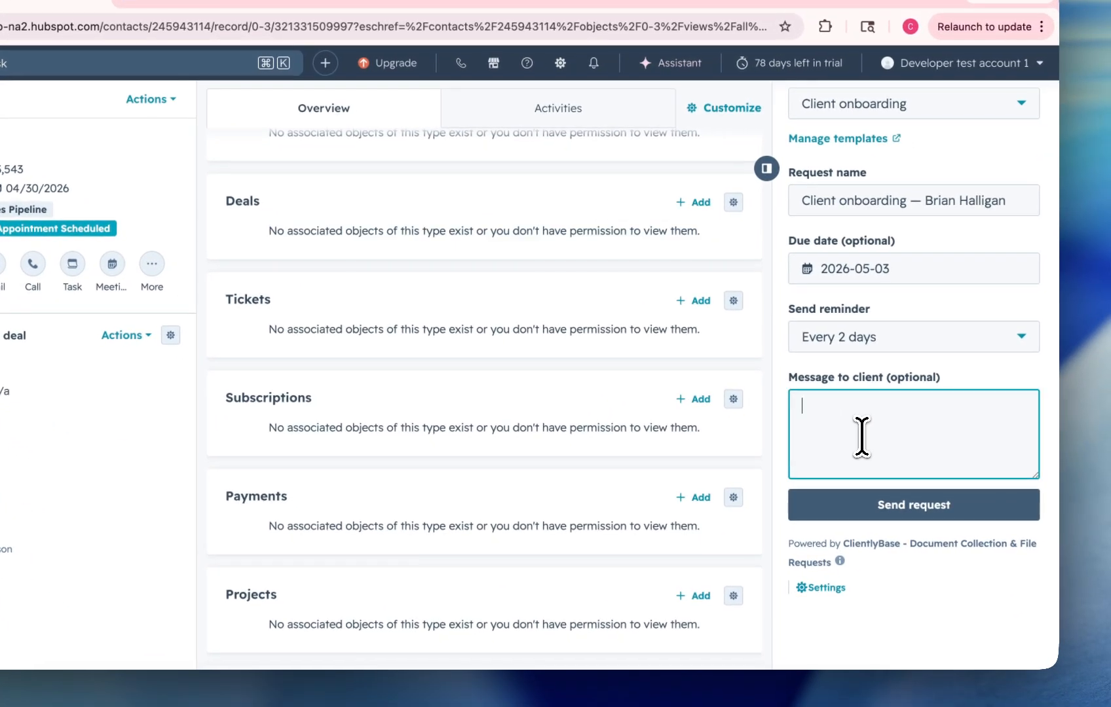
key("ctrl+v")
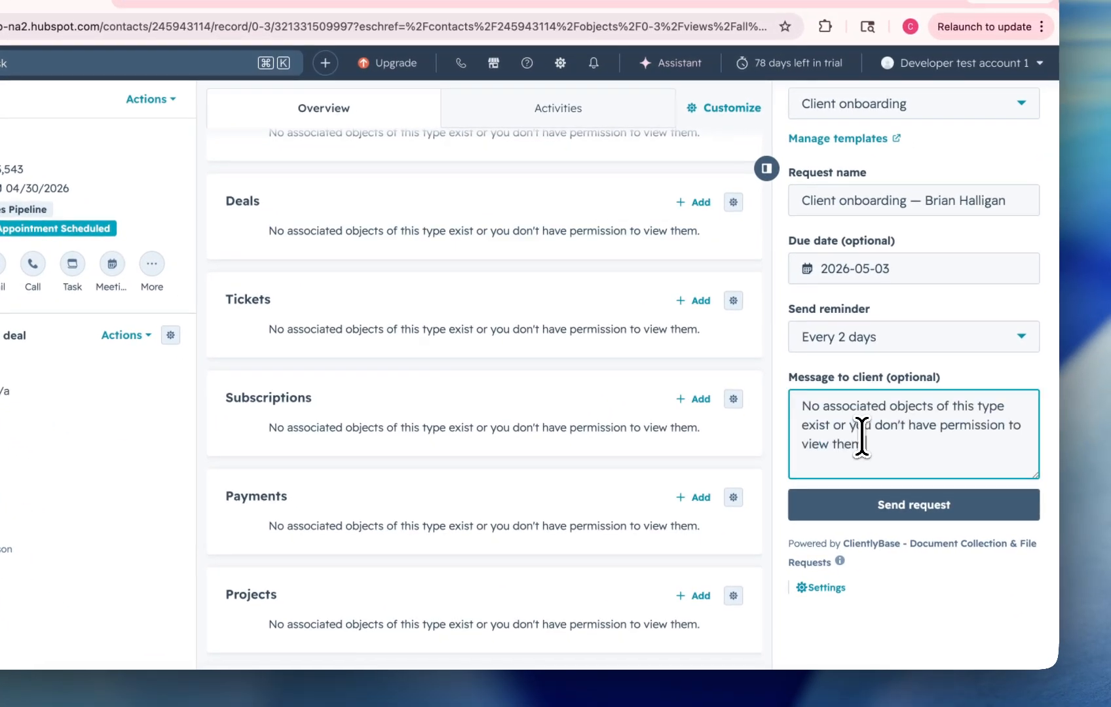
left_click(875, 507)
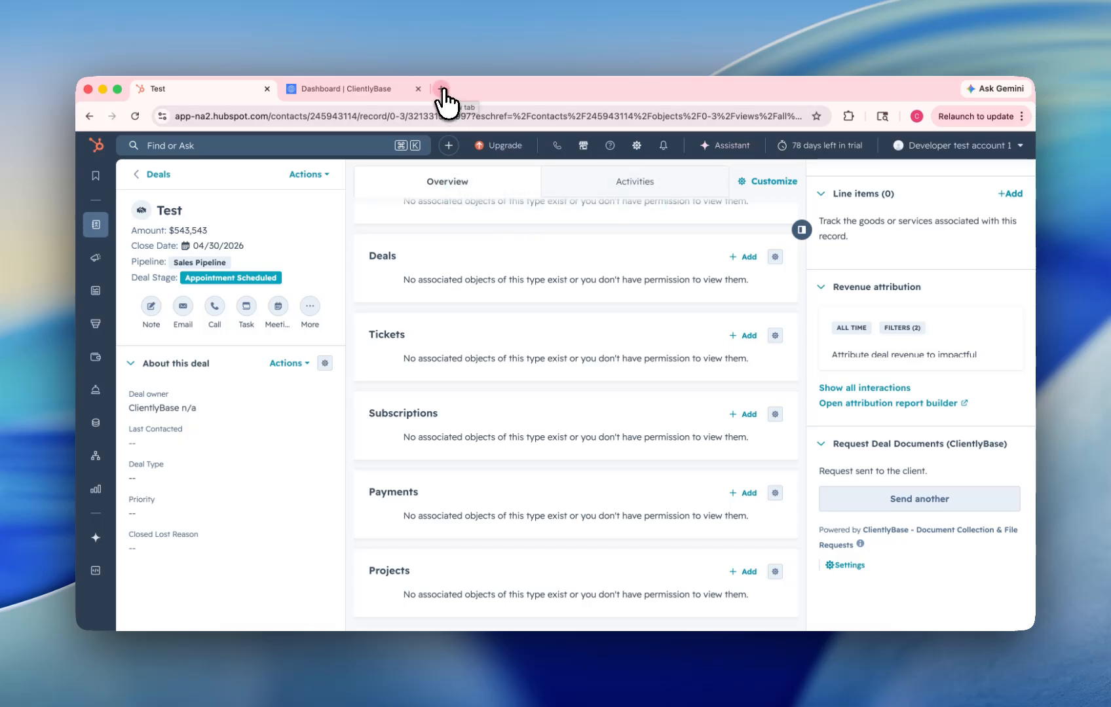
Open the new Client onboarding request e-mail in Gmail and follow it to the client portal, closing the duplicate portal tab
scroll(895, 432, "up", 9)
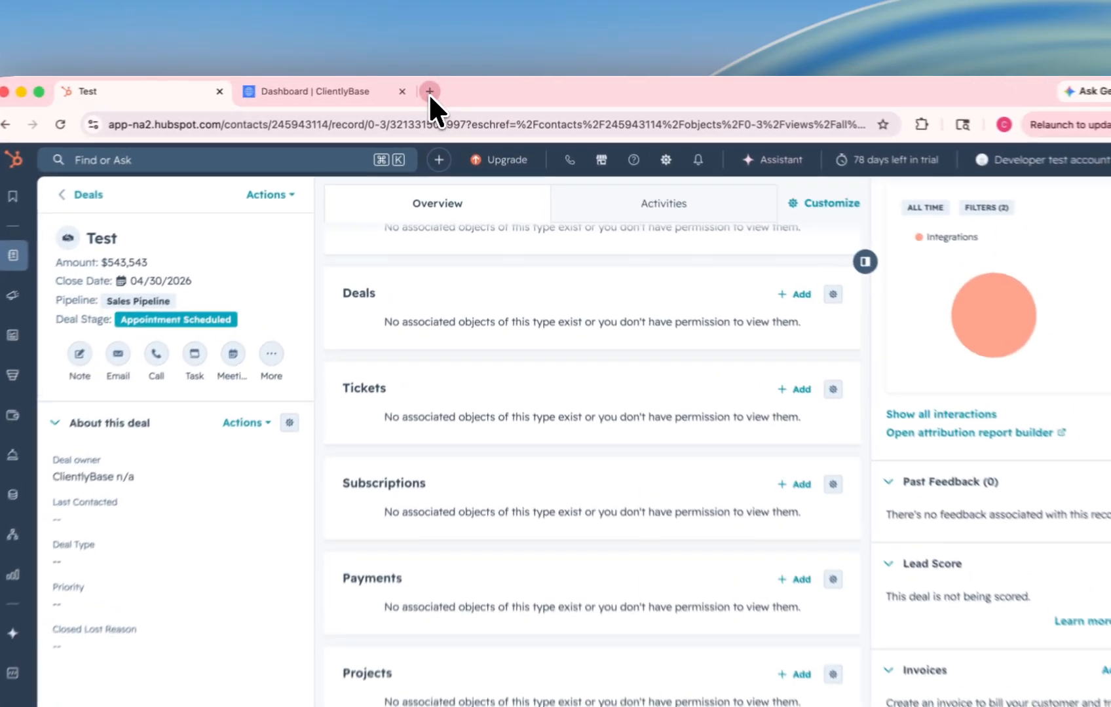
left_click(440, 89)
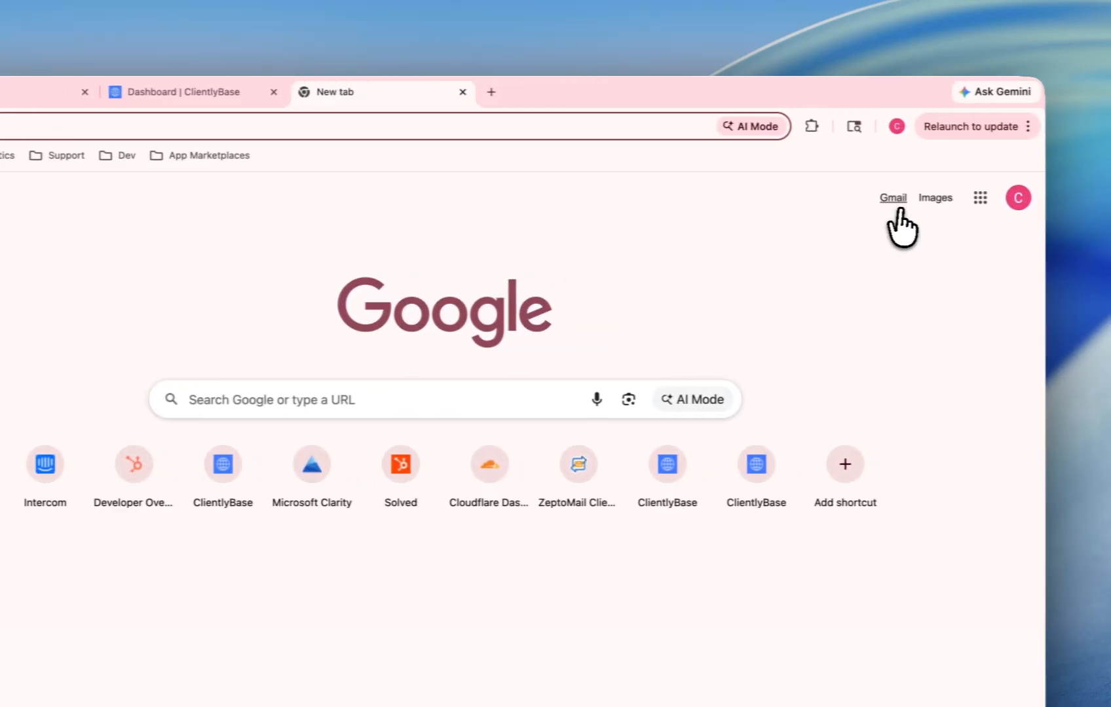
left_click(1018, 197)
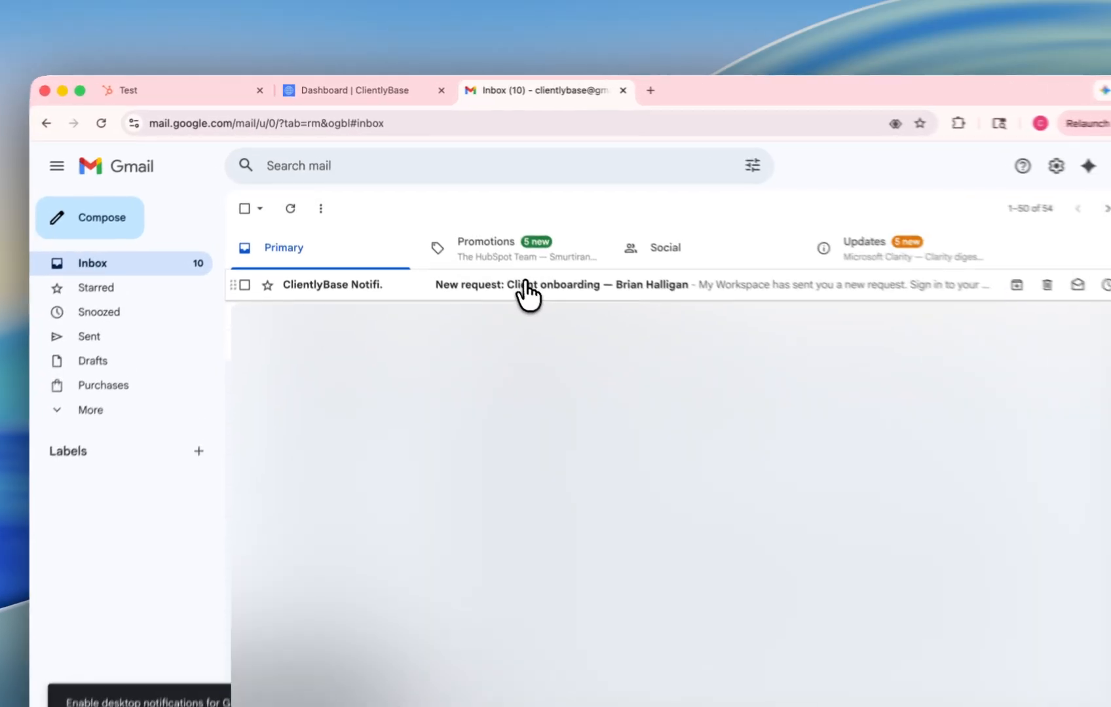
left_click(526, 289)
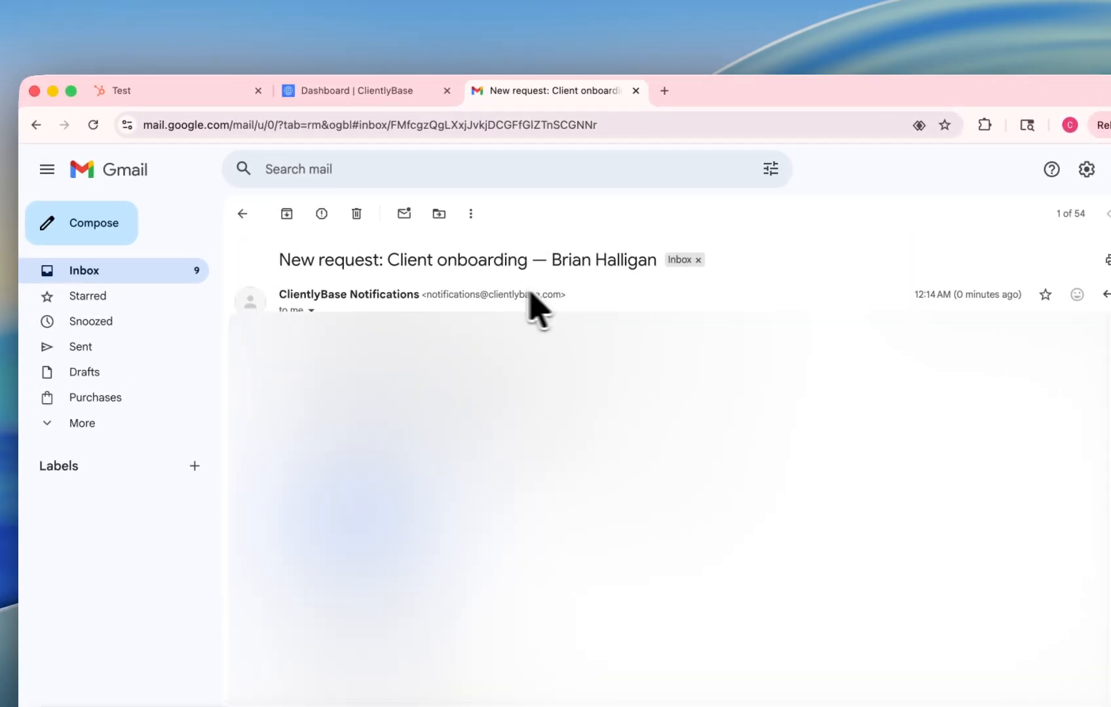
scroll(393, 386, "down", 3)
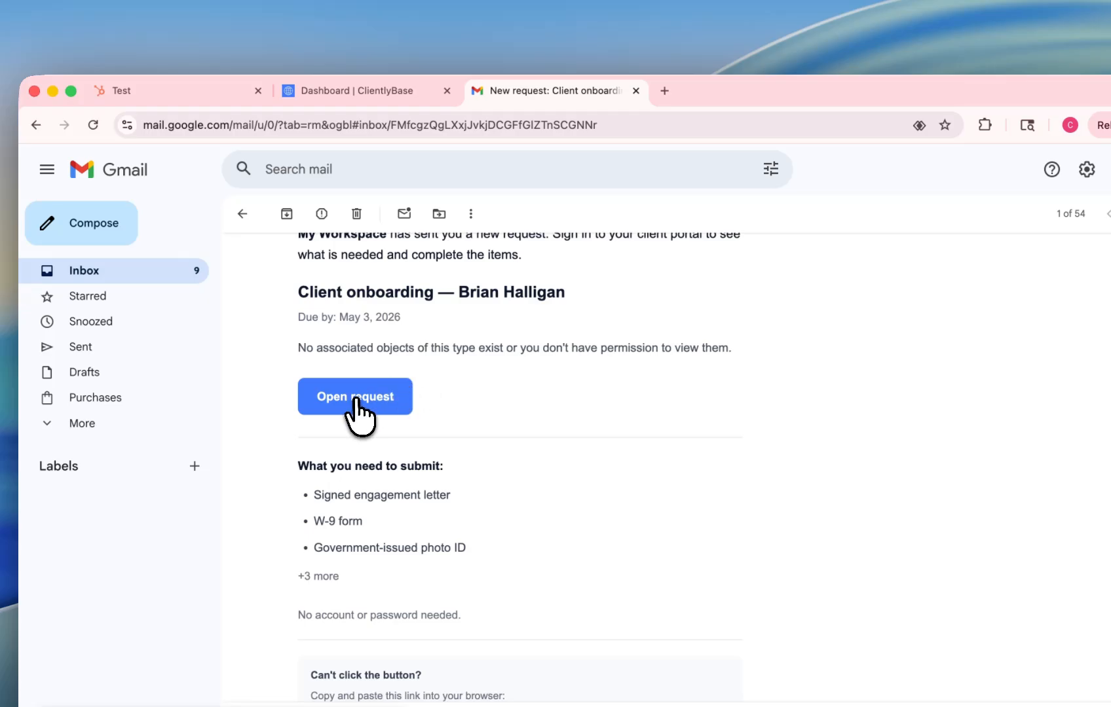
left_click(375, 401)
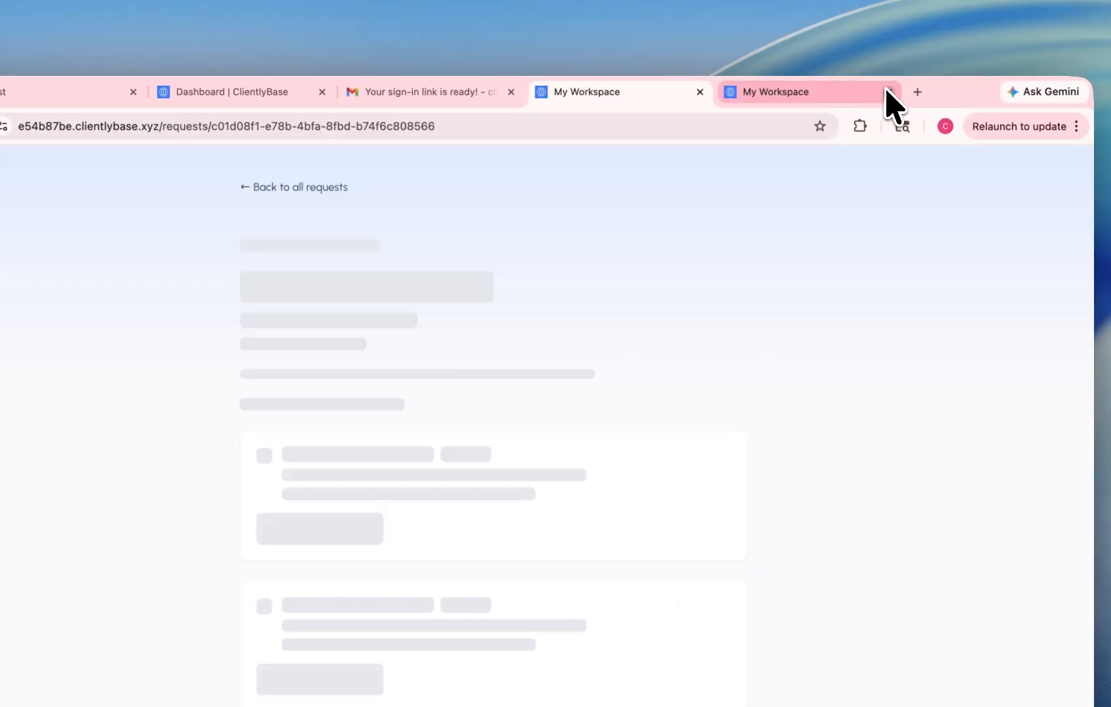
left_click(889, 91)
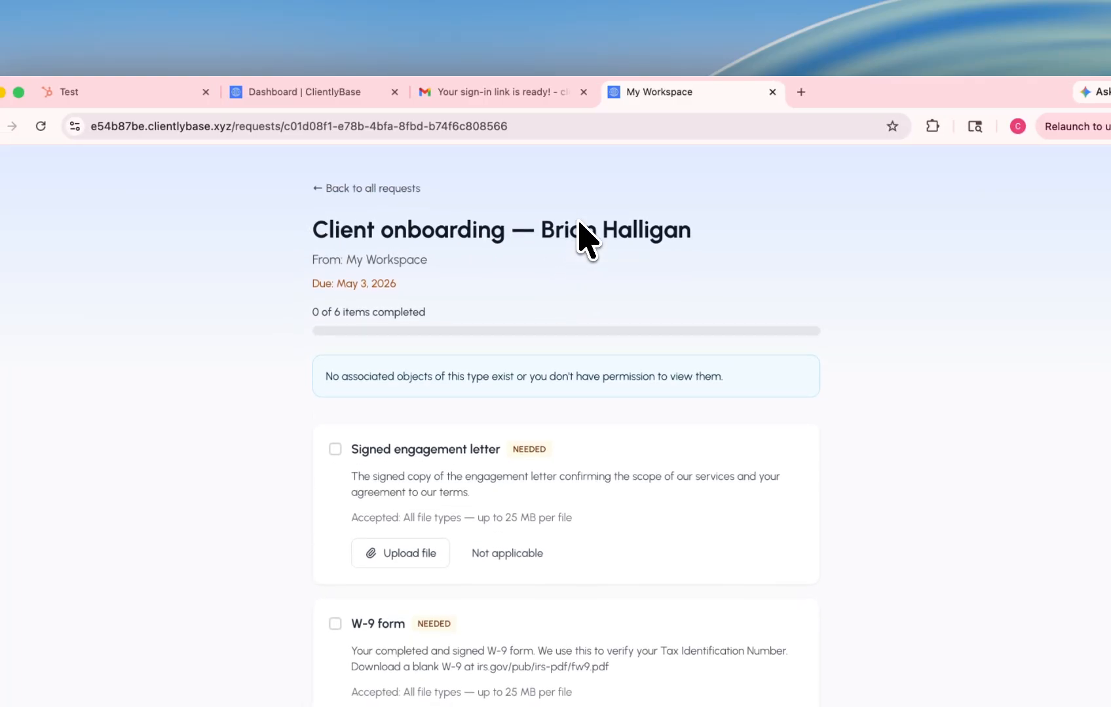
Examine the client portal request's title, due date, message and the full list of requested documents
left_click_drag(310, 228, 846, 248)
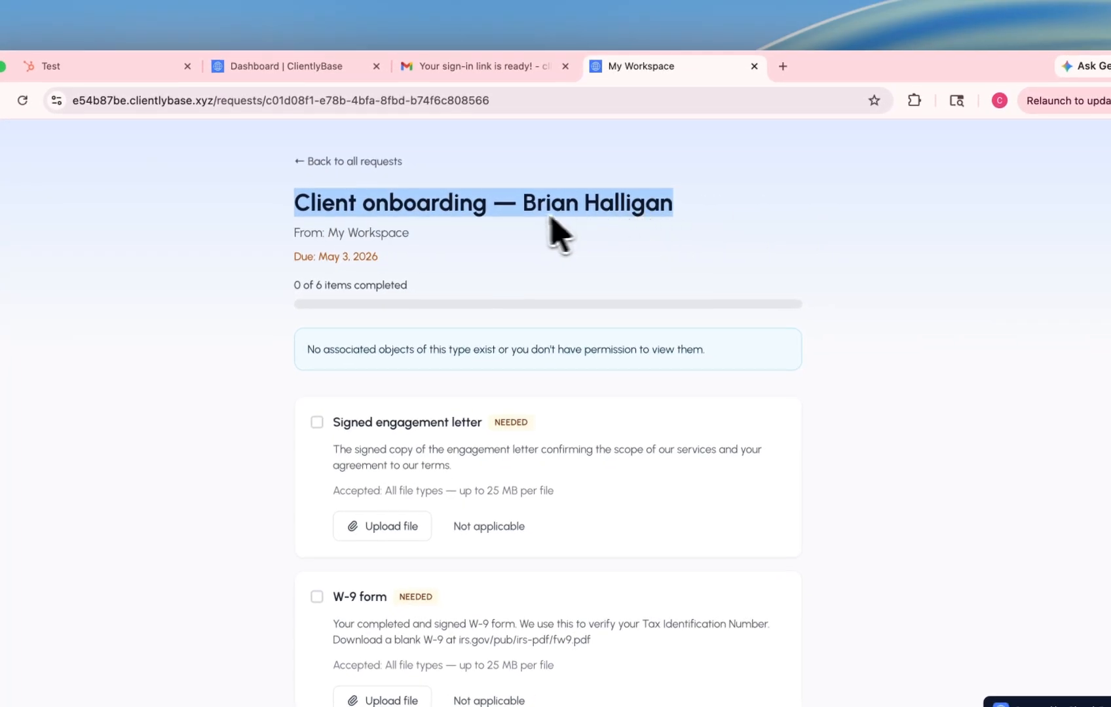
scroll(526, 235, "down", 9)
scroll(739, 389, "down", 2)
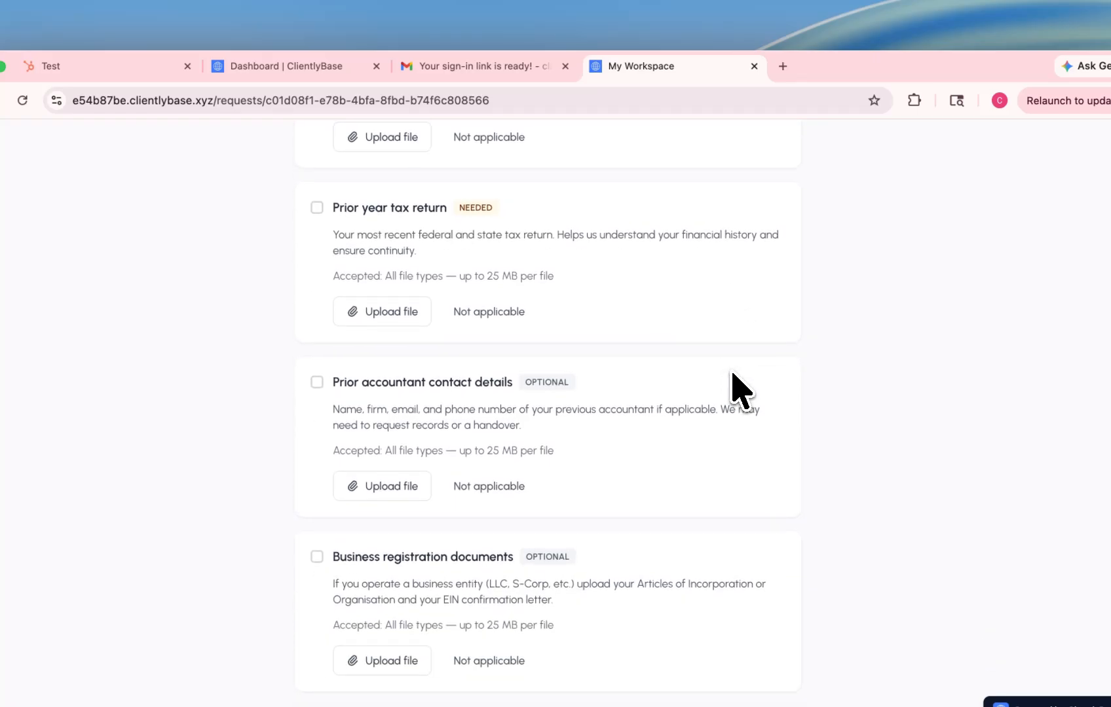
scroll(739, 389, "up", 11)
left_click(504, 240)
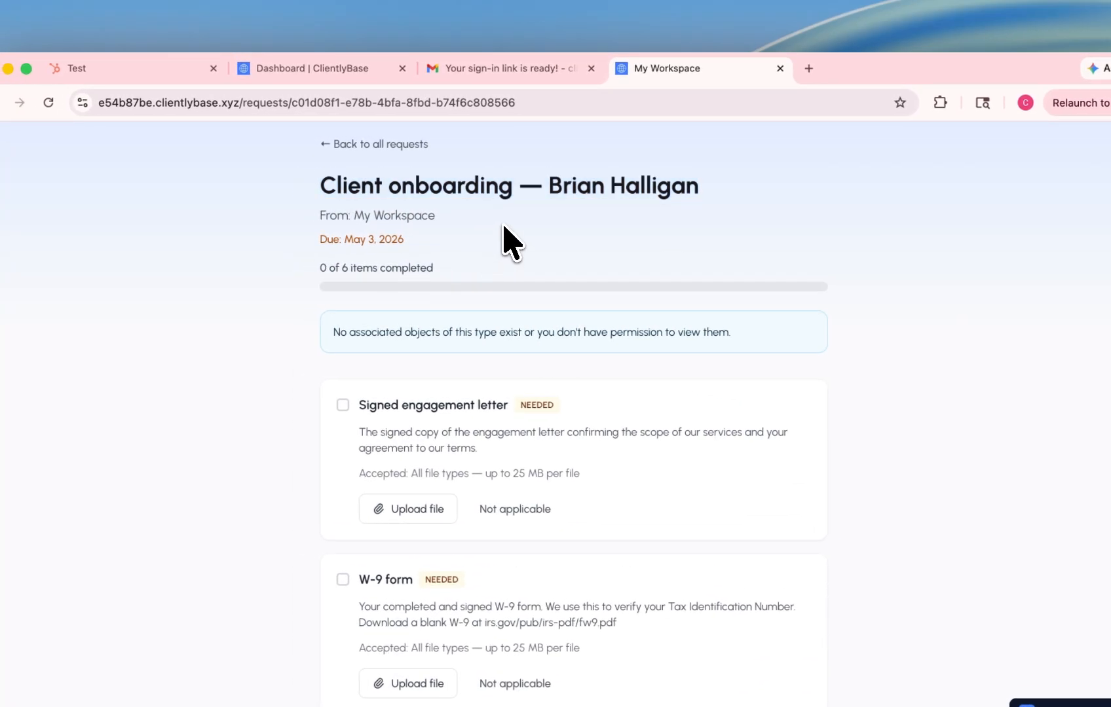
scroll(416, 308, "down", 3)
scroll(445, 295, "up", 3)
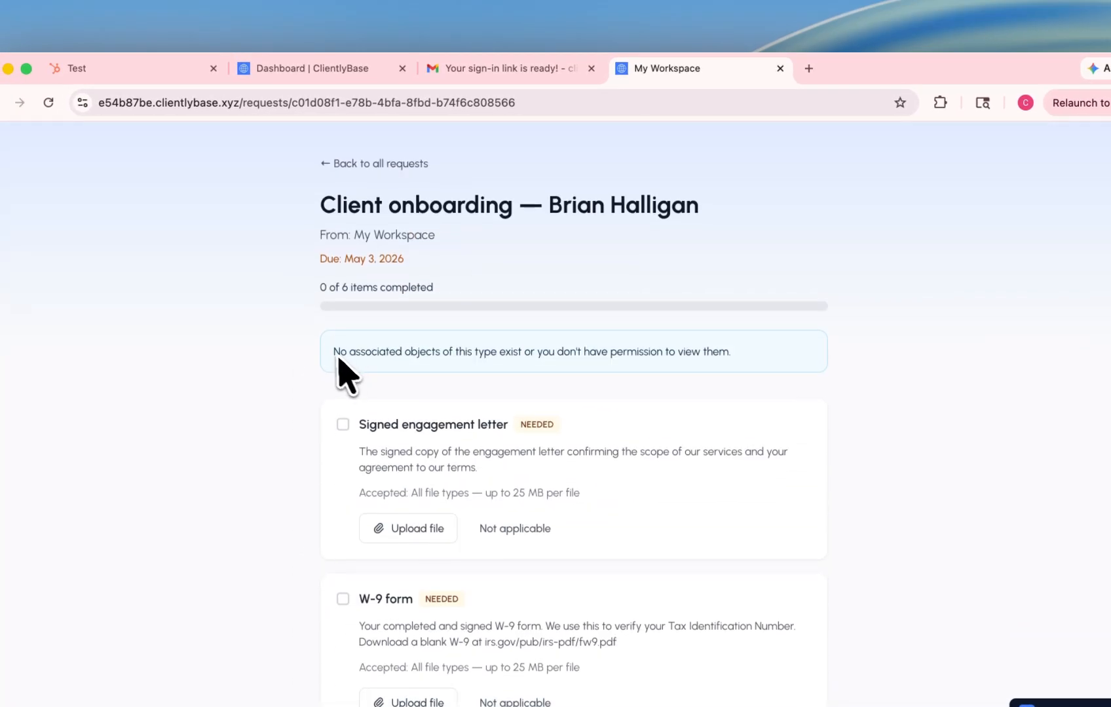
mouse_move(333, 353)
left_mouse_down()
mouse_move(758, 355)
mouse_move(317, 369)
left_mouse_up()
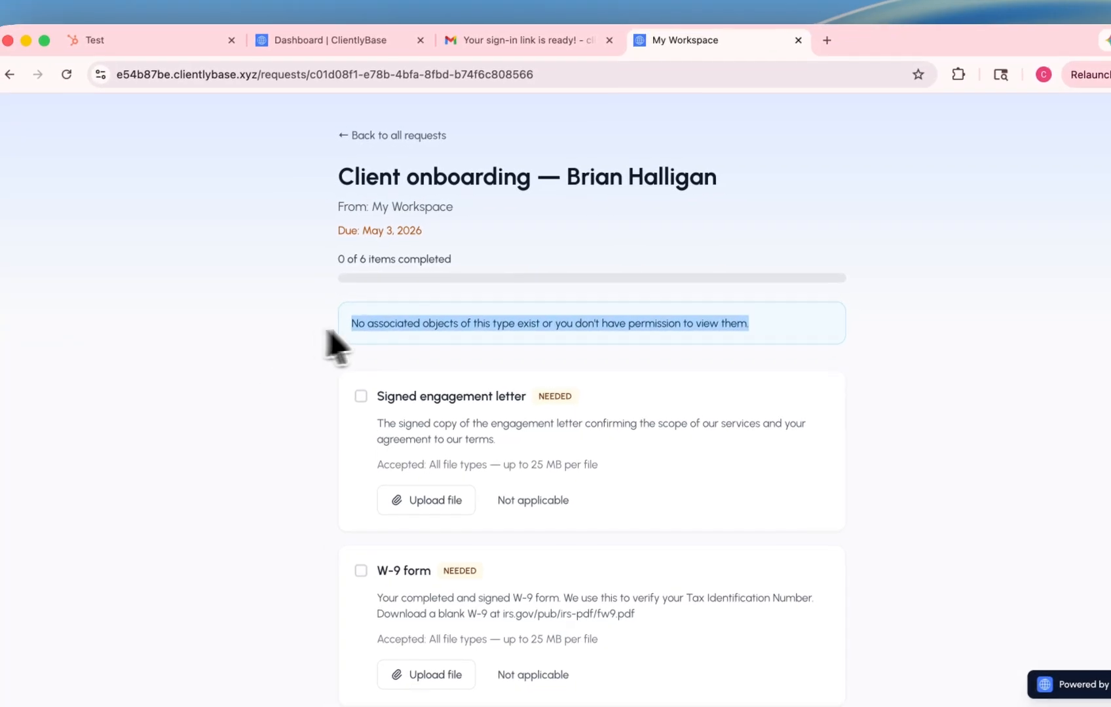
left_click(368, 357)
Upload "Screenshot 2026-04-23 at 10.24.16 PM.png" from the Desktop for the Signed engagement letter item
scroll(332, 341, "down", 3)
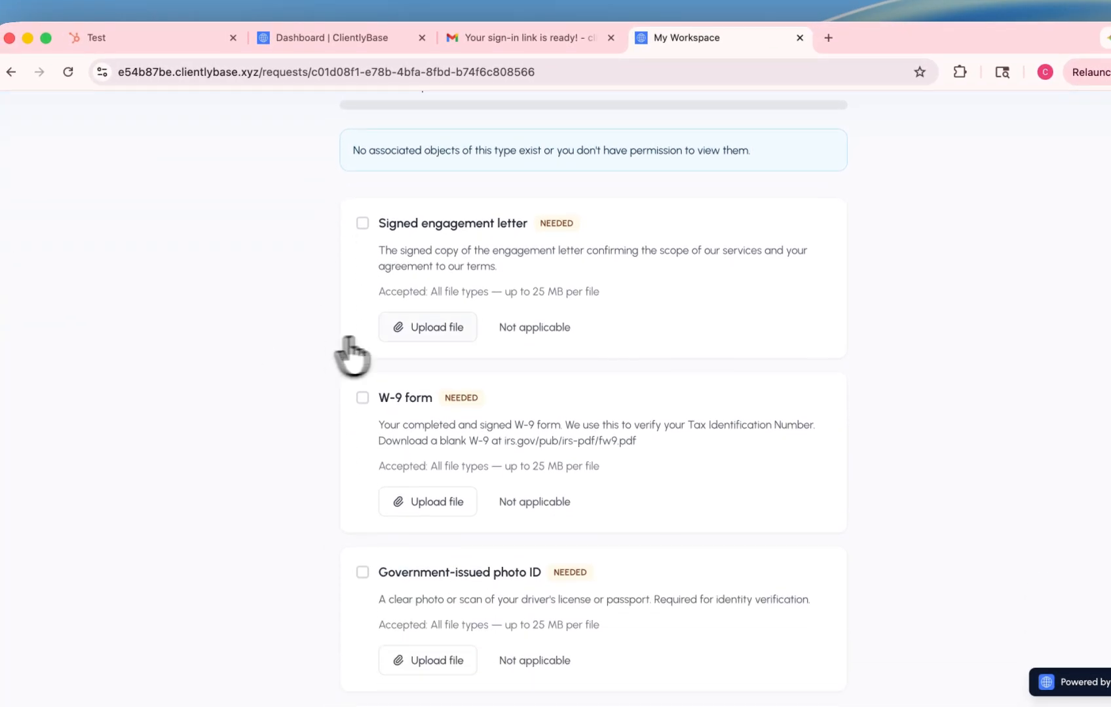
left_click(431, 329)
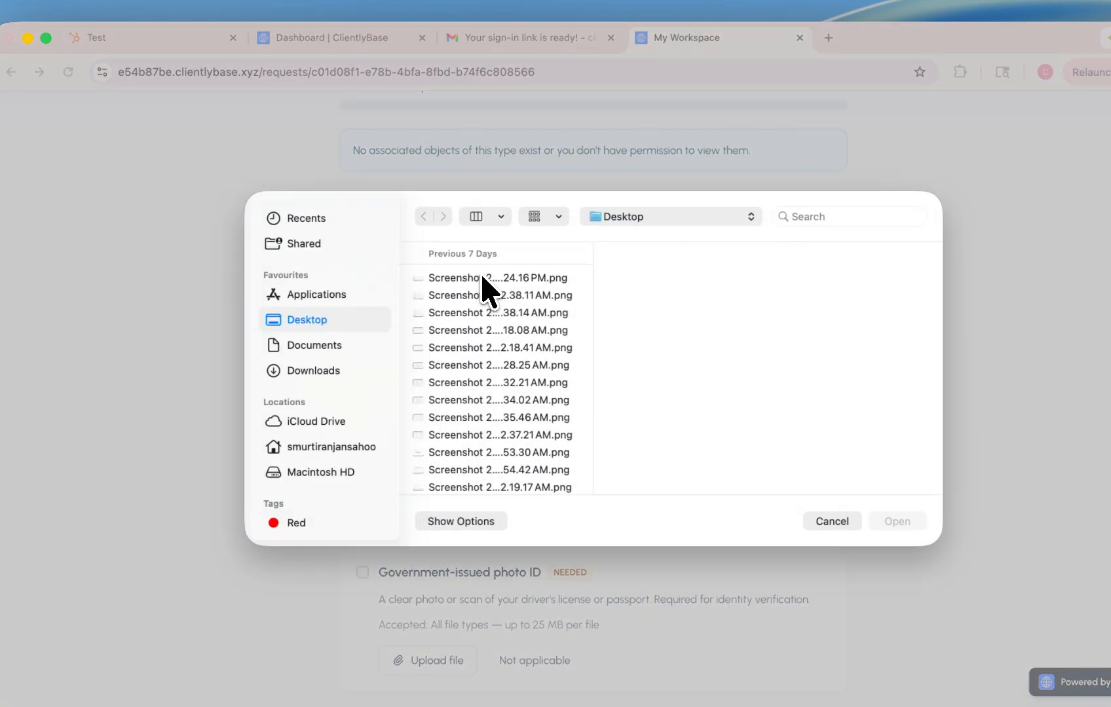
left_click(483, 277)
left_click(897, 522)
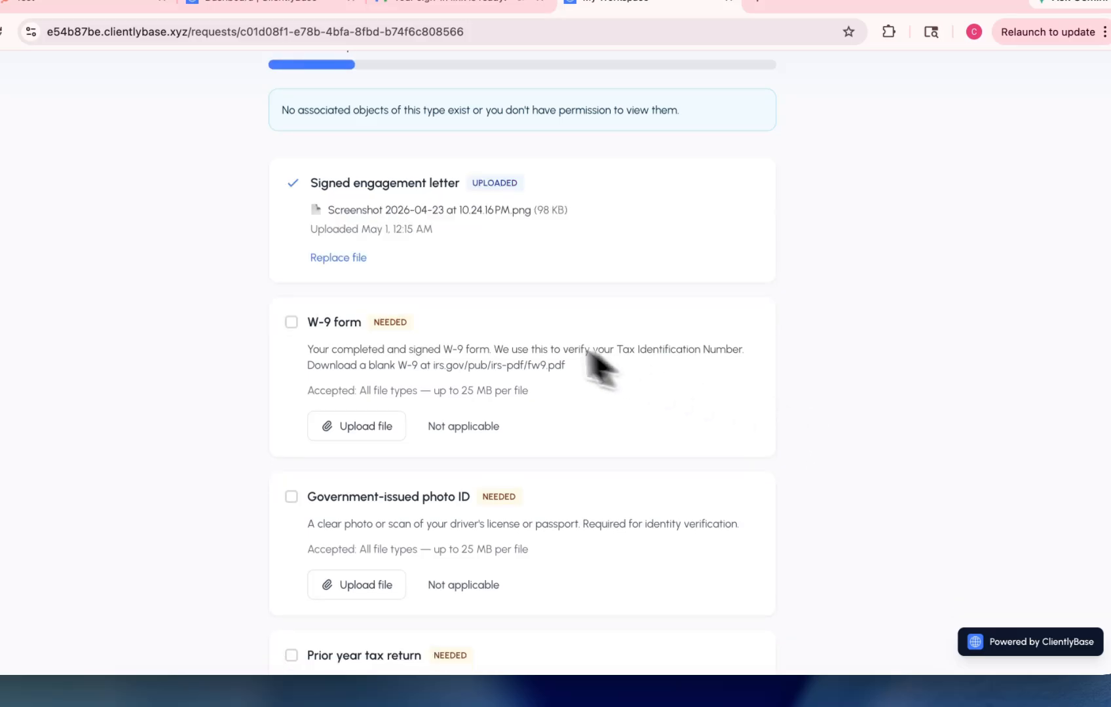
Upload "Screenshot 2026-04-24 at 12.38.11 AM.png" from the Desktop for the W-9 form item
left_click(367, 431)
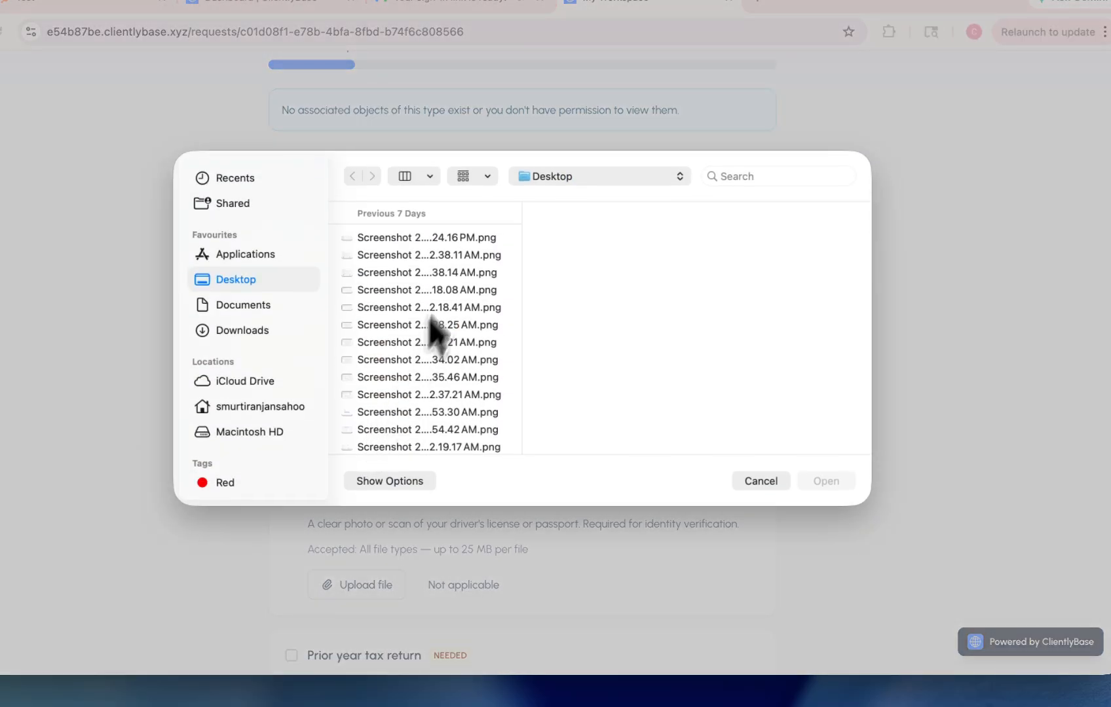
left_click(452, 256)
left_click(825, 480)
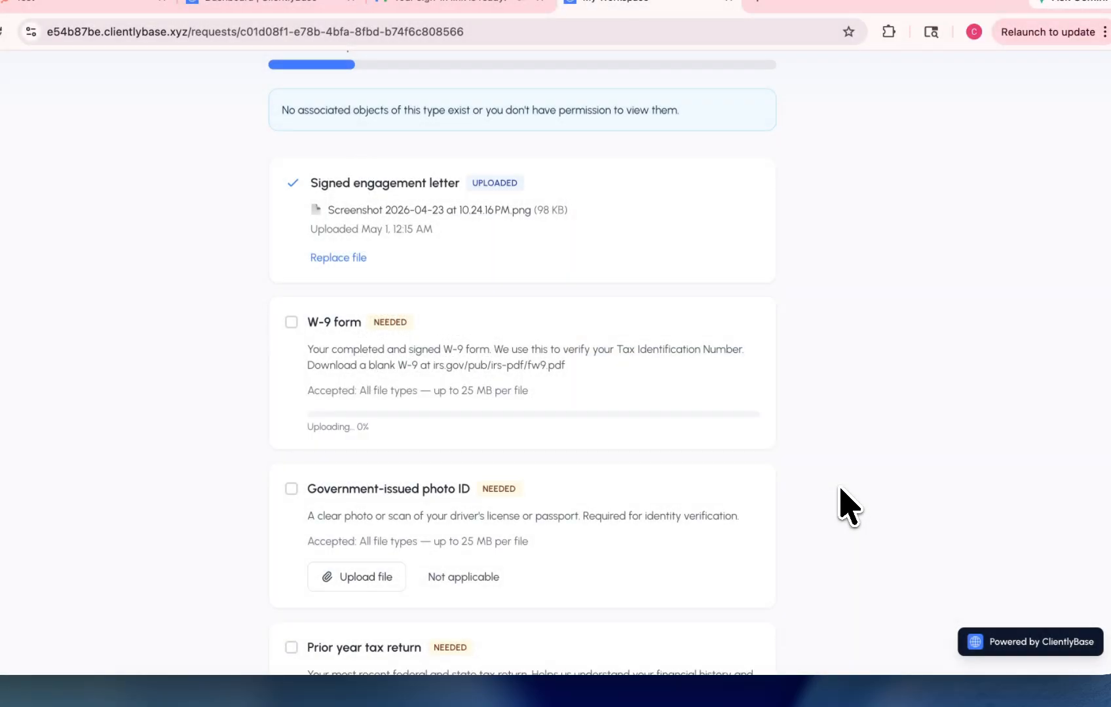
Upload "bb-feb-28-invoice.pdf" from the Downloads folder for the Government-issued photo ID item
scroll(586, 335, "down", 3)
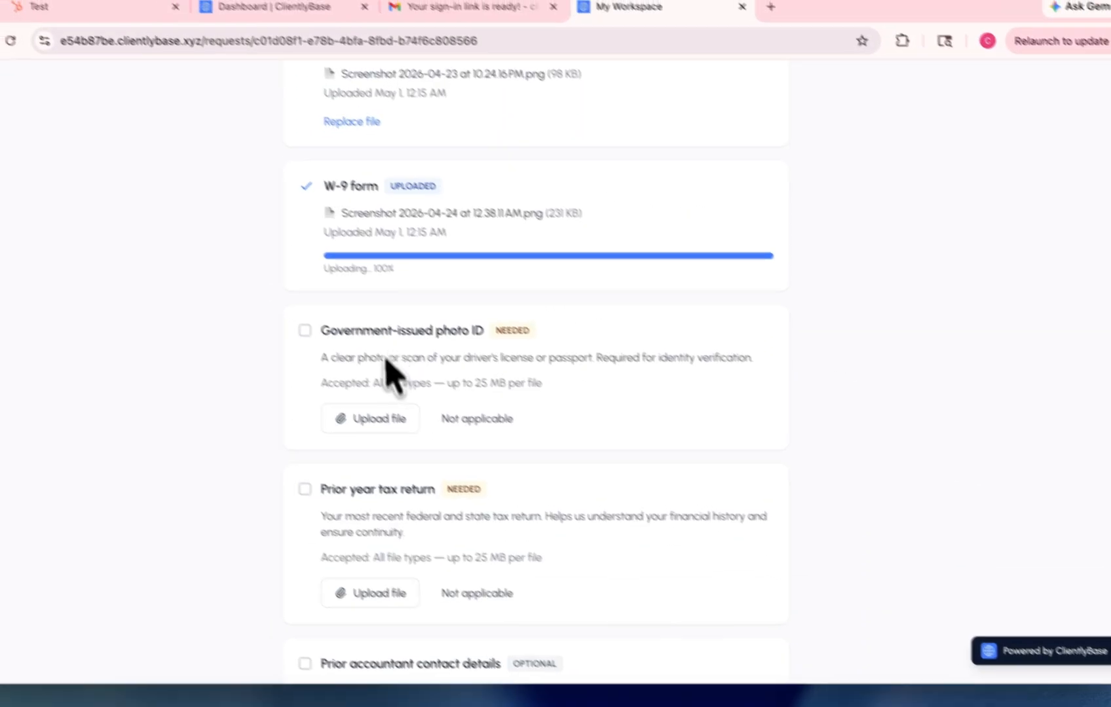
left_click(342, 431)
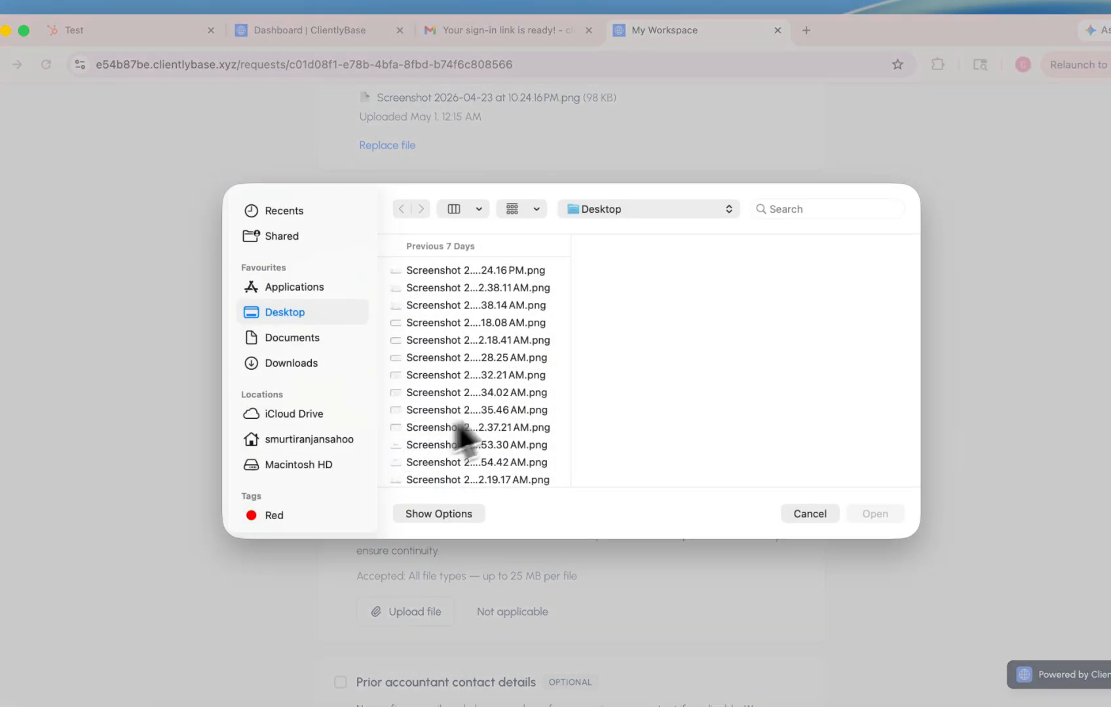
scroll(460, 429, "down", 5)
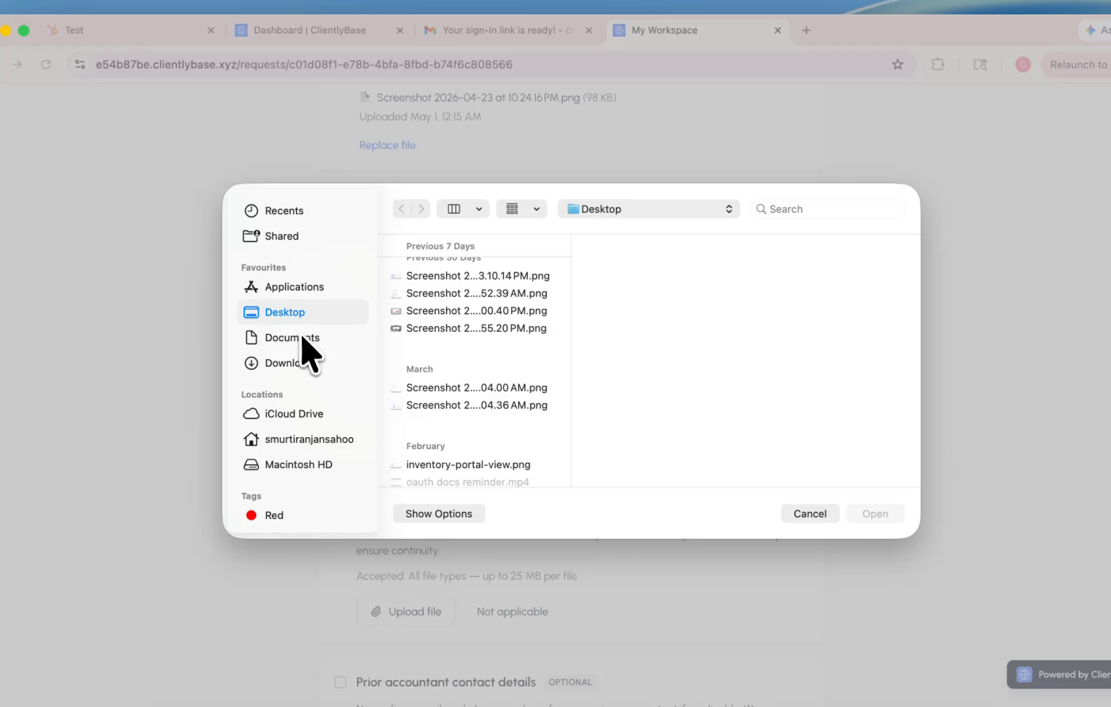
left_click(313, 364)
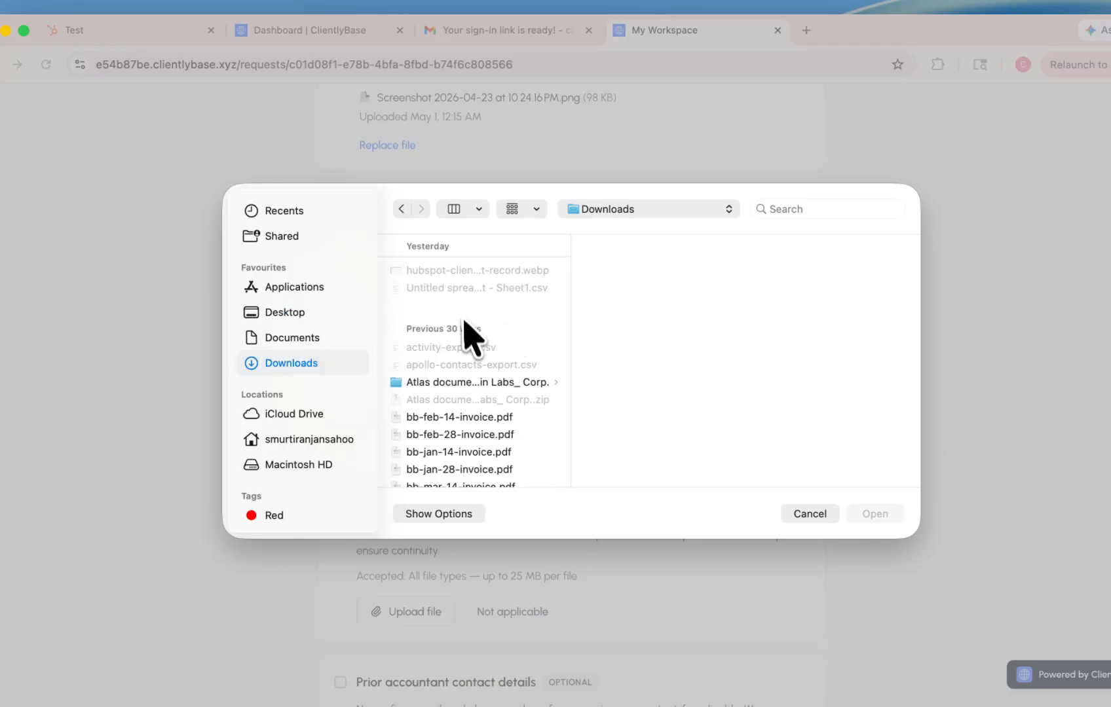
scroll(485, 392, "down", 3)
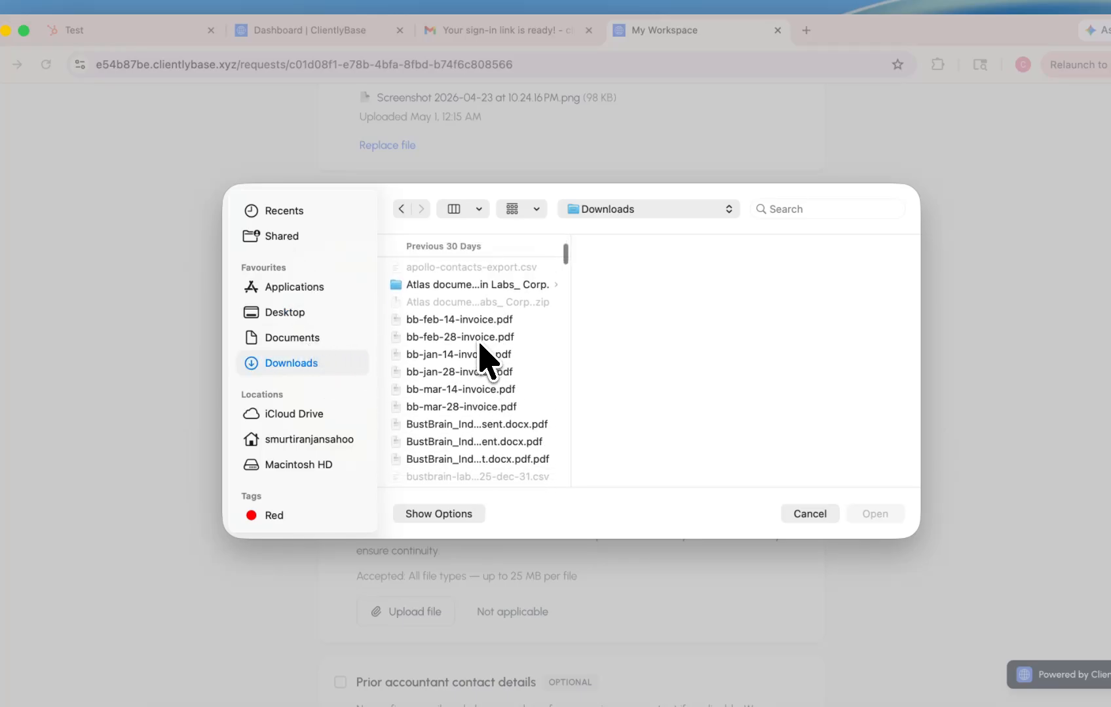
scroll(482, 356, "up", 1)
left_click(489, 352)
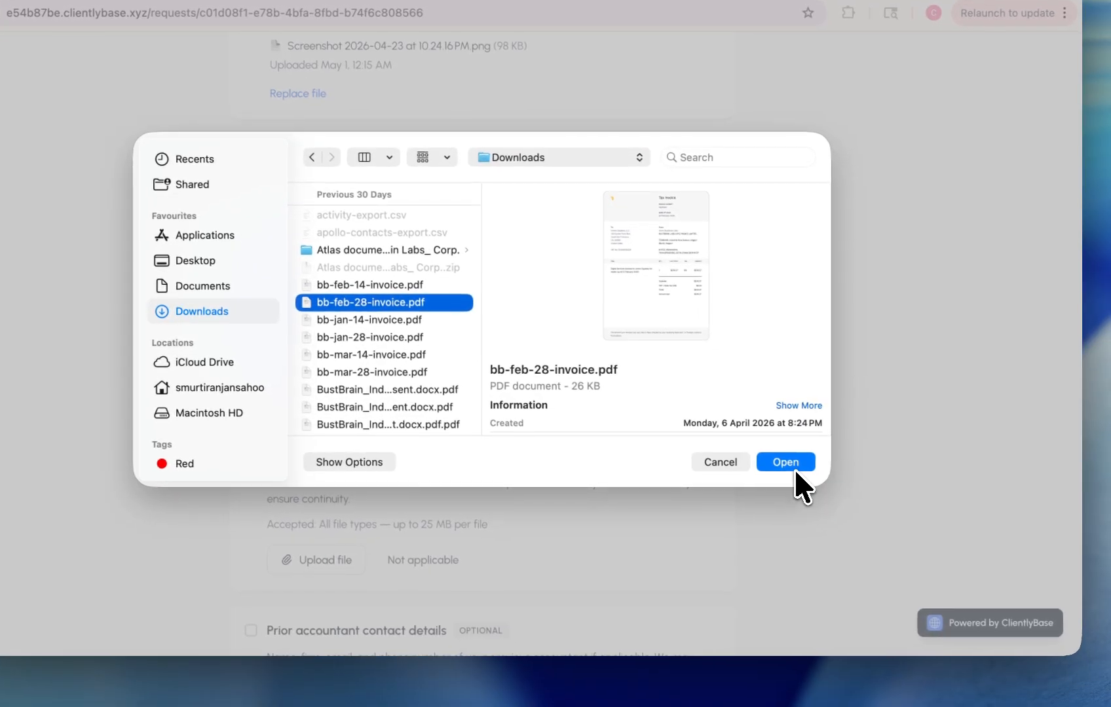
left_click(794, 469)
Mark the Prior accountant contact details, Business registration documents and Prior year tax return items as not applicable
scroll(520, 389, "down", 5)
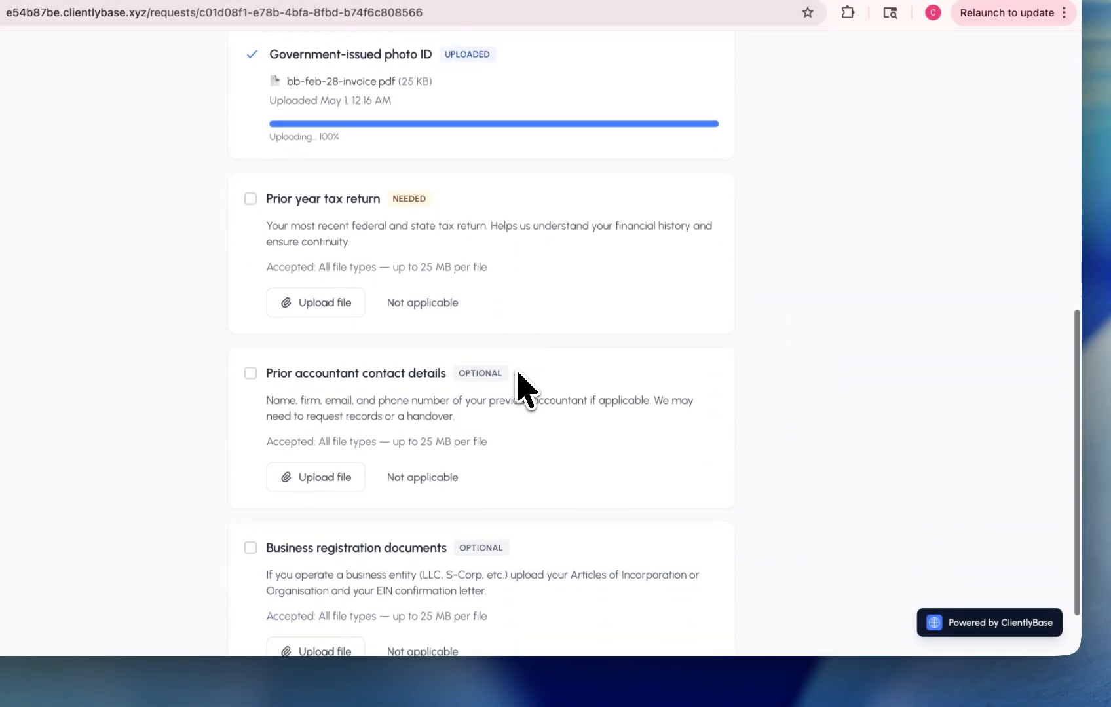
scroll(523, 387, "down", 2)
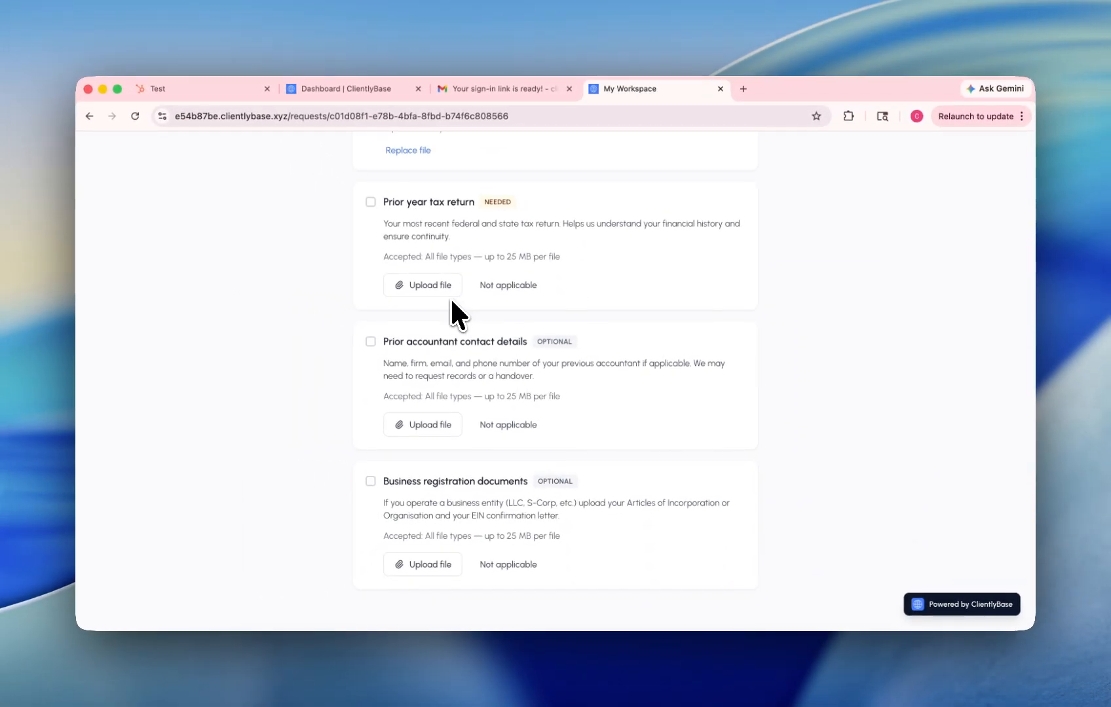
scroll(563, 486, "up", 1)
scroll(563, 486, "down", 1)
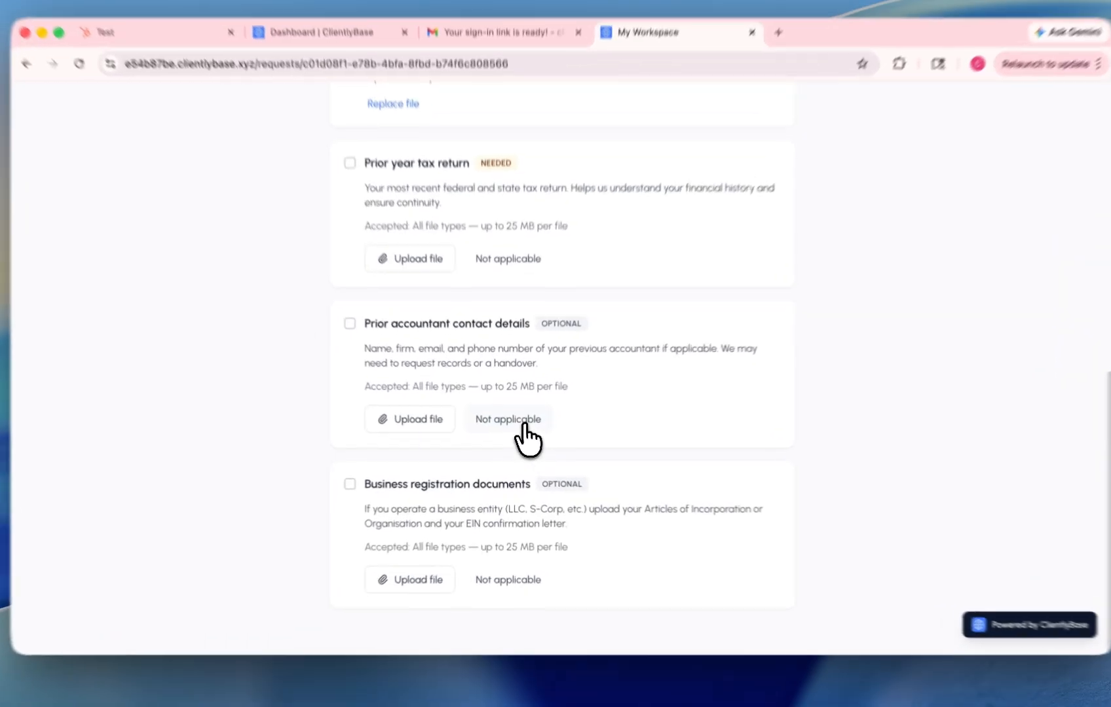
left_click(514, 423)
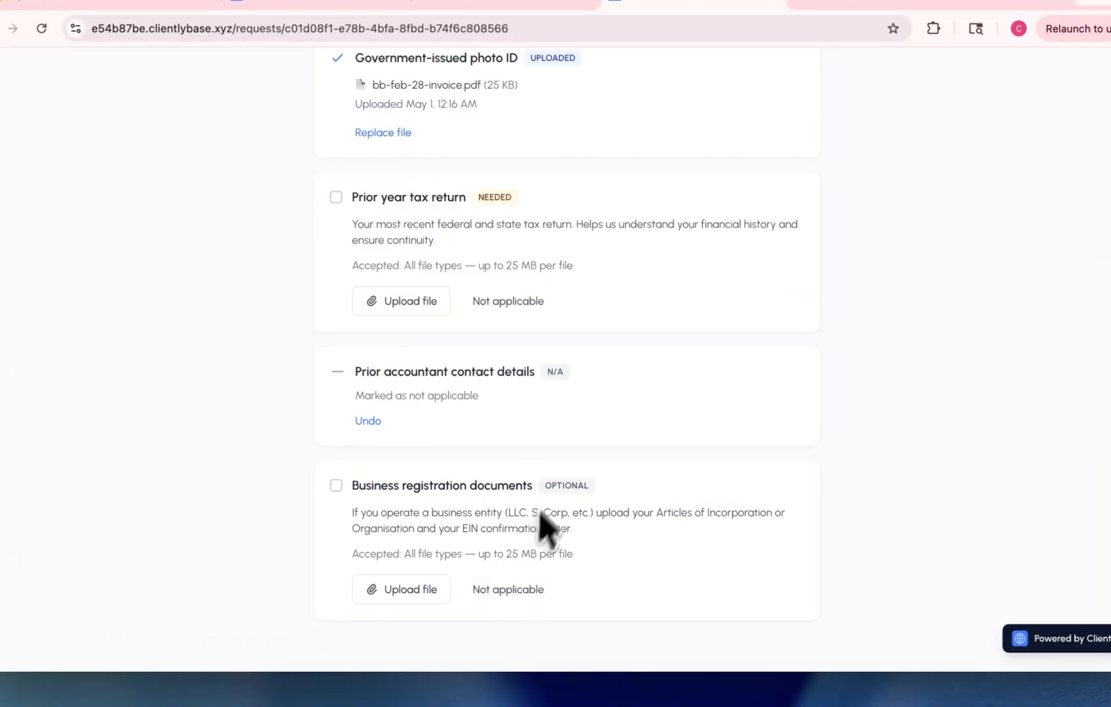
left_click(507, 589)
left_click(511, 402)
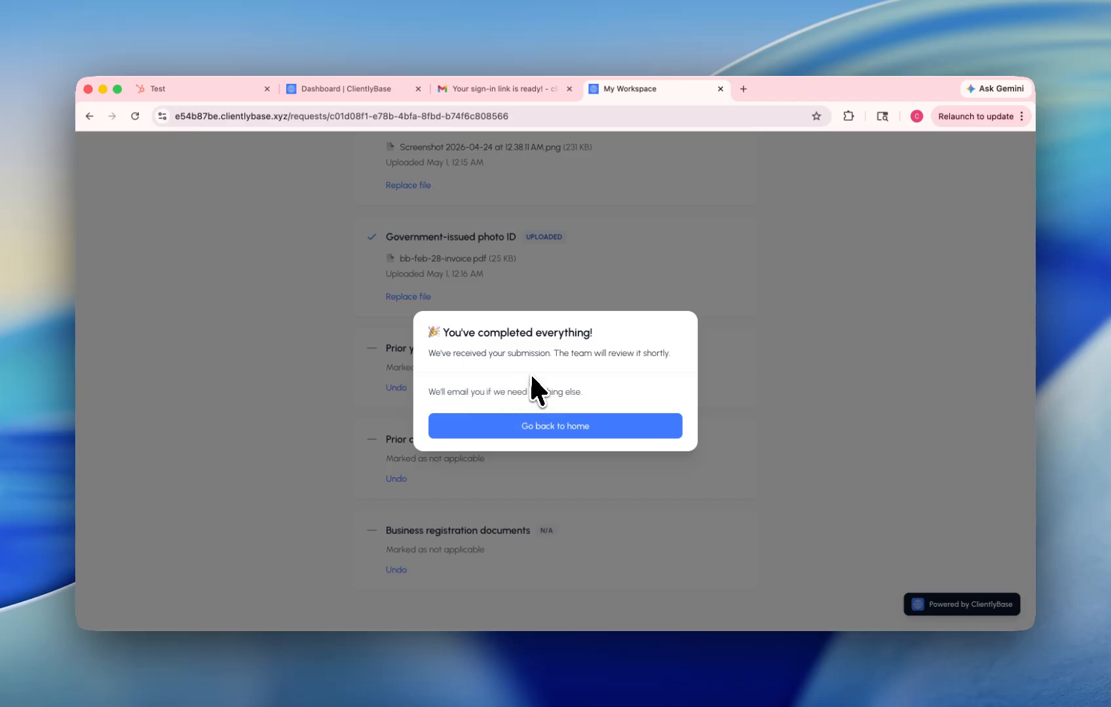
Return to the client portal home and check the Client onboarding request's title and review status
left_click(567, 429)
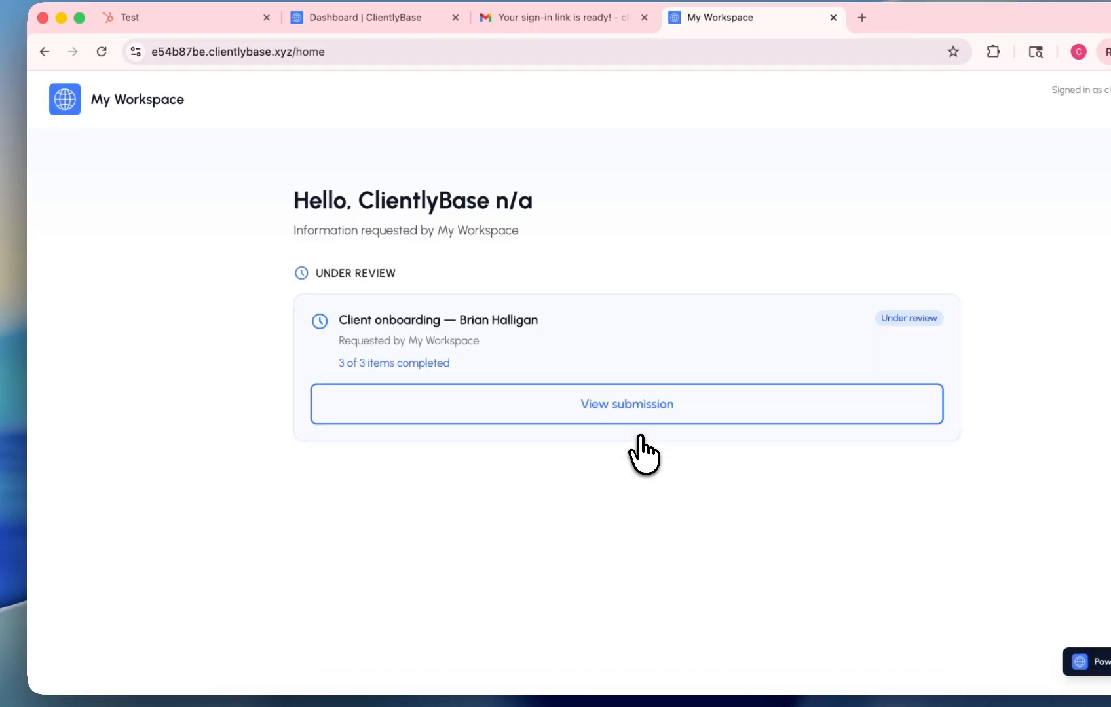
left_click_drag(328, 321, 668, 310)
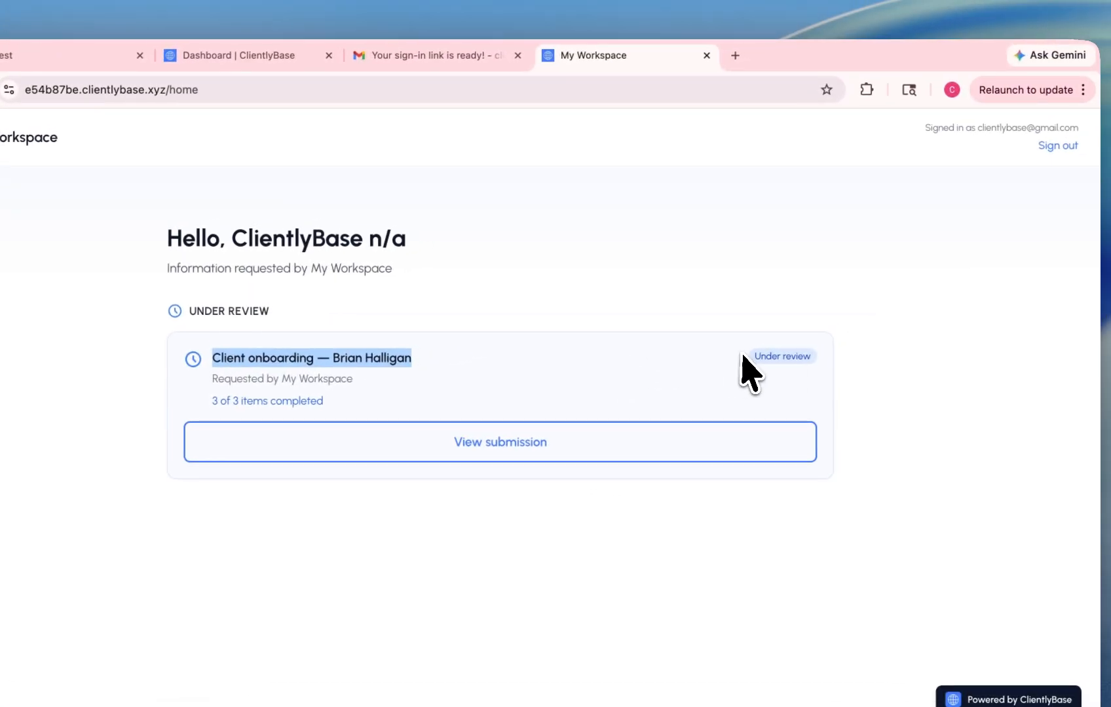
left_click_drag(874, 318, 937, 318)
left_click(372, 247)
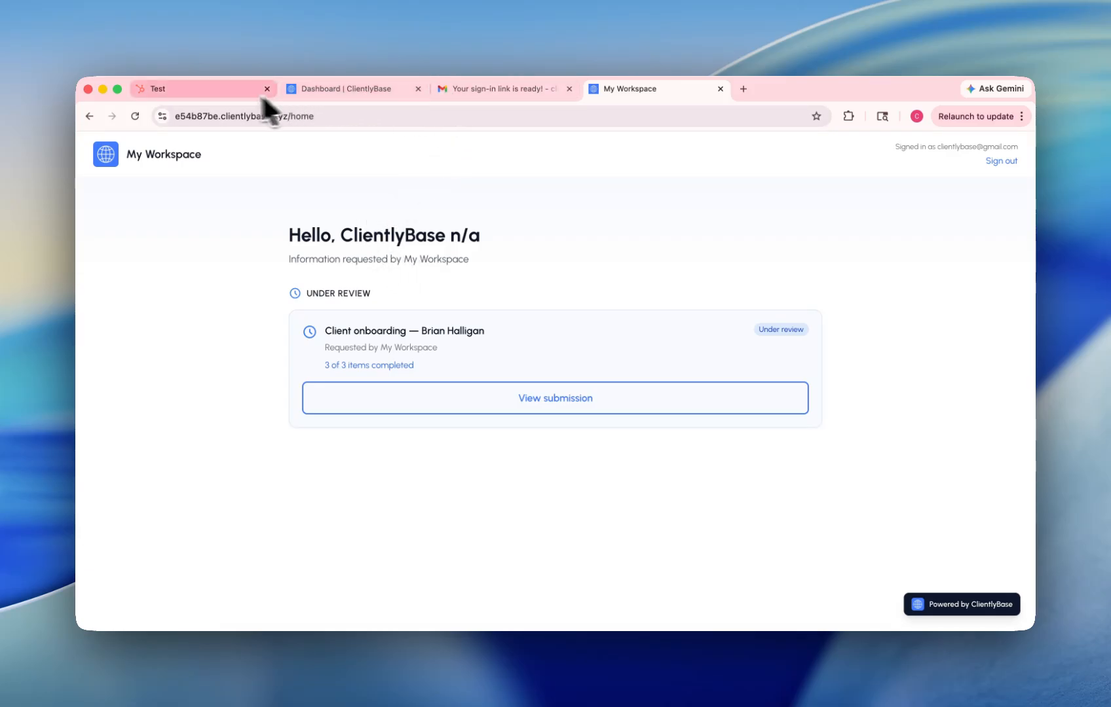
Switch to HubSpot and open the record of the first contact associated with the Test deal
left_click(221, 92)
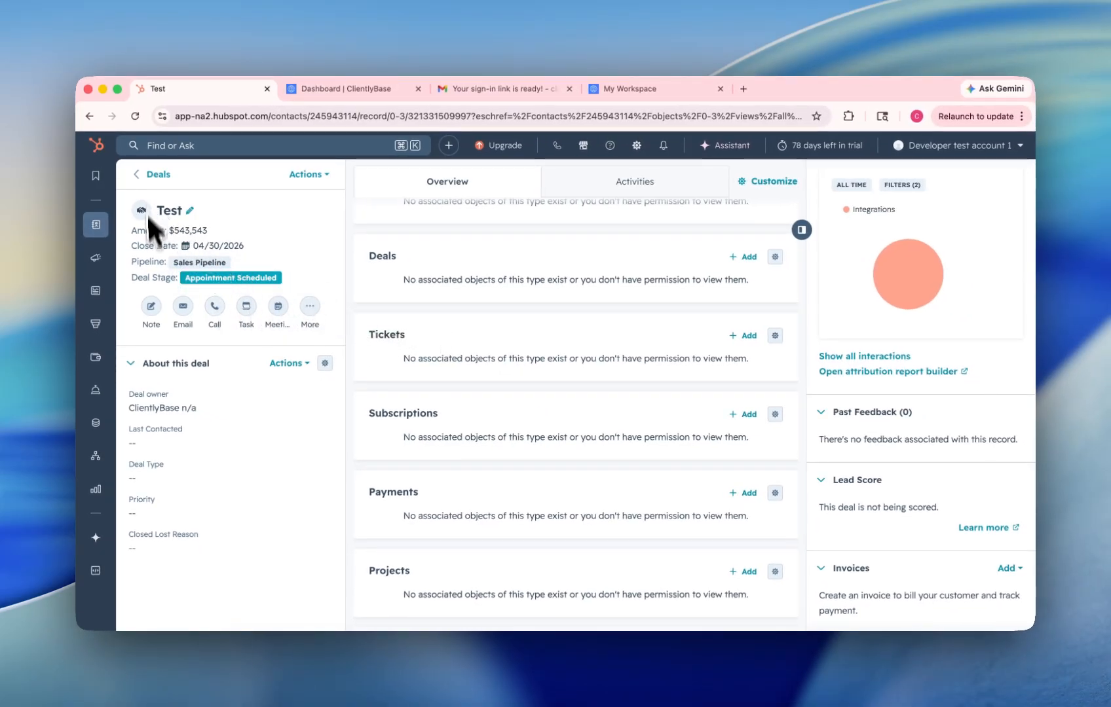
scroll(934, 424, "down", 15)
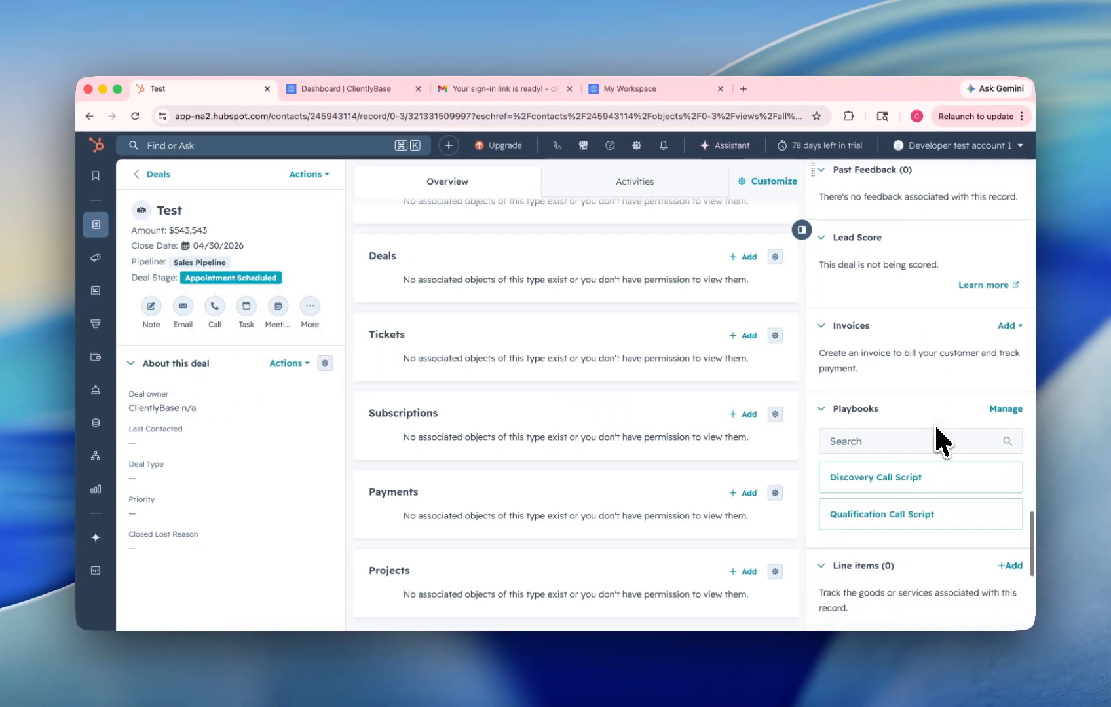
scroll(934, 423, "up", 15)
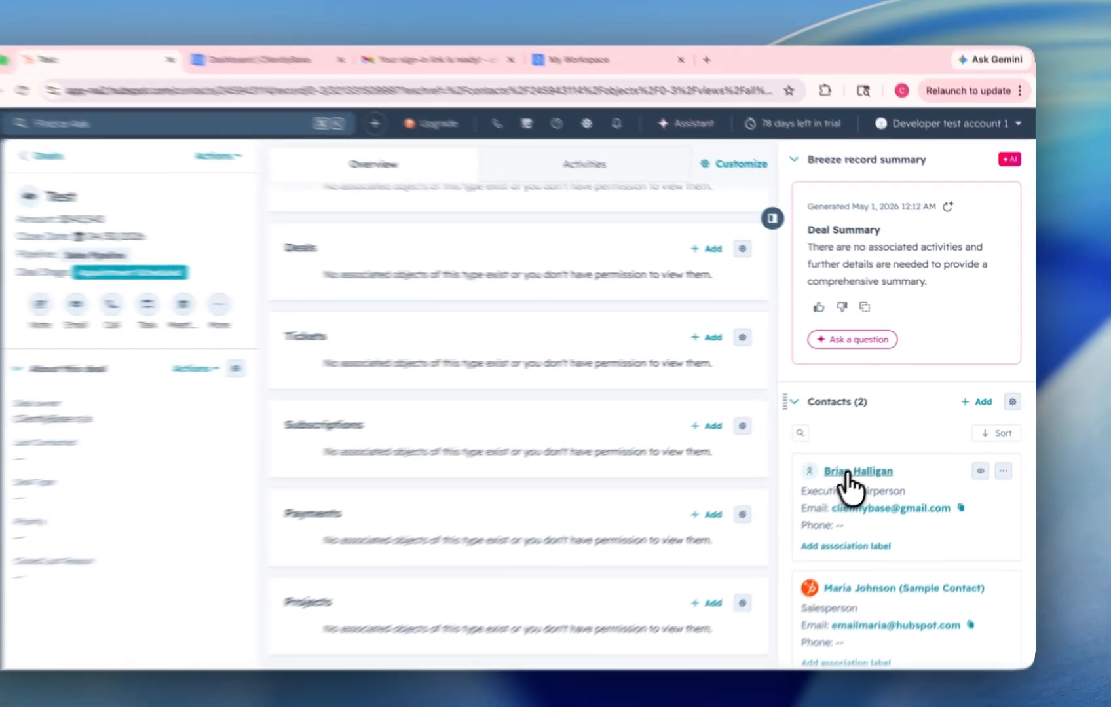
left_click(860, 455)
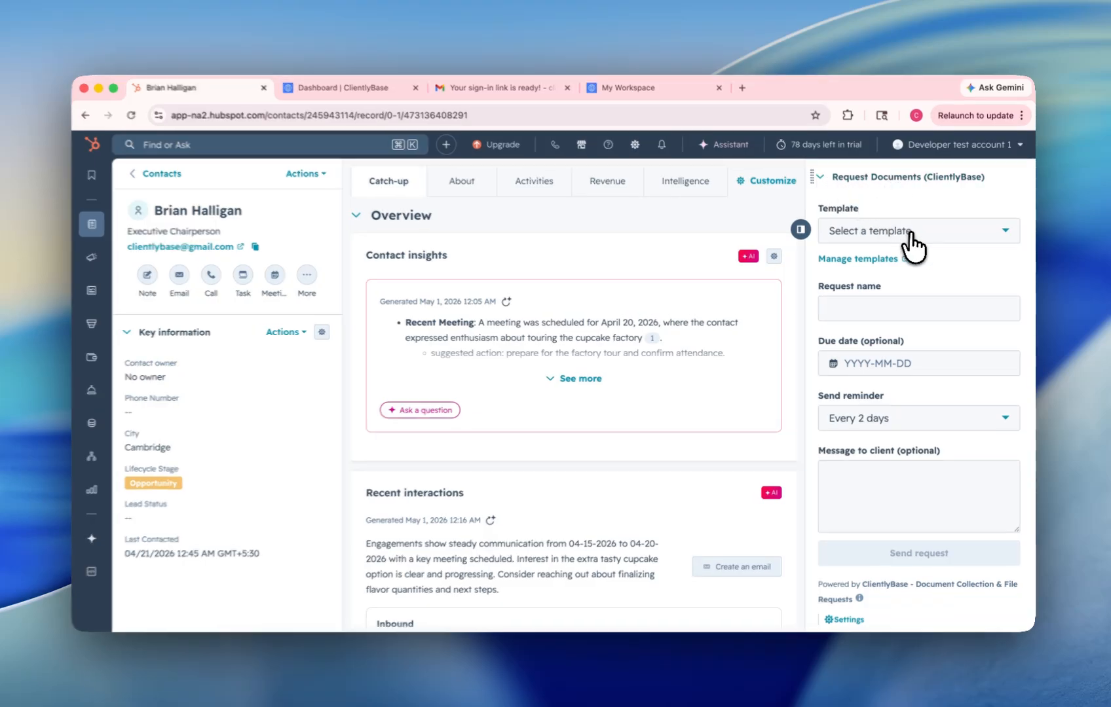
Look over the available request templates, collapse the Request Documents card and open the contact's submitted Client onboarding request in ClientlyBase
left_click(909, 232)
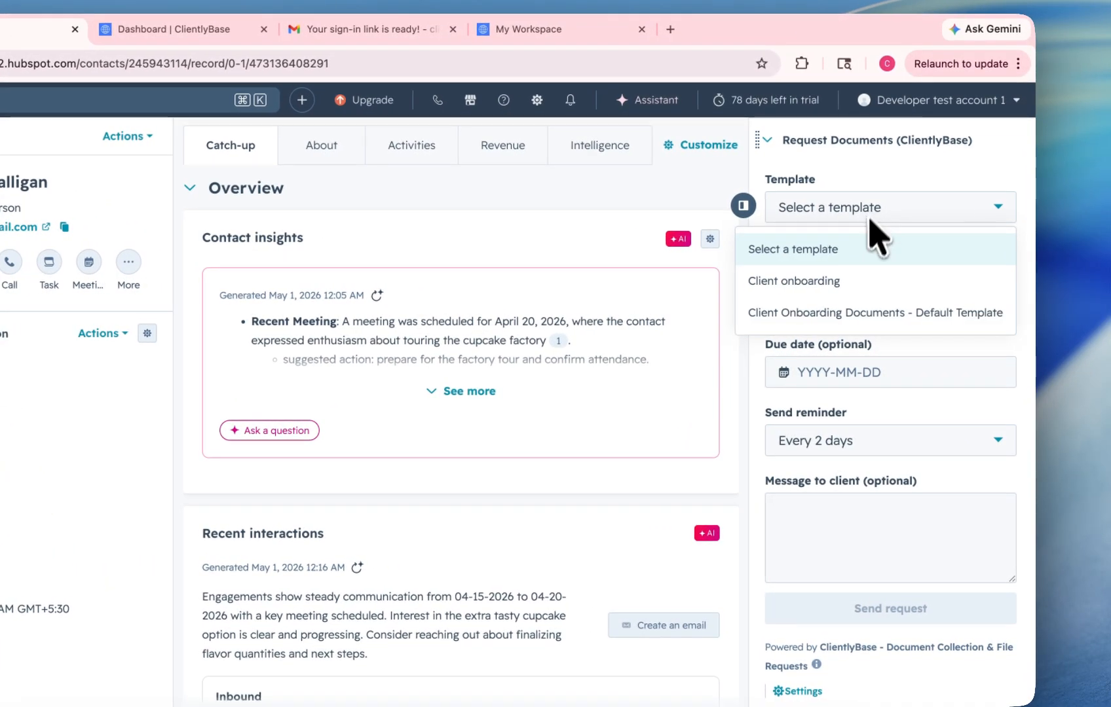
left_click(868, 171)
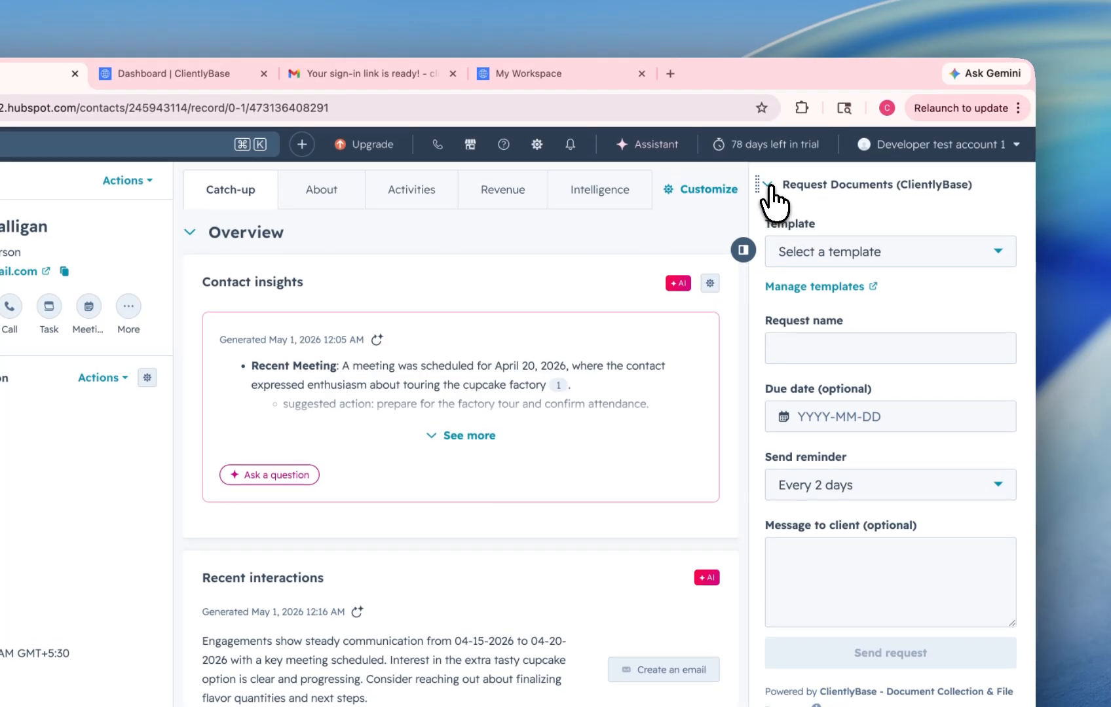
left_click(767, 130)
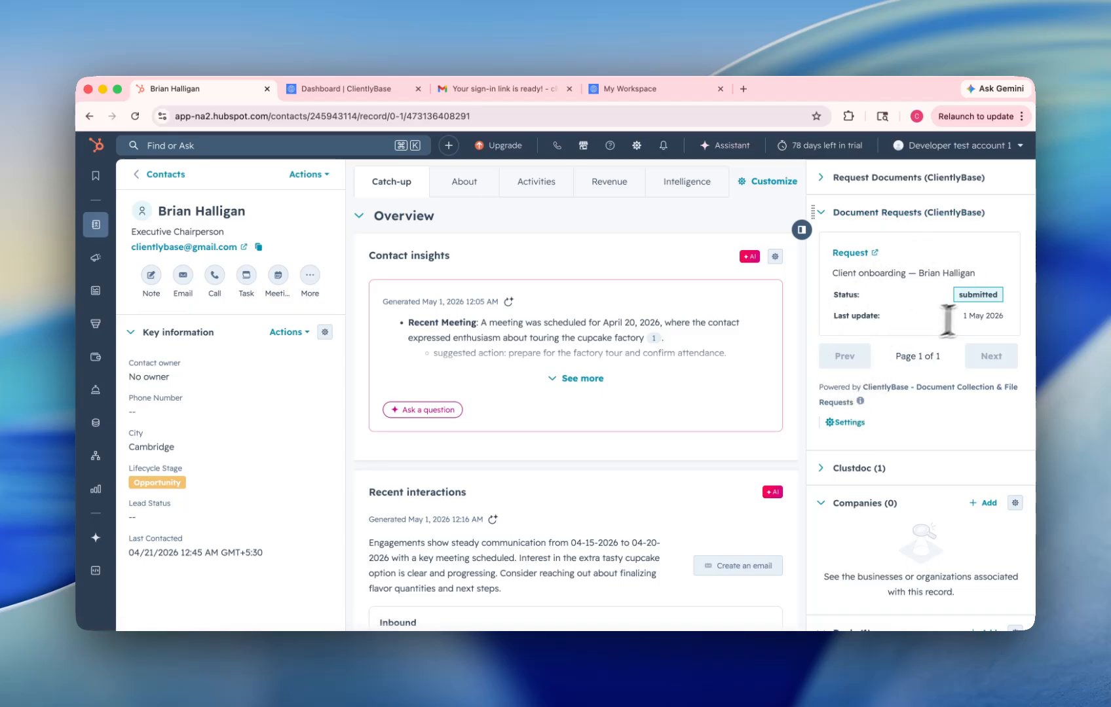
mouse_move(967, 320)
left_mouse_down()
mouse_move(990, 318)
mouse_move(973, 318)
left_mouse_up()
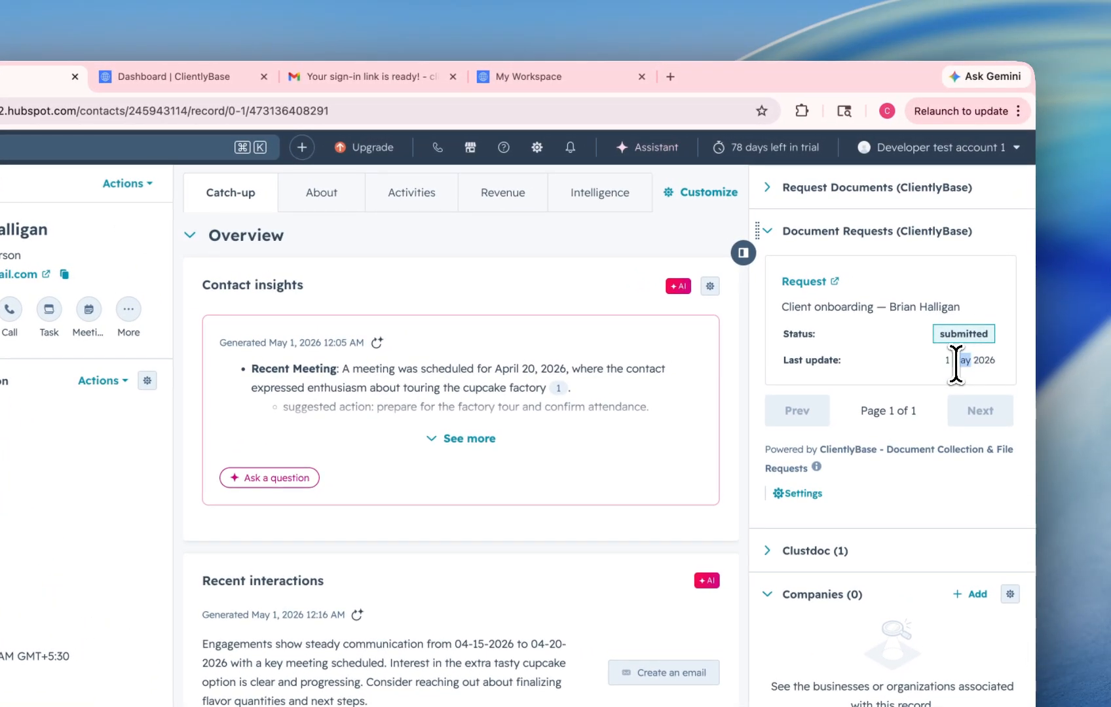
left_click(825, 281)
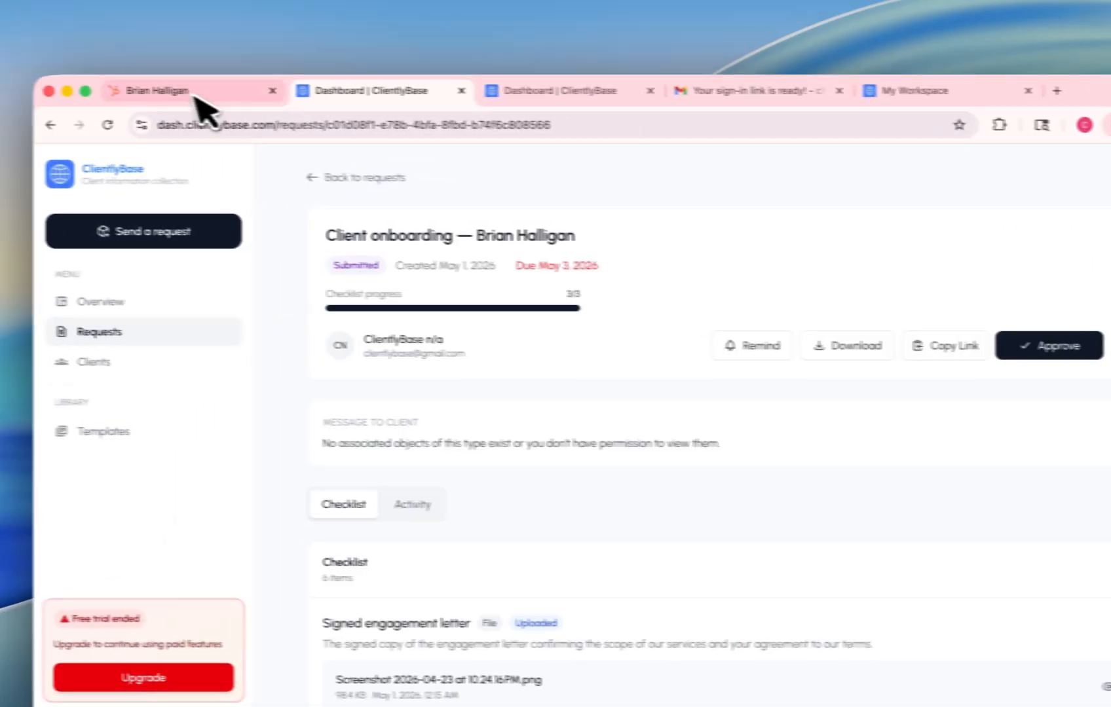
Compare the request on the HubSpot contact with its ClientlyBase page and review the files uploaded in the checklist
left_click(9, 77)
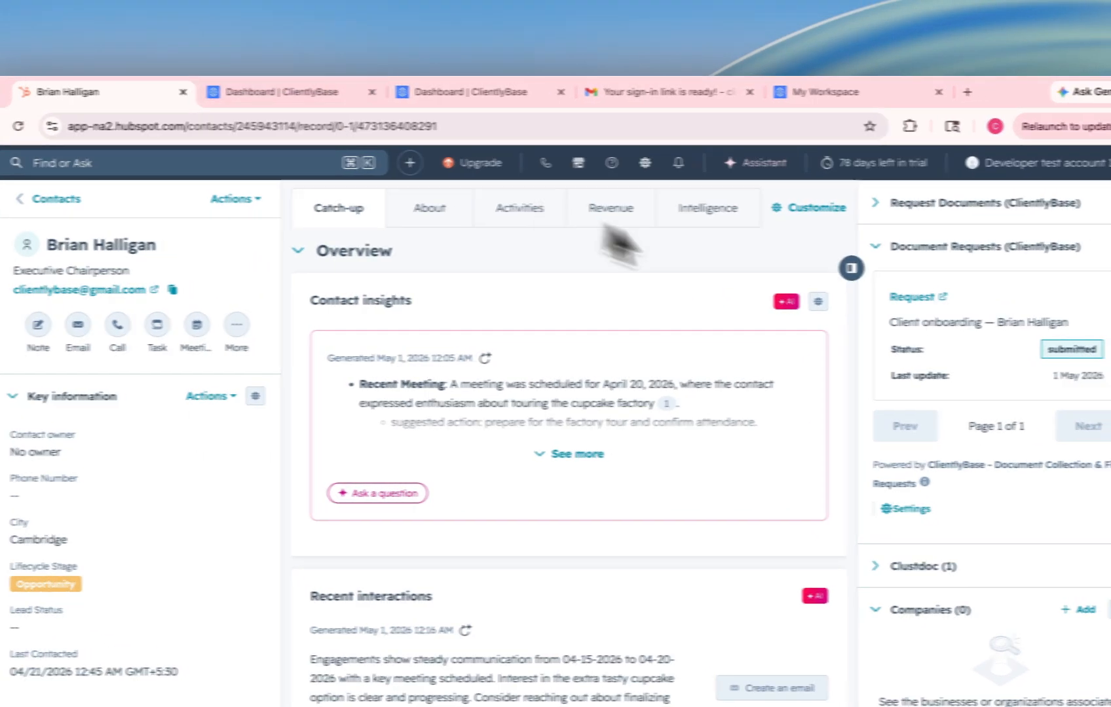
left_click(314, 92)
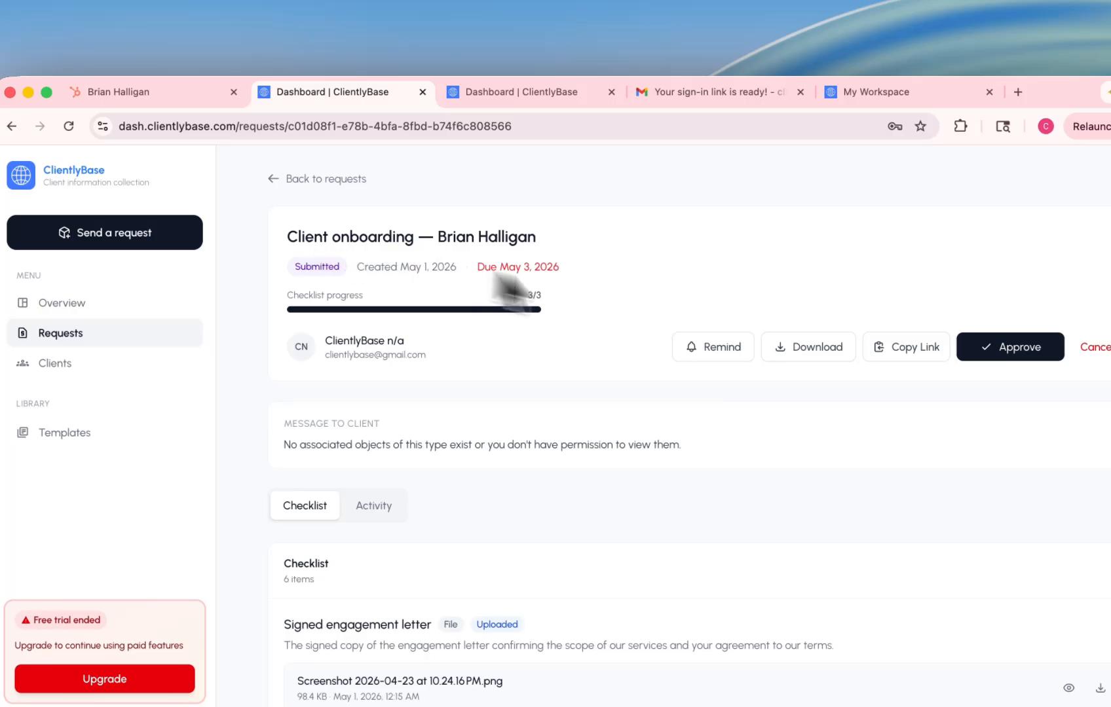
scroll(681, 330, "down", 5)
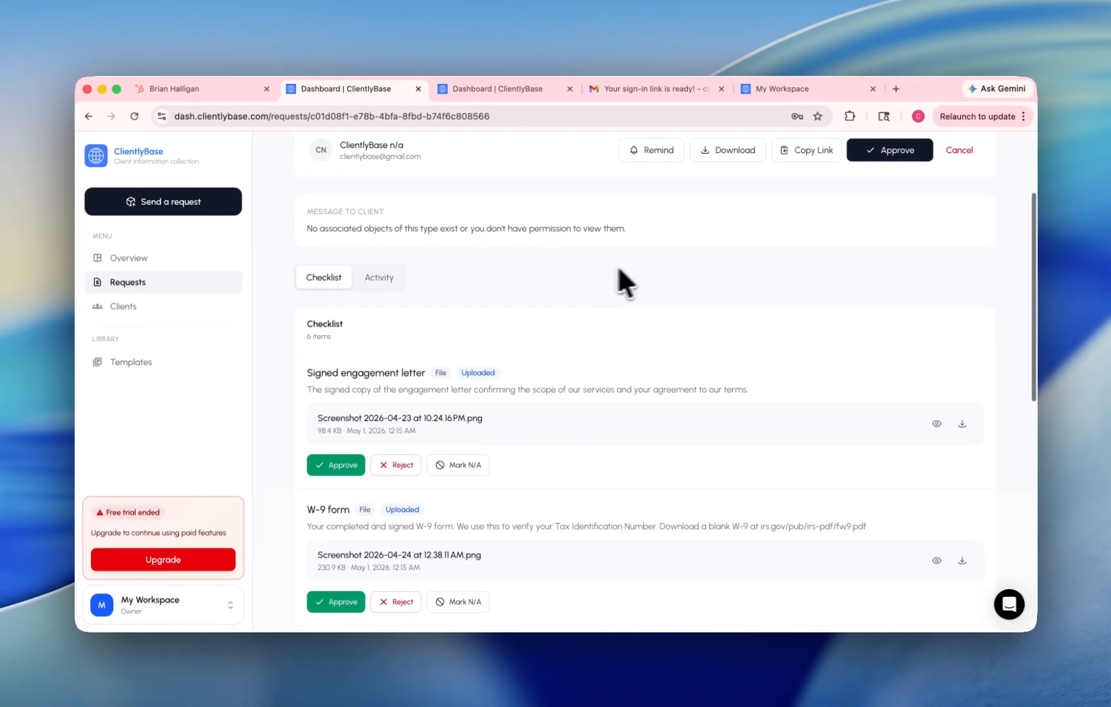
scroll(452, 383, "down", 5)
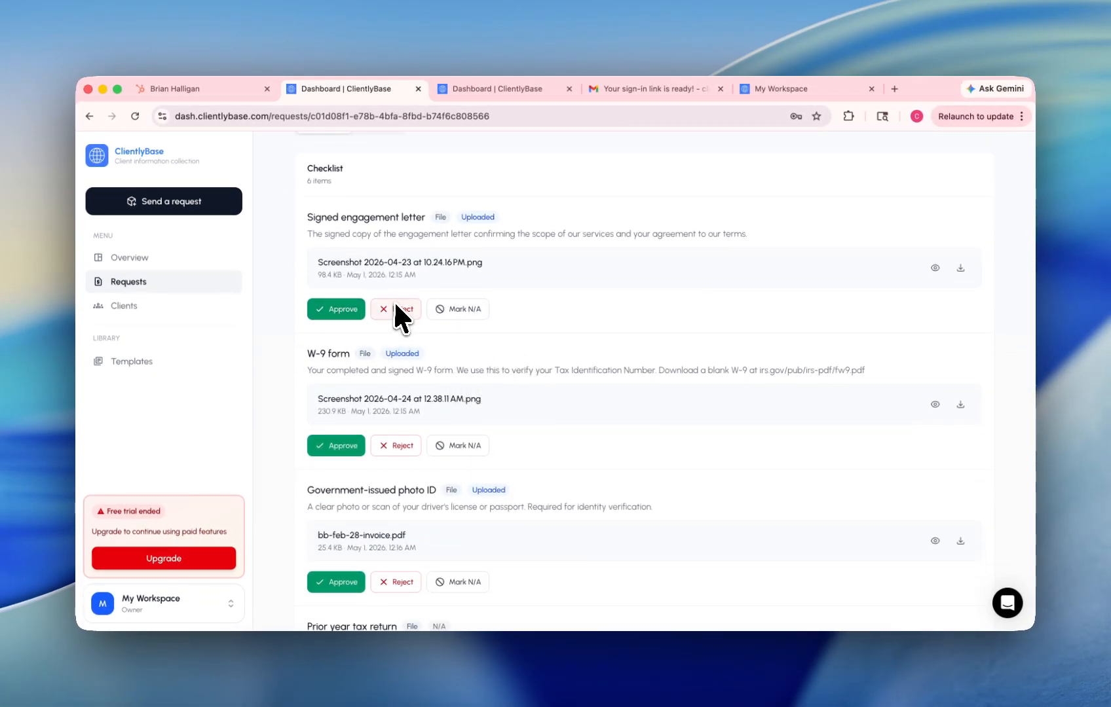
scroll(429, 406, "down", 3)
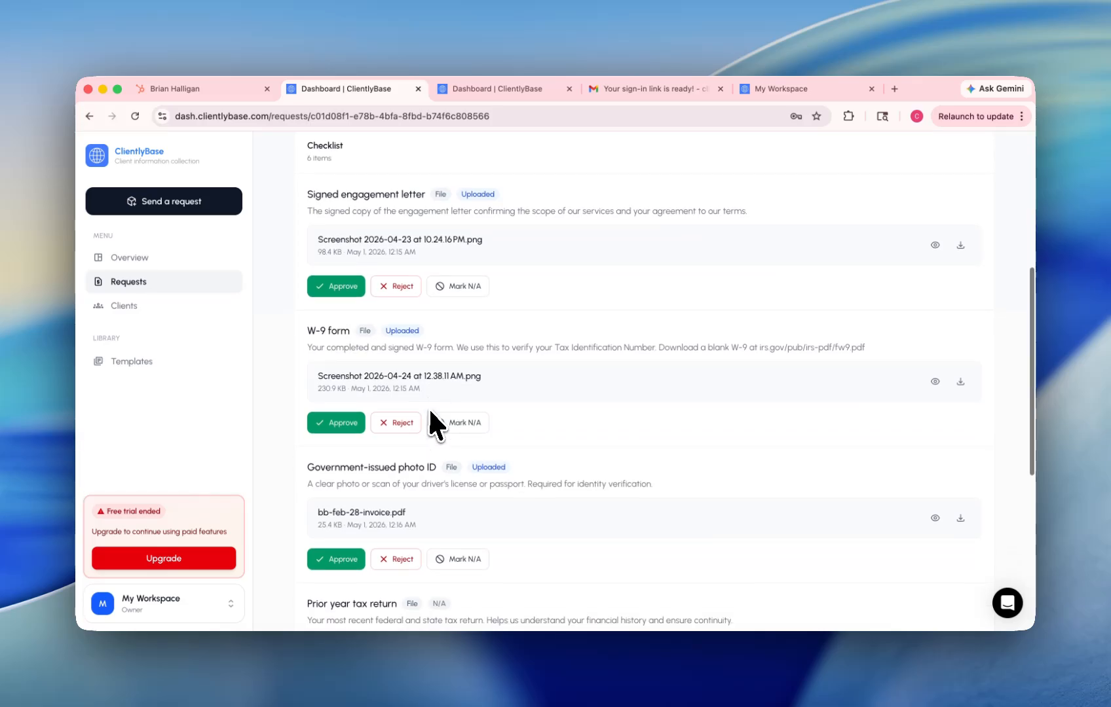
Open the rejection reason form for the Signed engagement letter and examine the review options on the remaining checklist items
left_click(398, 186)
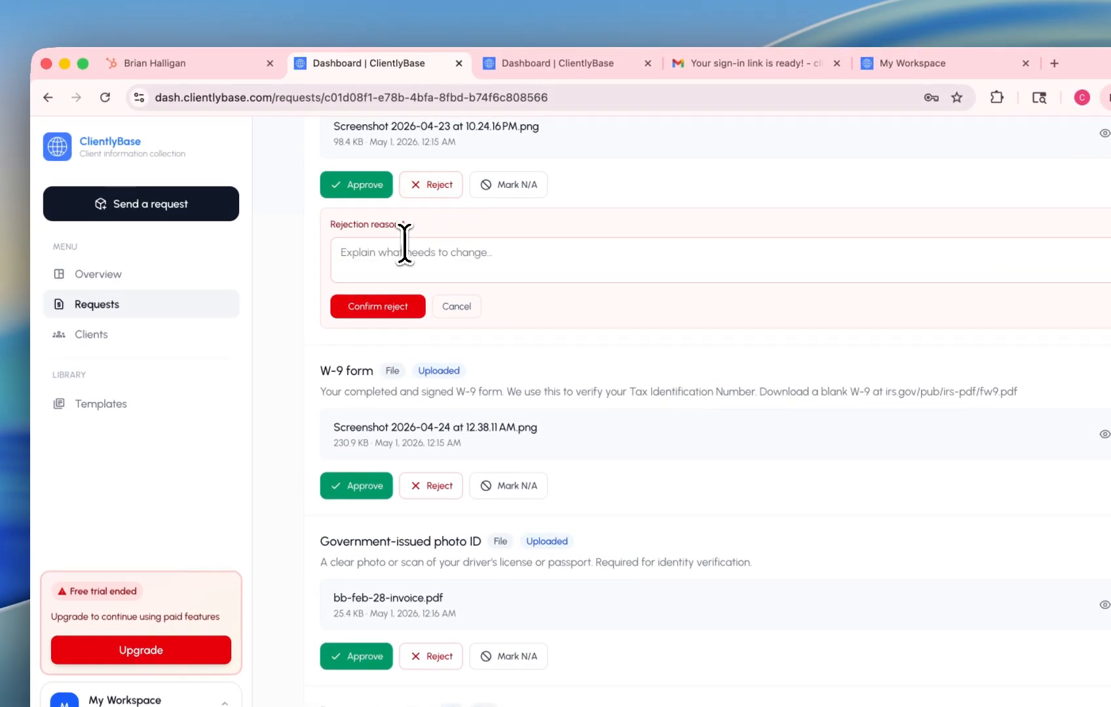
left_click(365, 237)
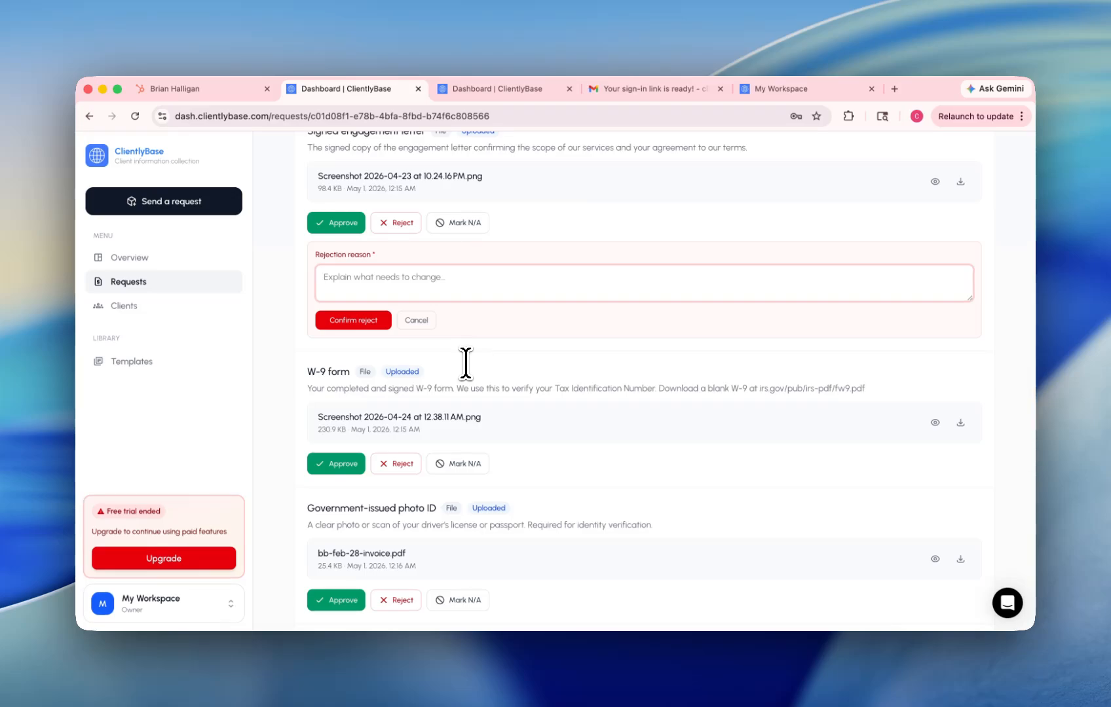
scroll(466, 362, "up", 2)
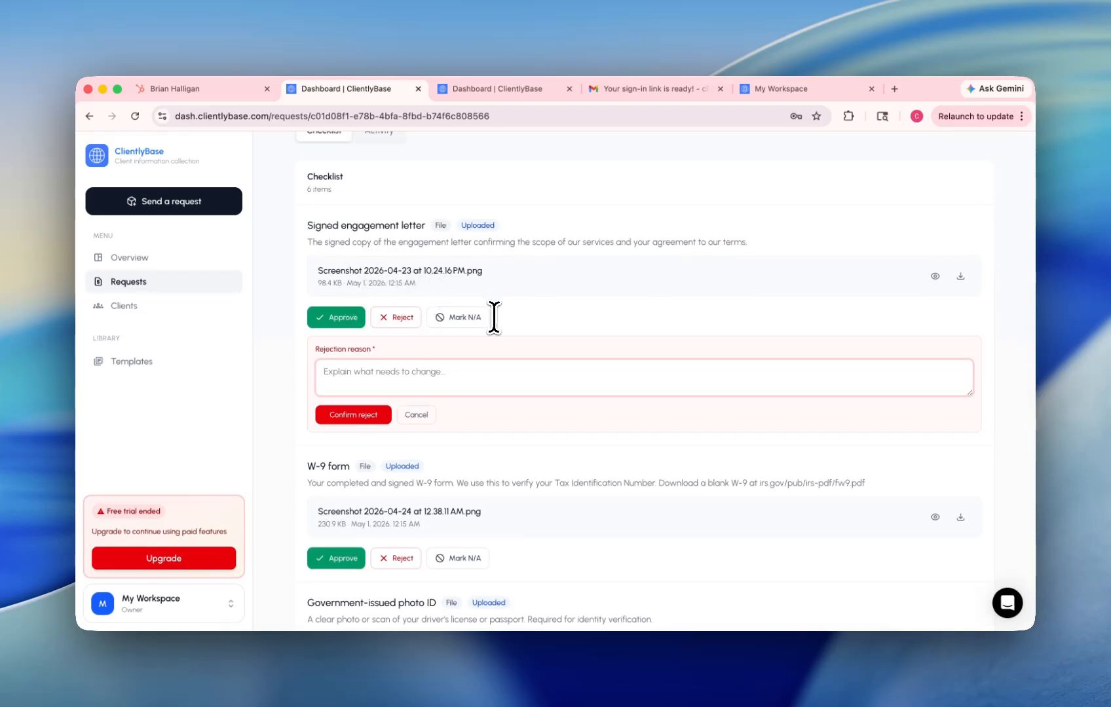
scroll(494, 318, "down", 8)
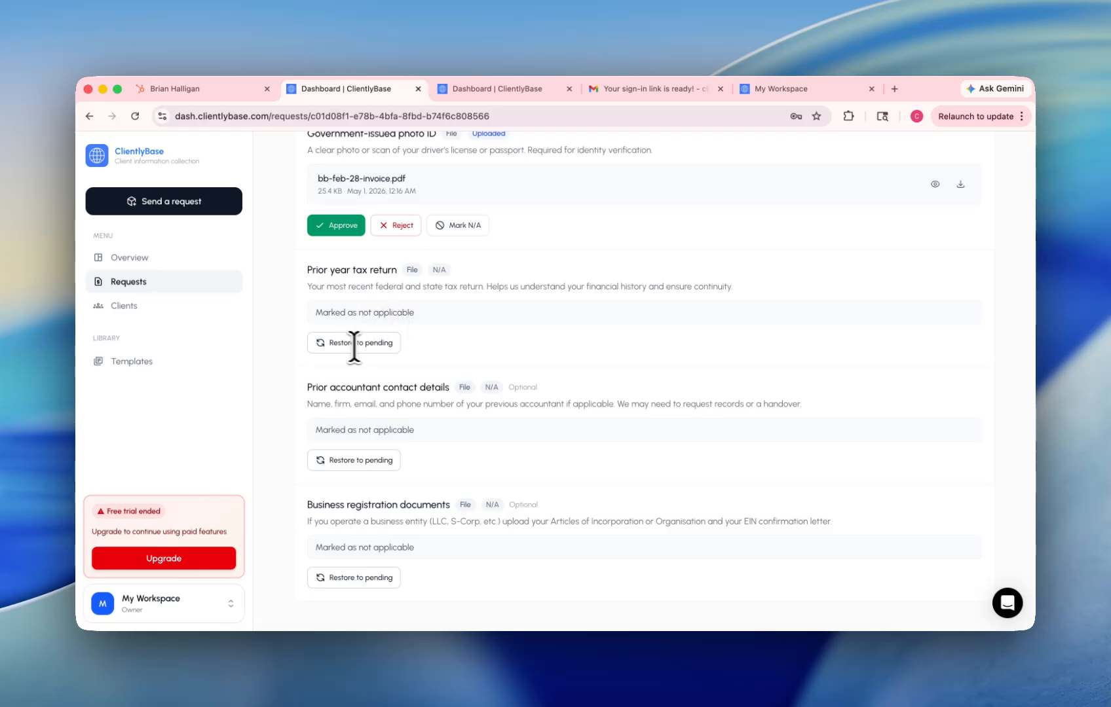
scroll(461, 362, "up", 15)
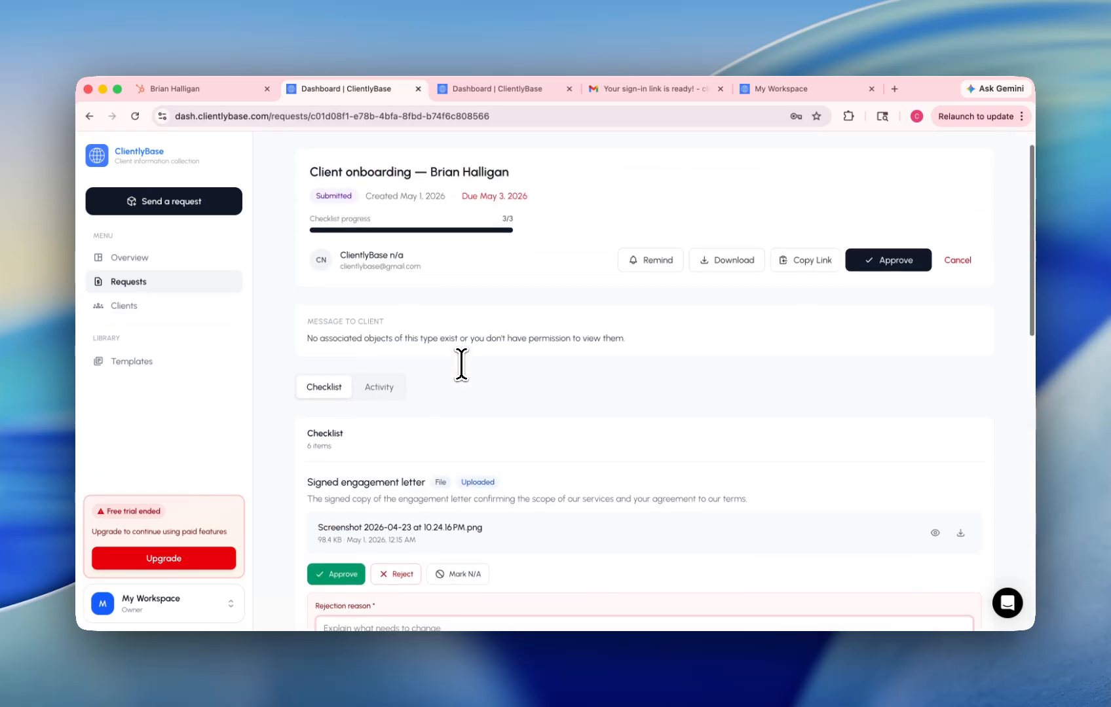
Approve the uploaded files, complete the whole Client onboarding request in ClientlyBase and look over its checklist
scroll(461, 362, "down", 3)
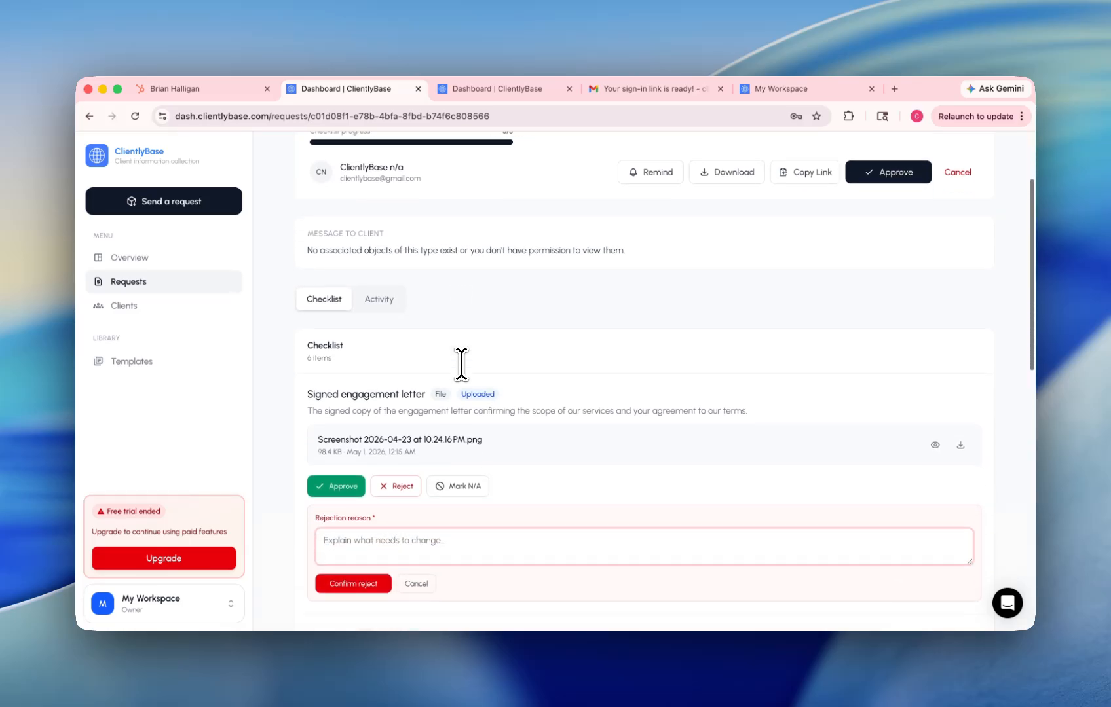
scroll(461, 362, "up", 3)
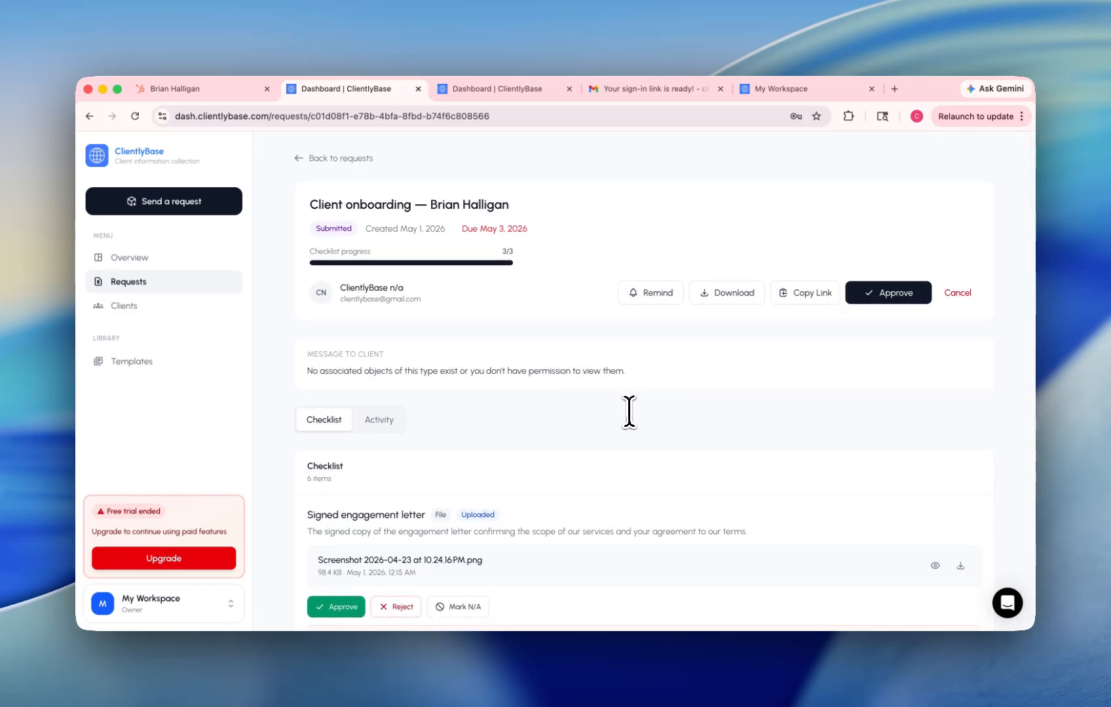
scroll(426, 514, "down", 3)
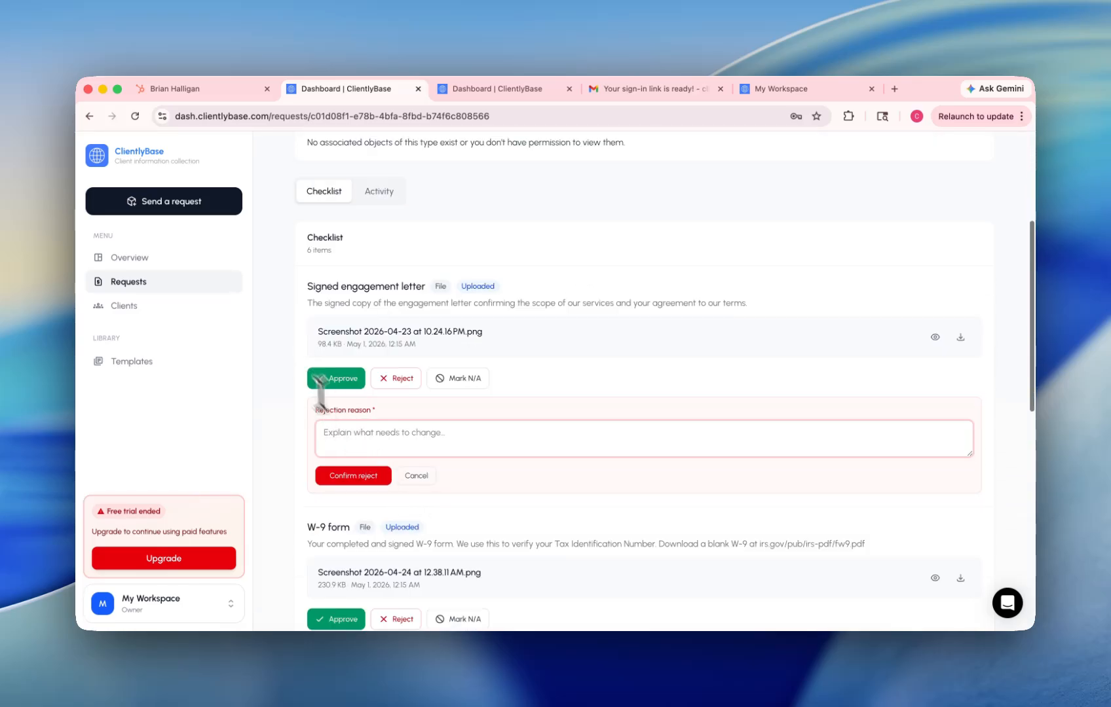
scroll(318, 396, "up", 3)
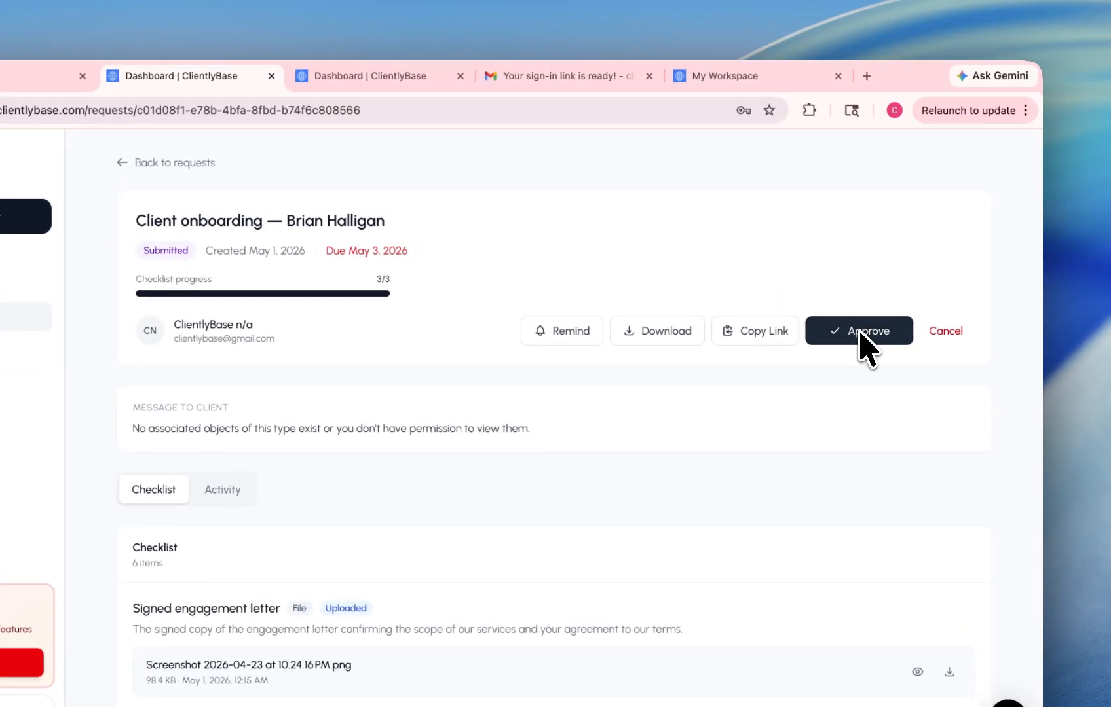
left_click(890, 293)
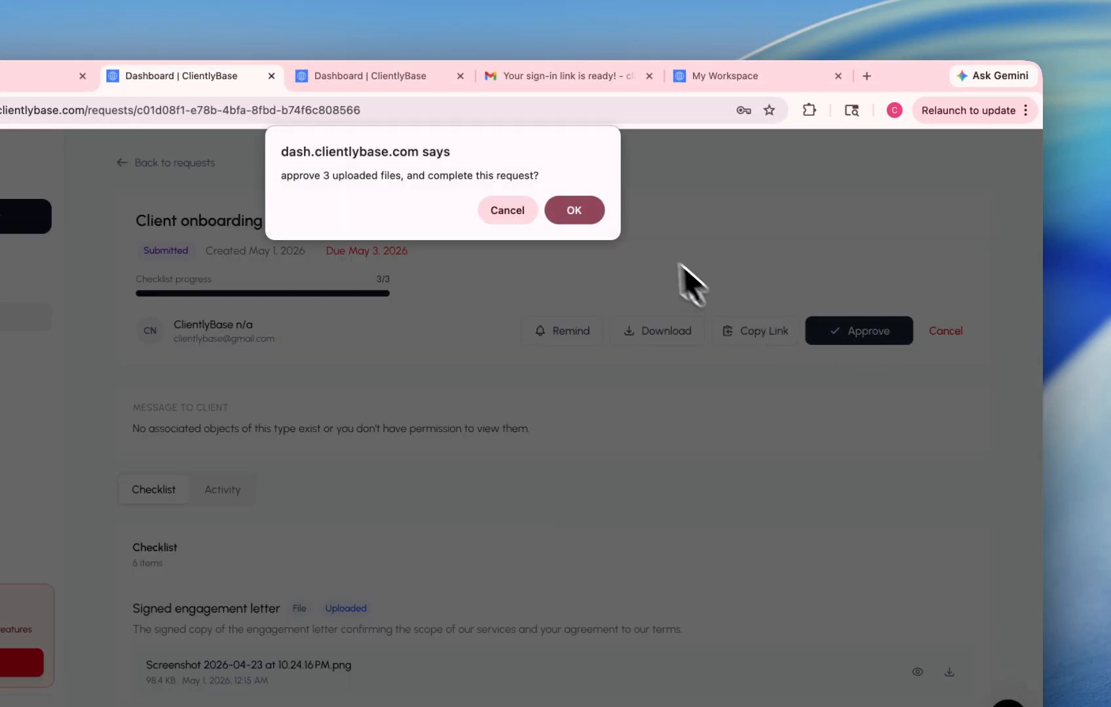
left_click(590, 218)
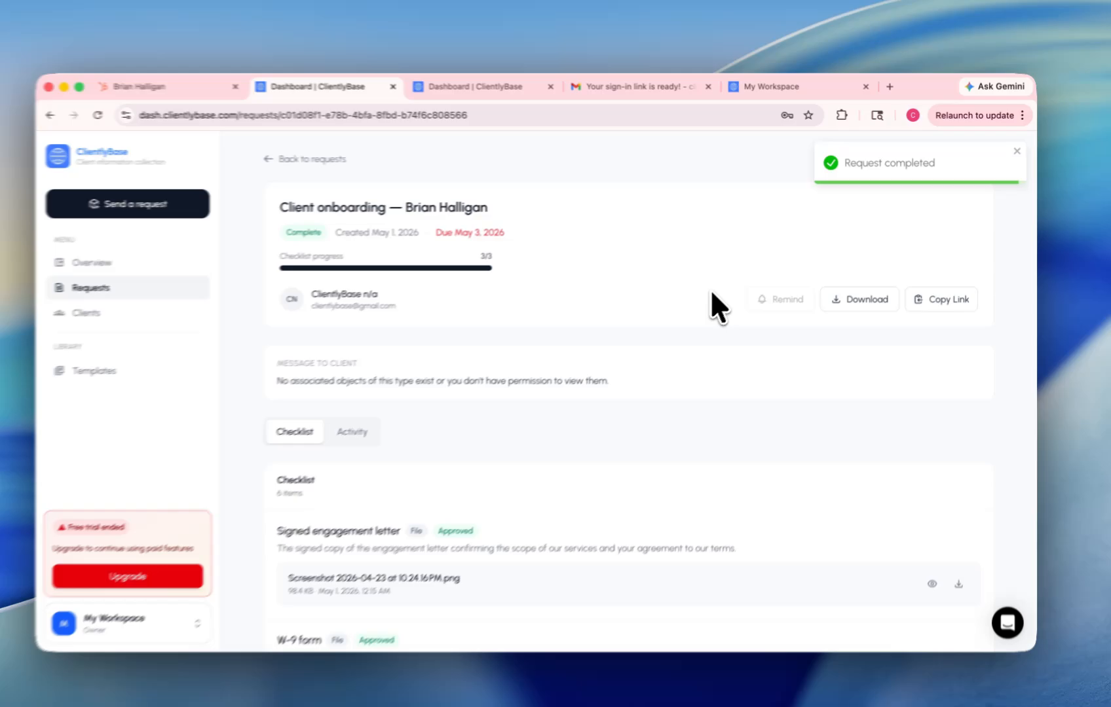
scroll(605, 432, "down", 15)
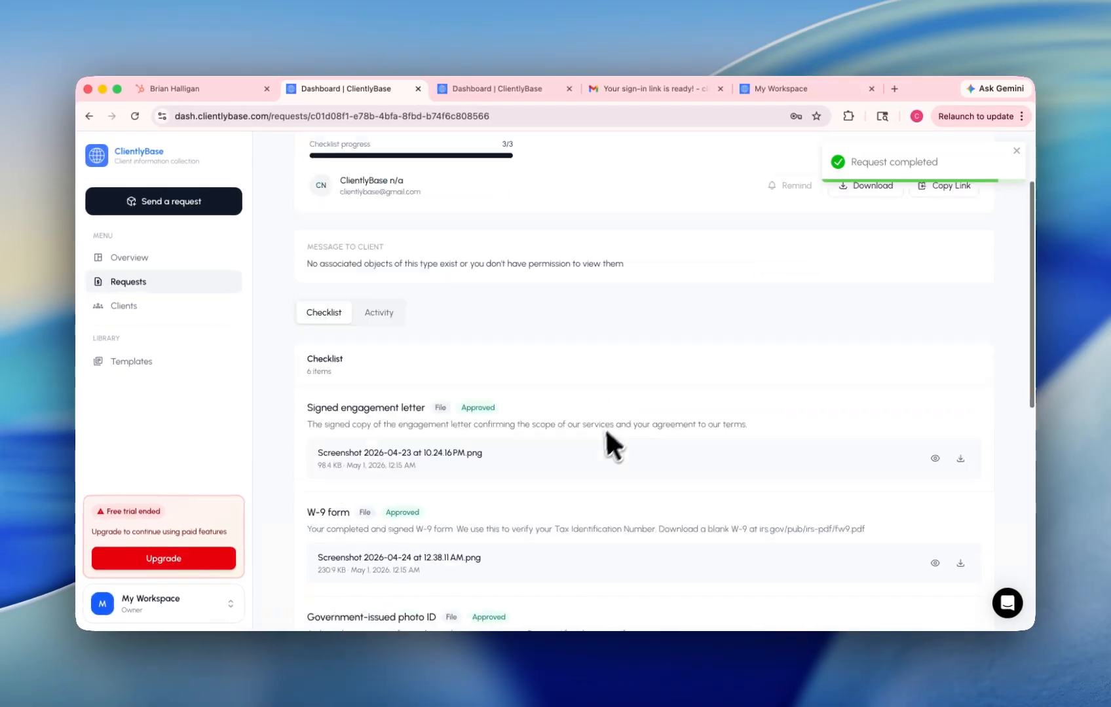
scroll(594, 439, "up", 15)
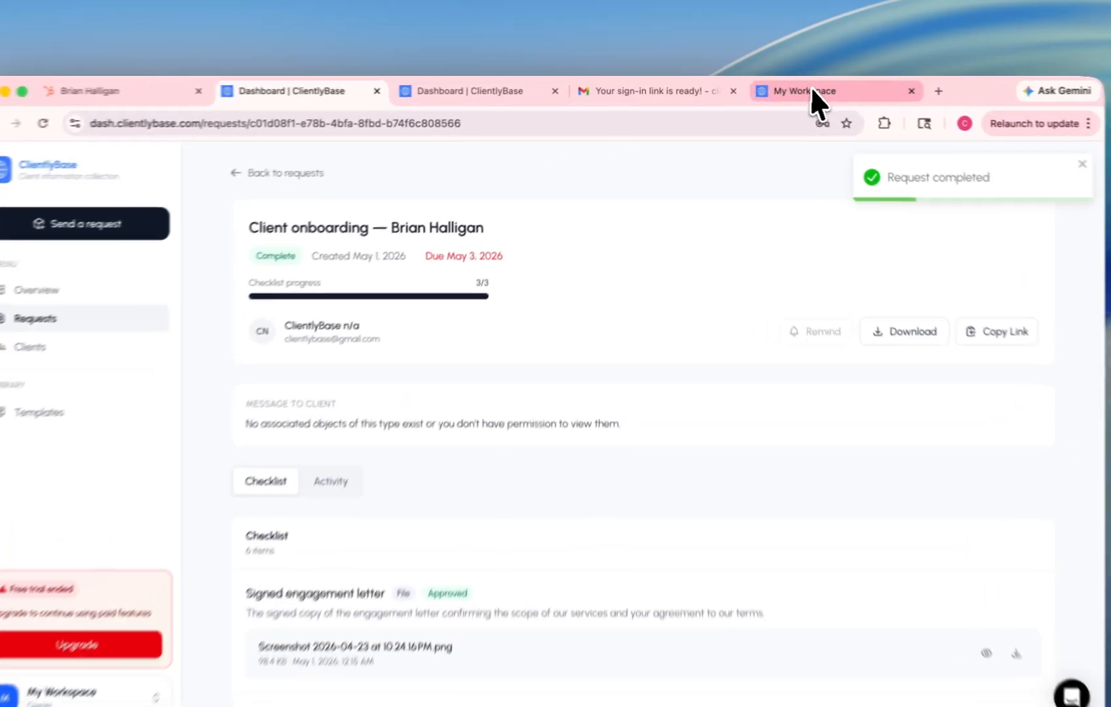
Check the completed requests in the client portal, and download the files of the Client onboarding request from the ClientlyBase dashboard
left_click(786, 88)
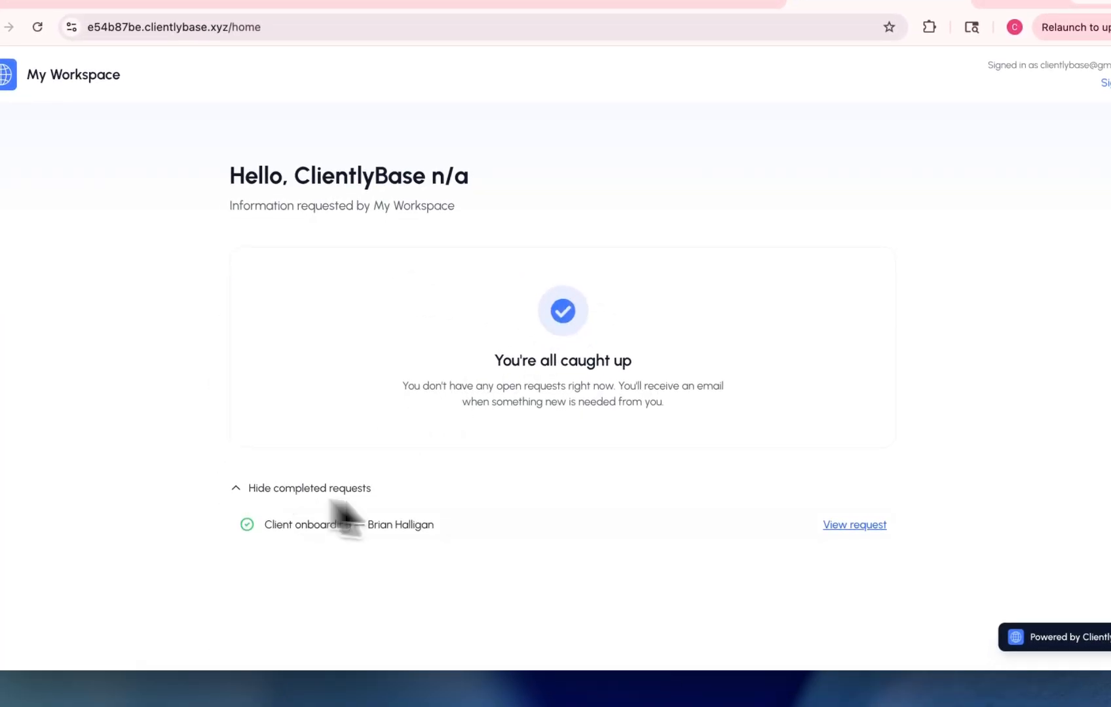
left_click(308, 489)
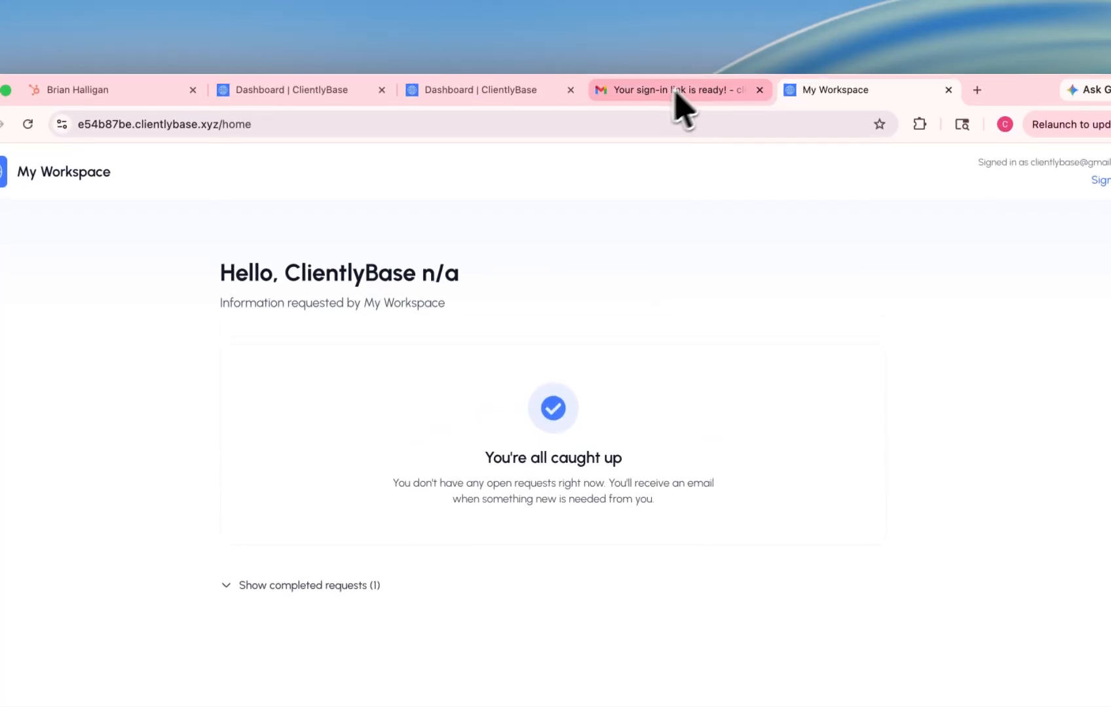
left_click(481, 27)
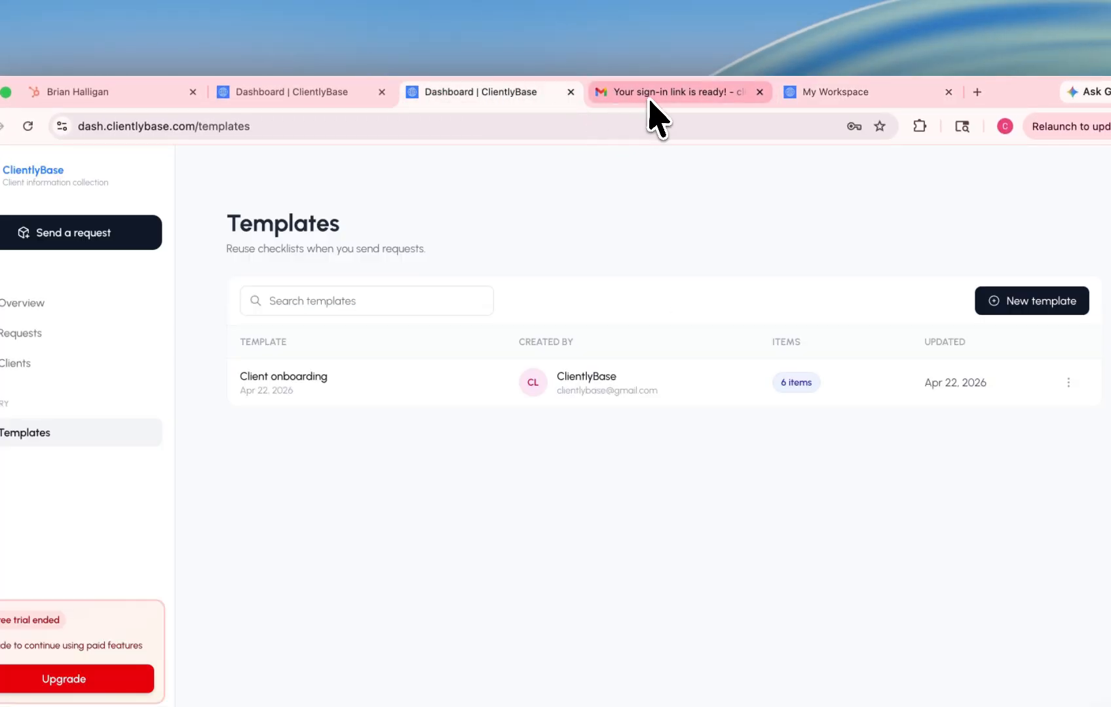
left_click(334, 95)
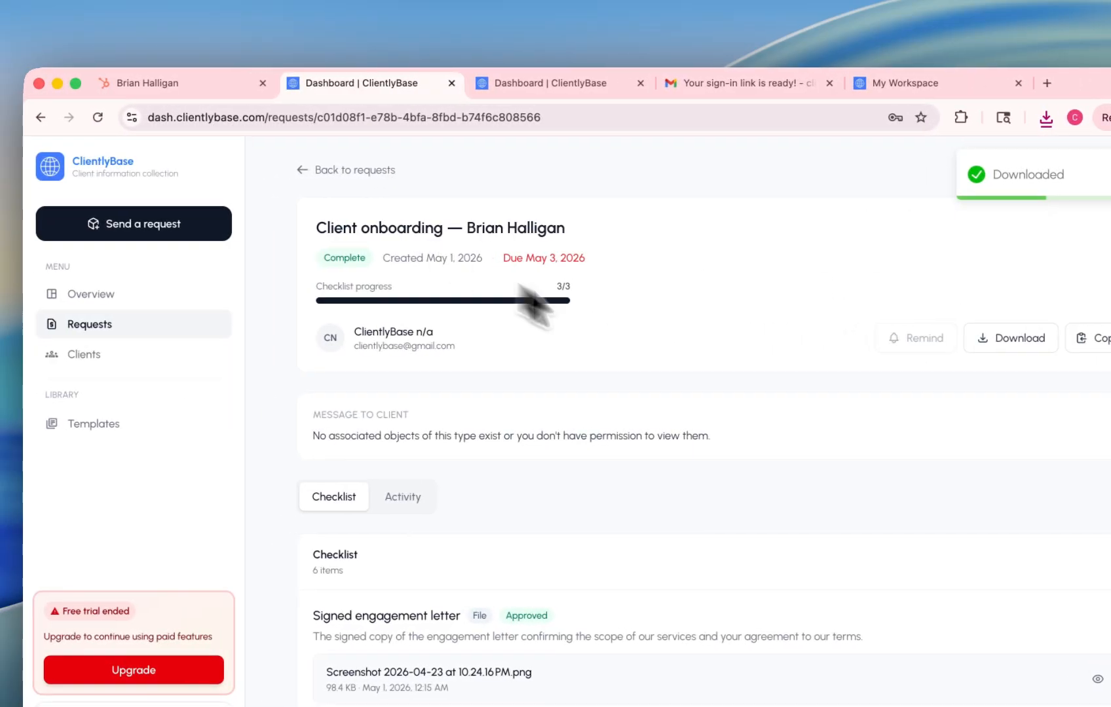
Compare the request's status on the HubSpot contact's Document Requests card with its ClientlyBase page
left_click(178, 85)
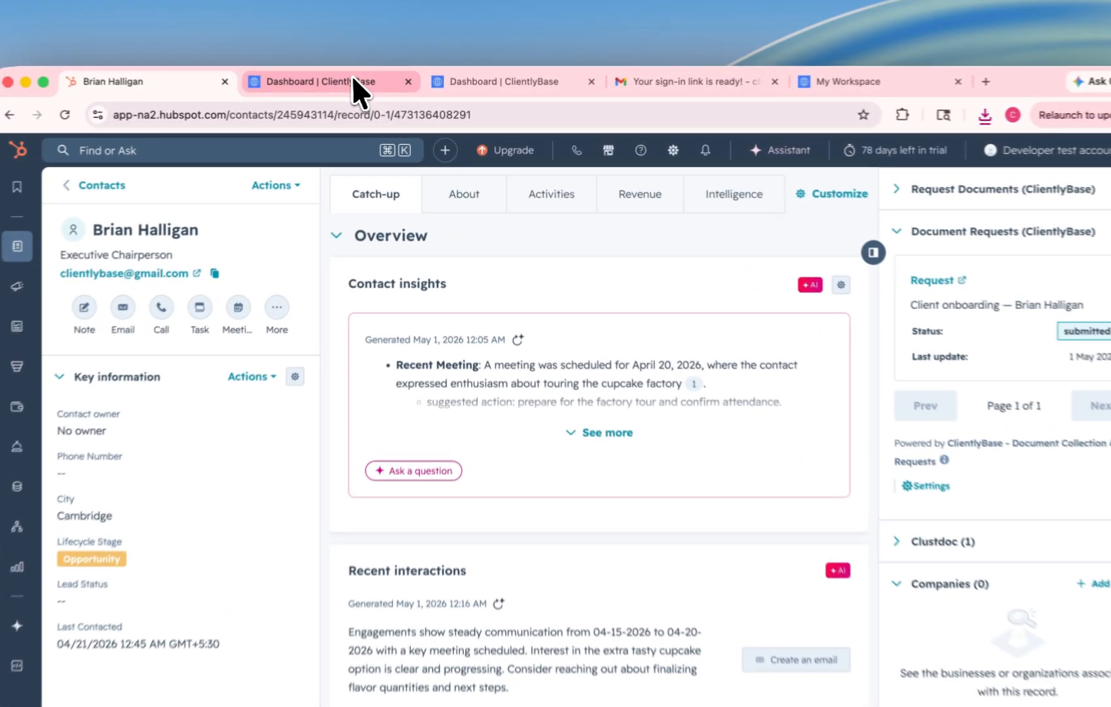
left_click(354, 89)
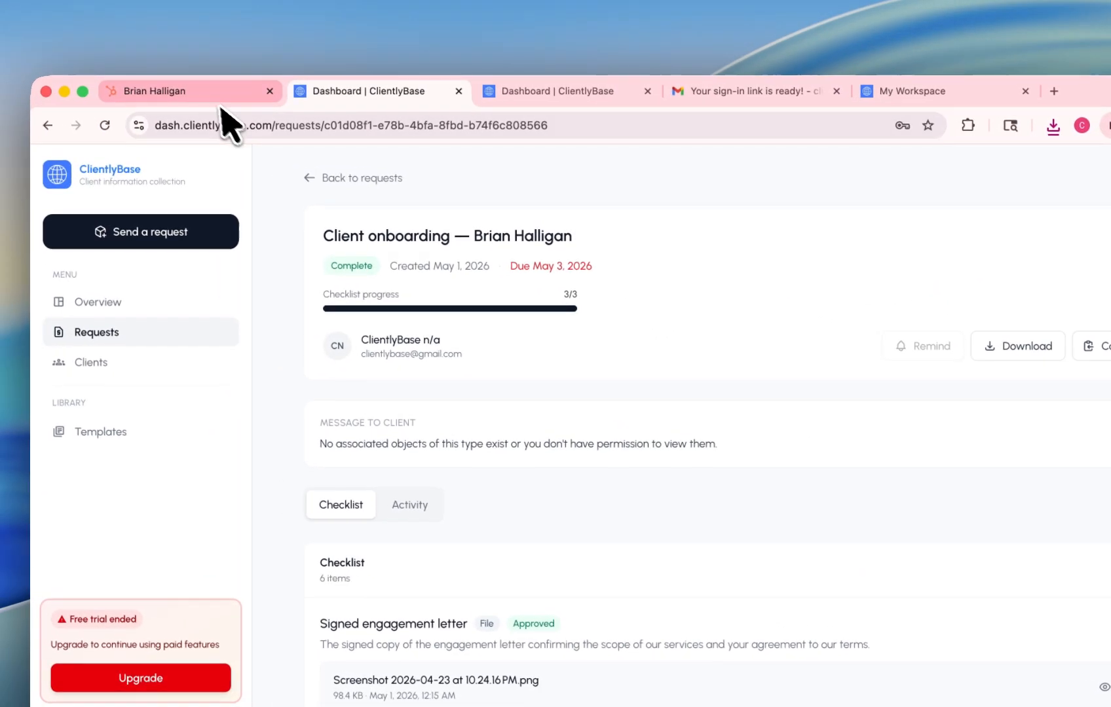
left_click(220, 96)
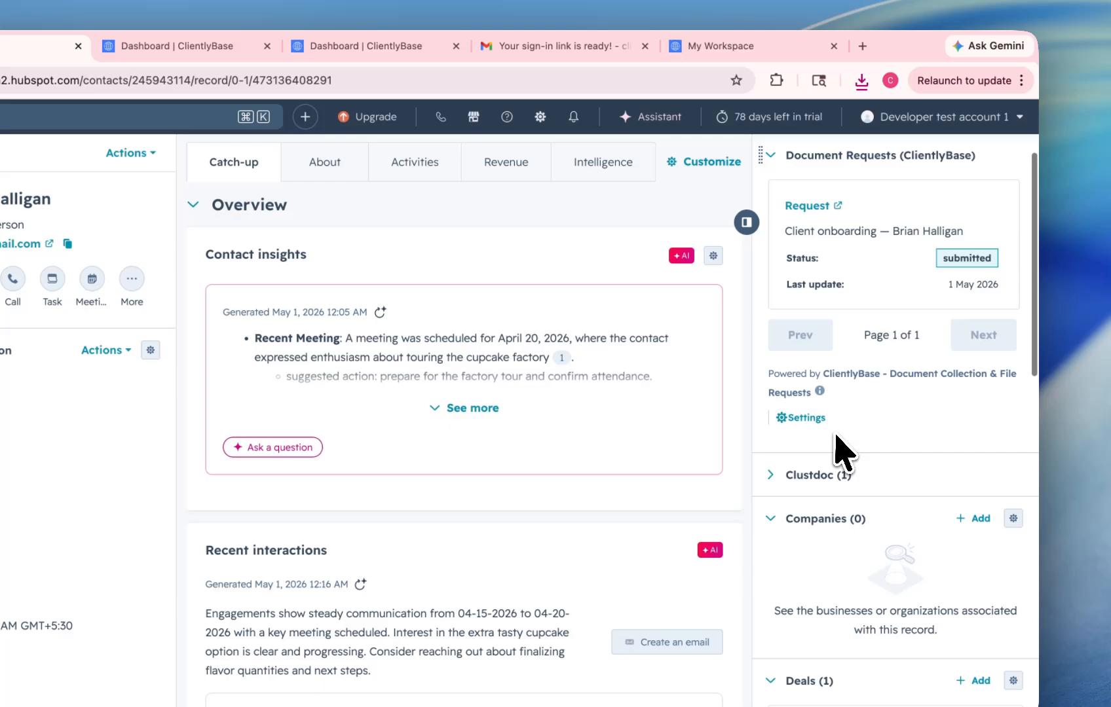
scroll(841, 452, "up", 2)
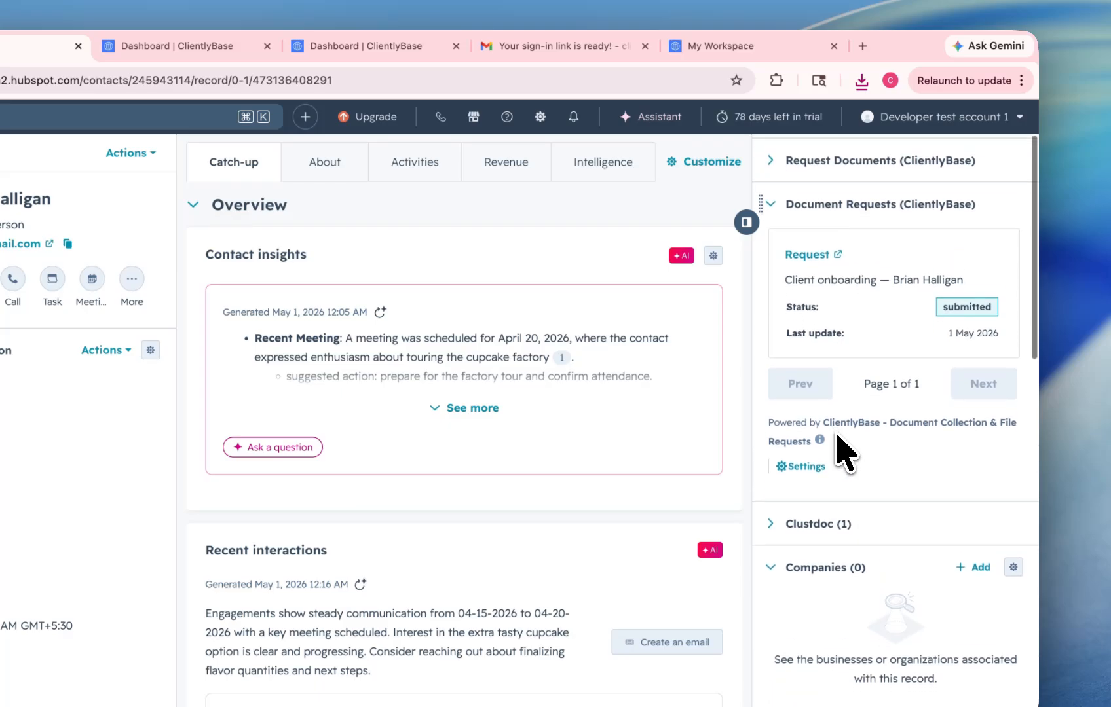